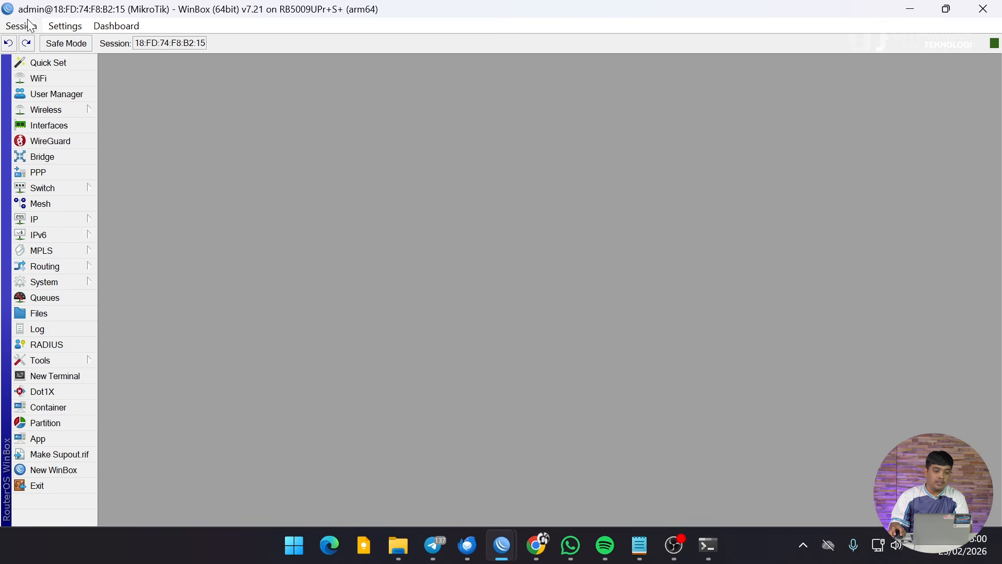
# Zoom in the WinBox interface, then check that User Manager's Routers list is empty and close it.
pyautogui.click(64, 26)
pyautogui.click(102, 86)
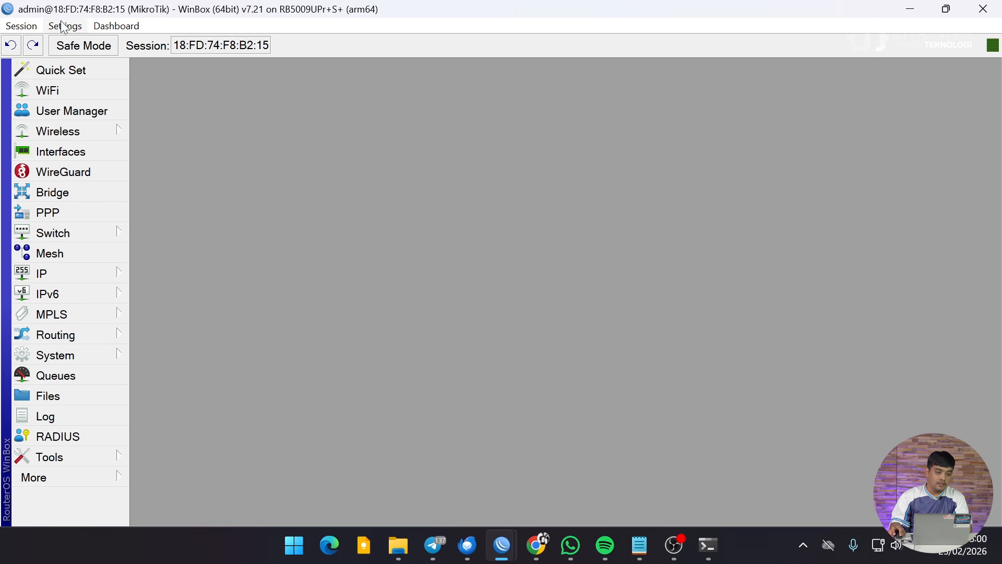
pyautogui.click(71, 116)
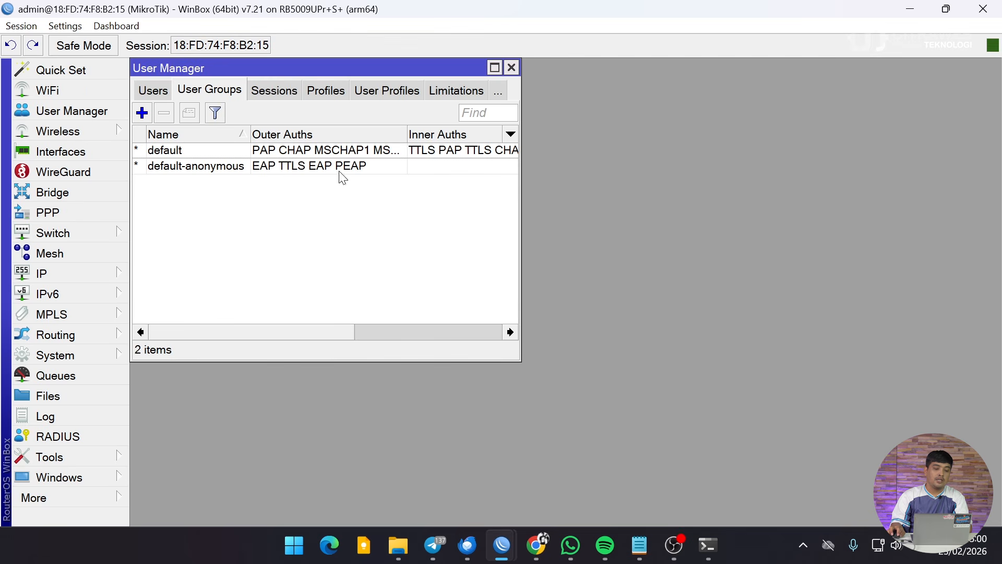
pyautogui.click(152, 92)
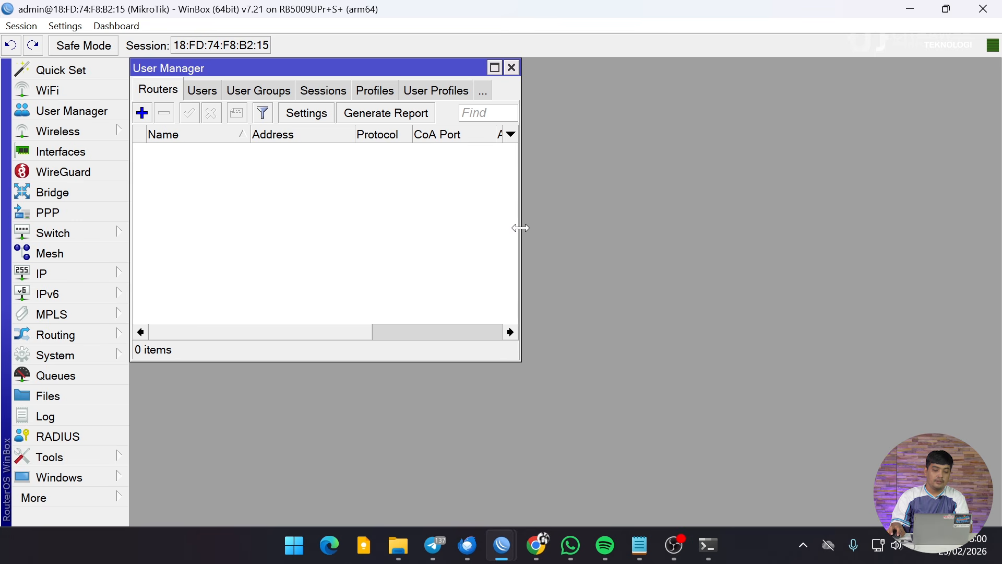
pyautogui.moveTo(520, 227); pyautogui.dragTo(995, 246)
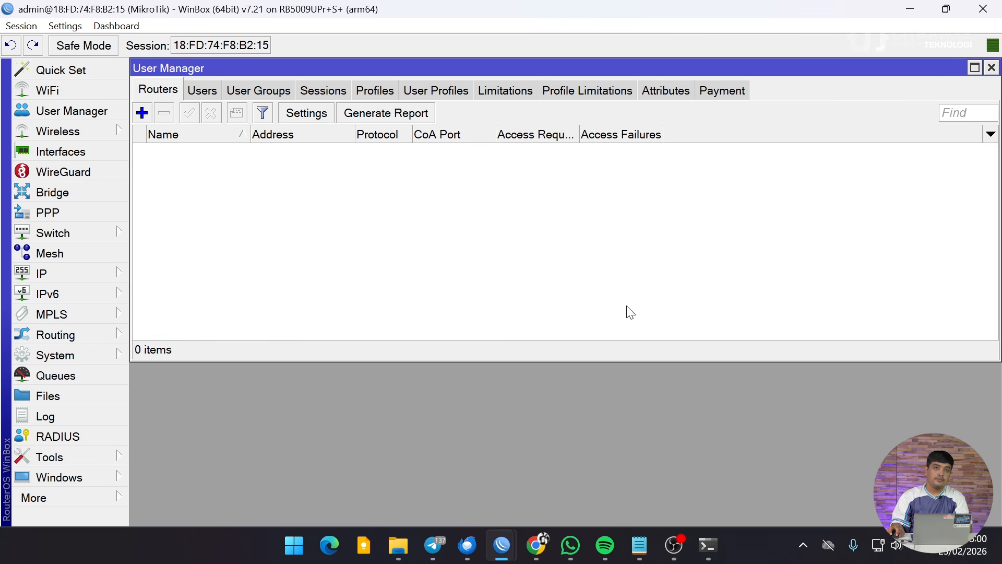
pyautogui.click(991, 67)
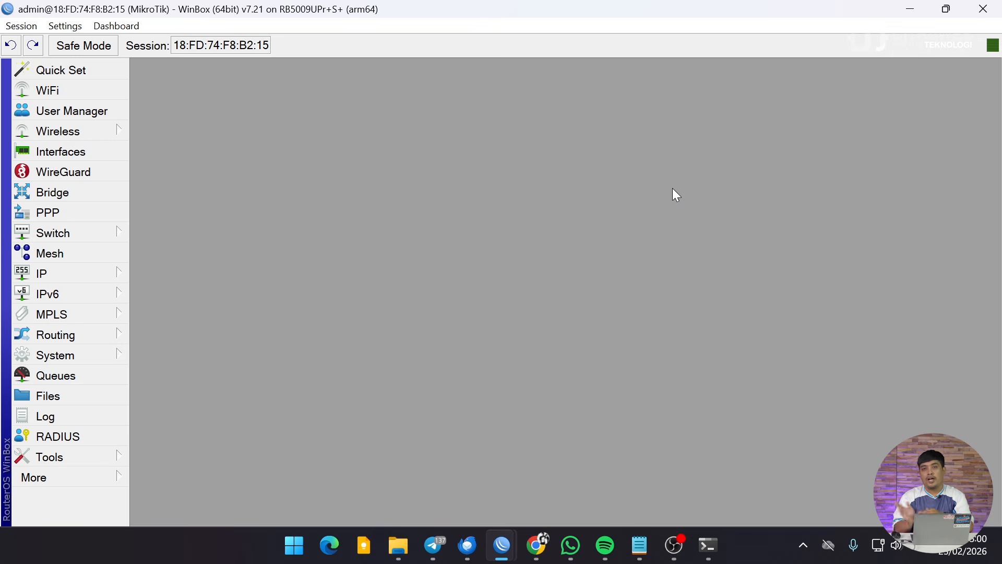
# From Interfaces, inspect bridge1's member ports veth1 and ether4, then close the Bridge window.
pyautogui.click(95, 157)
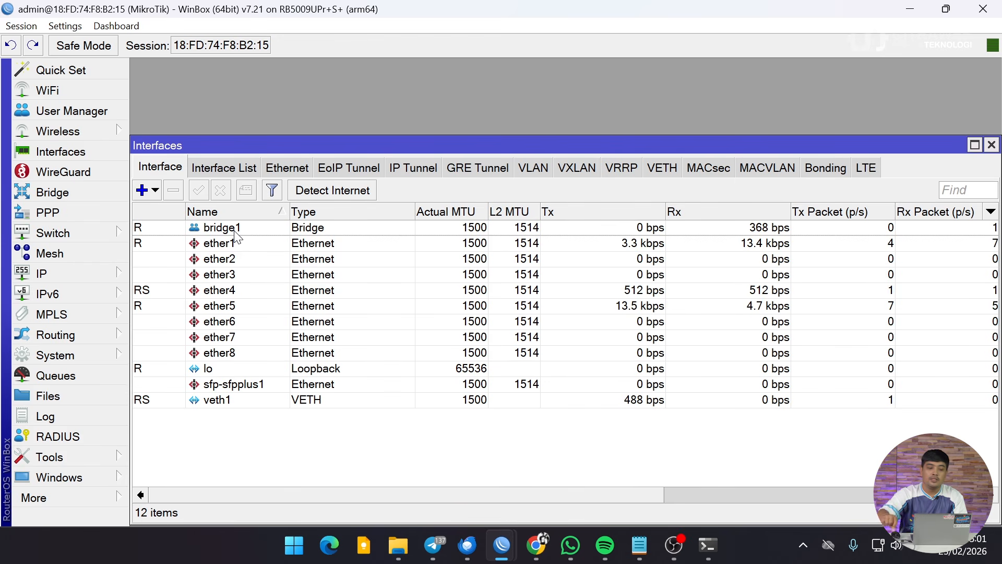
pyautogui.click(88, 191)
pyautogui.click(233, 228)
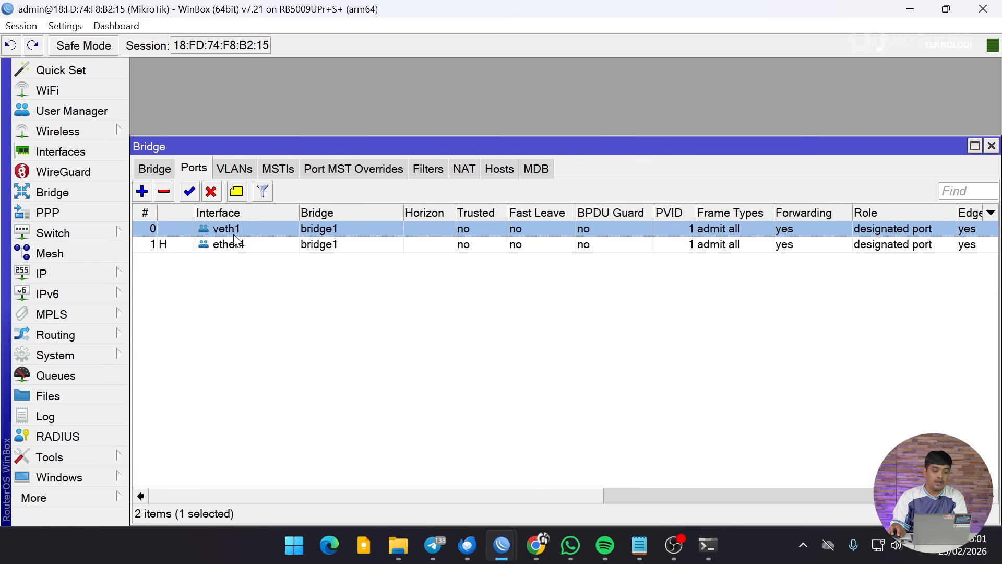
pyautogui.click(239, 245)
pyautogui.click(234, 232)
pyautogui.click(238, 244)
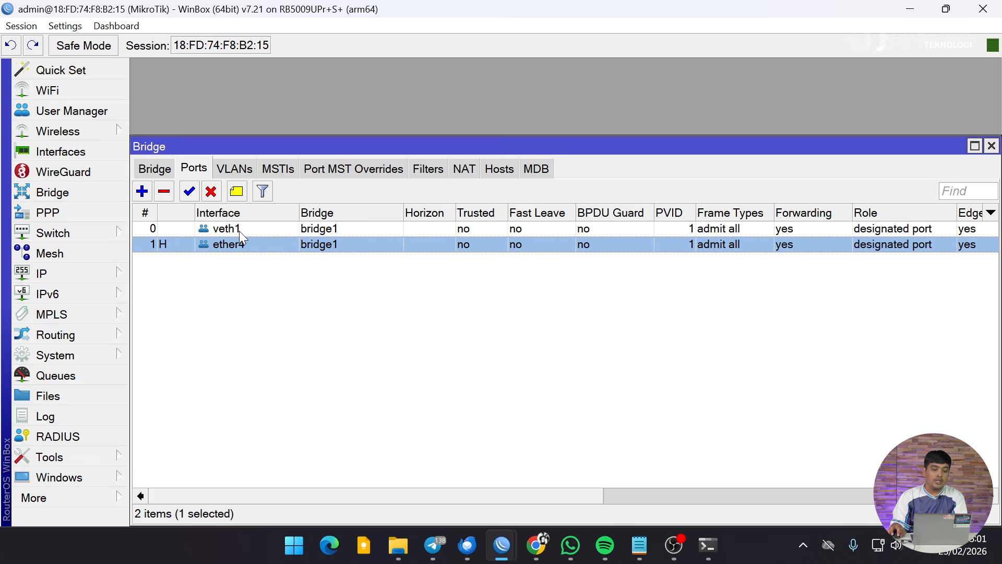
pyautogui.click(236, 232)
pyautogui.click(238, 243)
pyautogui.click(237, 235)
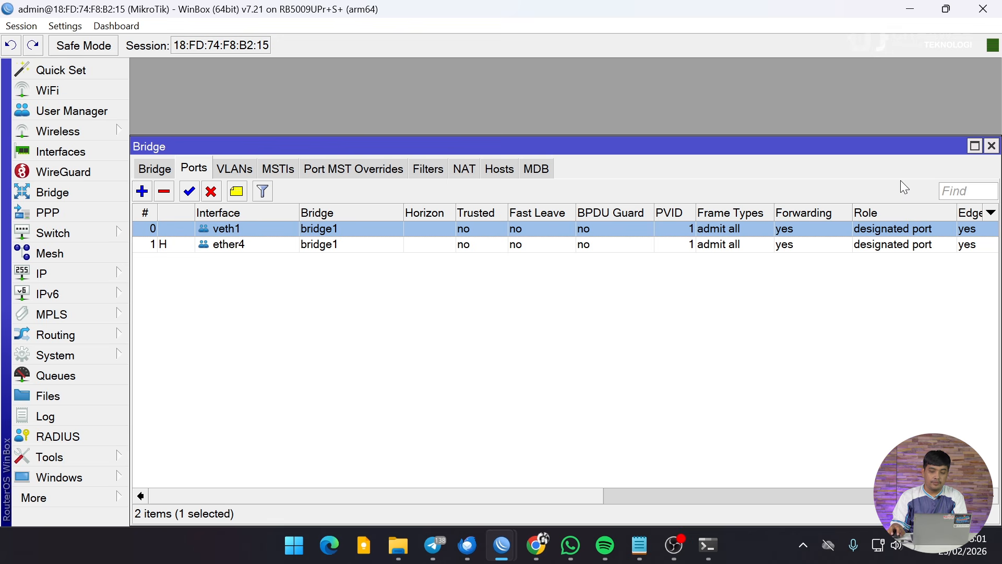
pyautogui.click(994, 150)
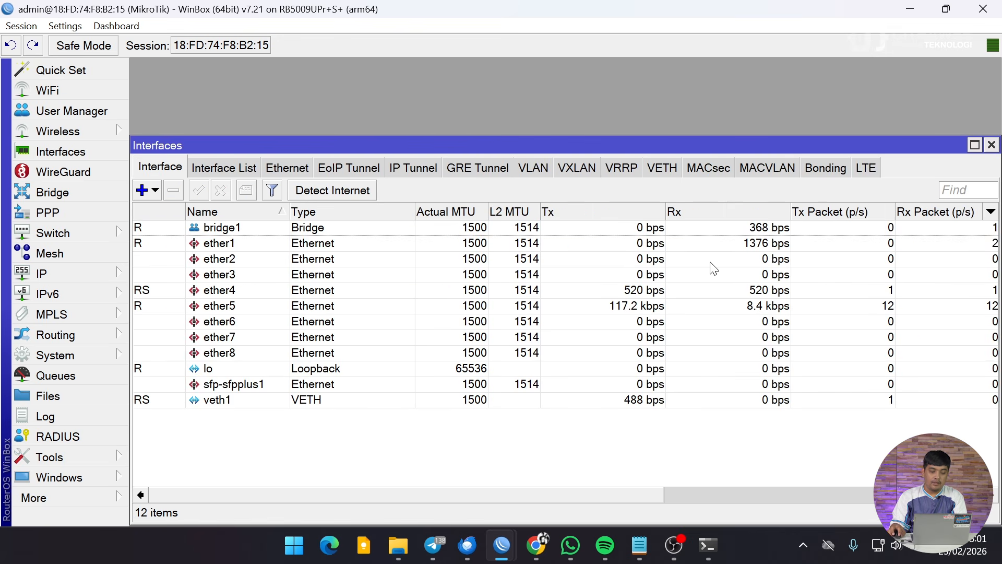
# Start a new VLAN interface and name it vlan10-Admin.
pyautogui.click(156, 191)
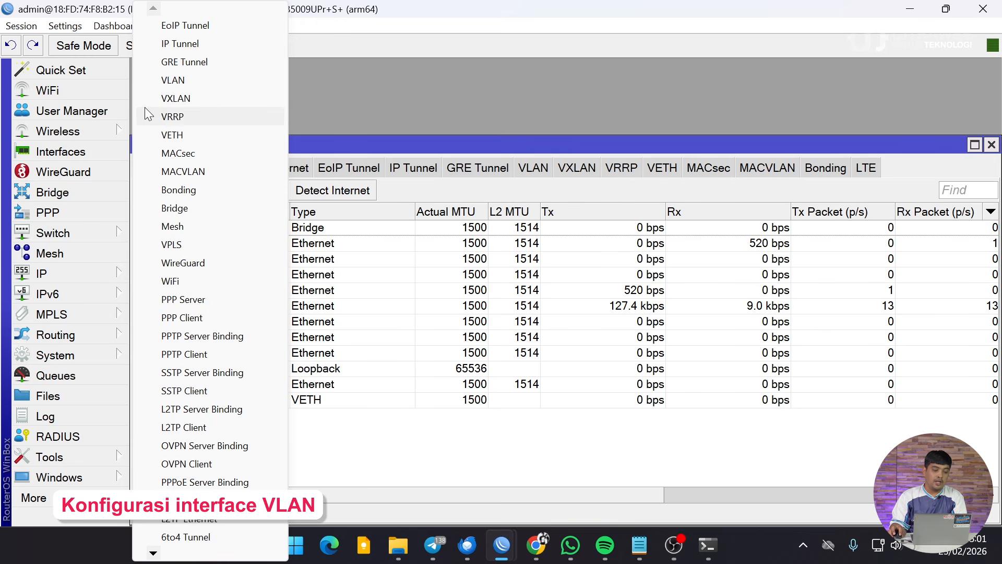
pyautogui.click(86, 151)
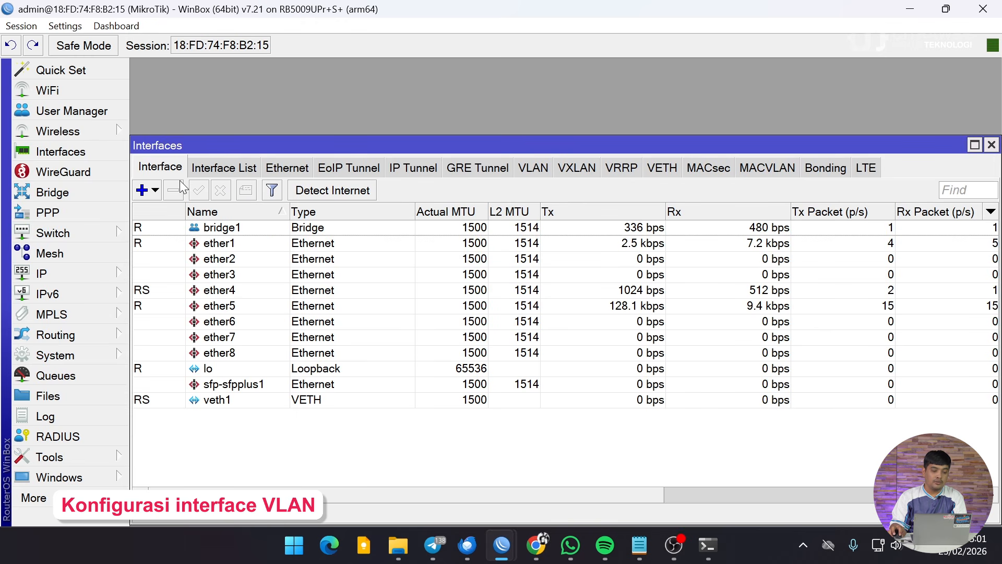
pyautogui.click(152, 191)
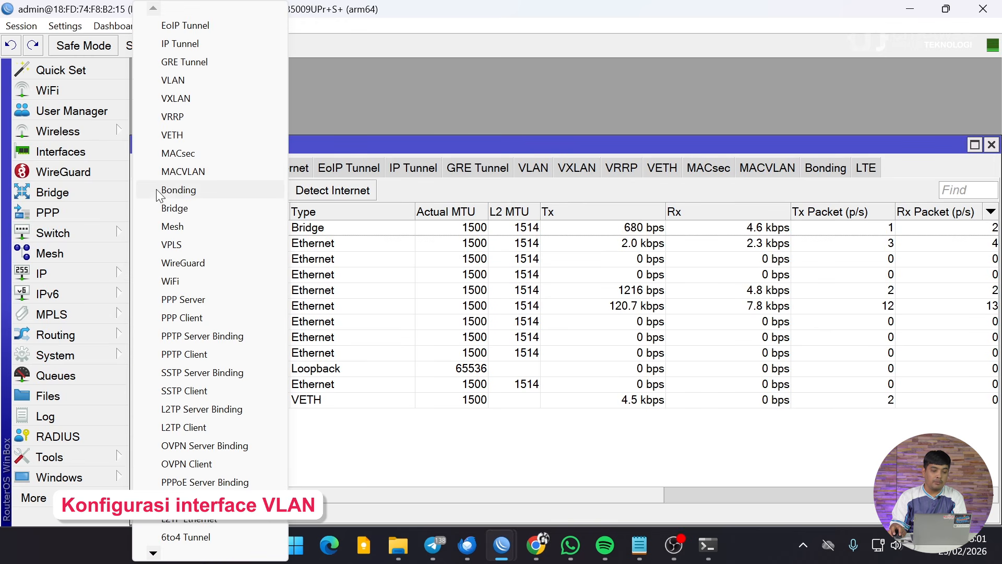
pyautogui.click(191, 79)
pyautogui.click(486, 158)
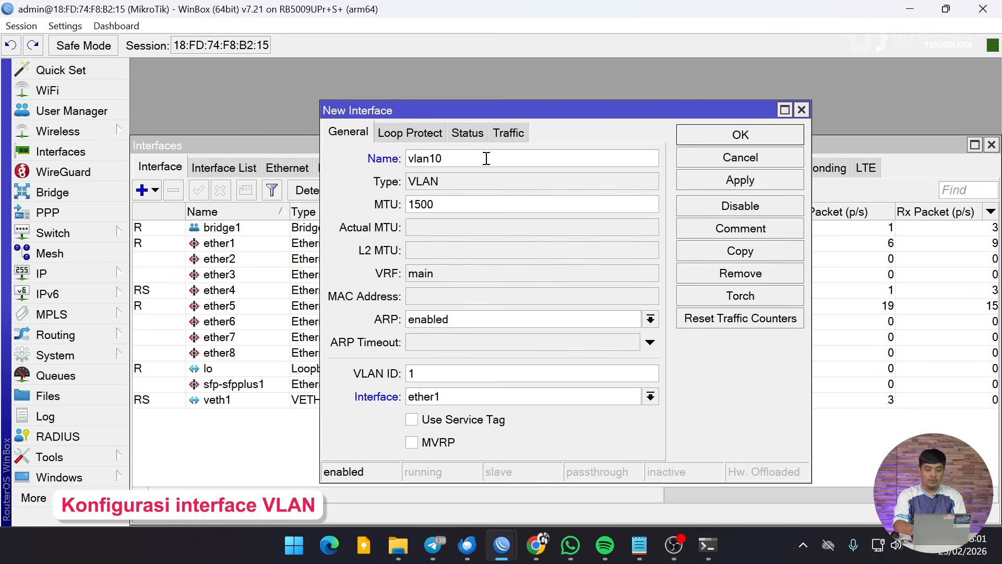
pyautogui.write('0-aDM')
pyautogui.press('BackSpace')
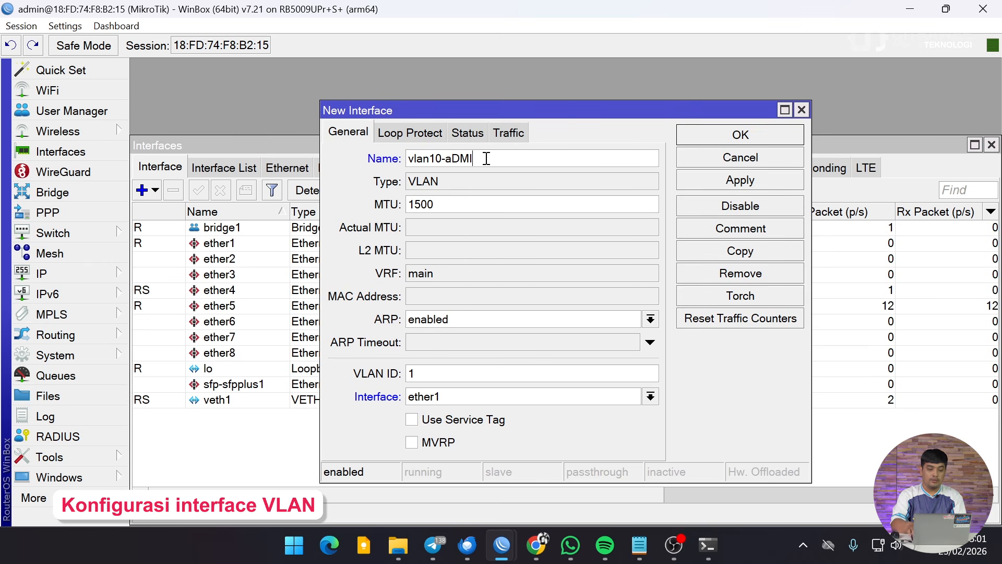
pyautogui.press('BackSpace')
pyautogui.press('capslock')
pyautogui.write('Admin')
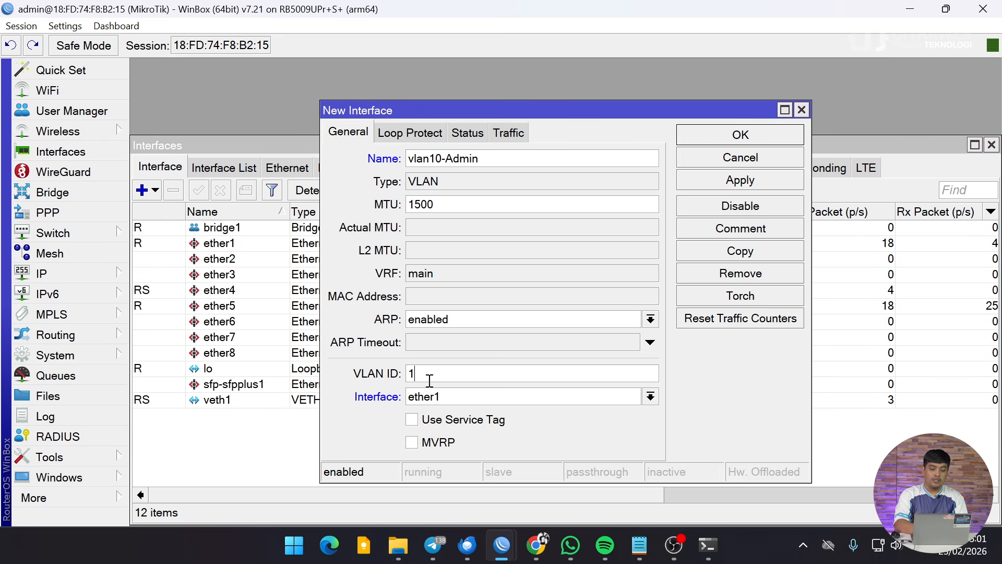
# Set VLAN ID 10 on parent bridge1, create the interface, and widen the Name column.
pyautogui.write('0')
pyautogui.click(439, 401)
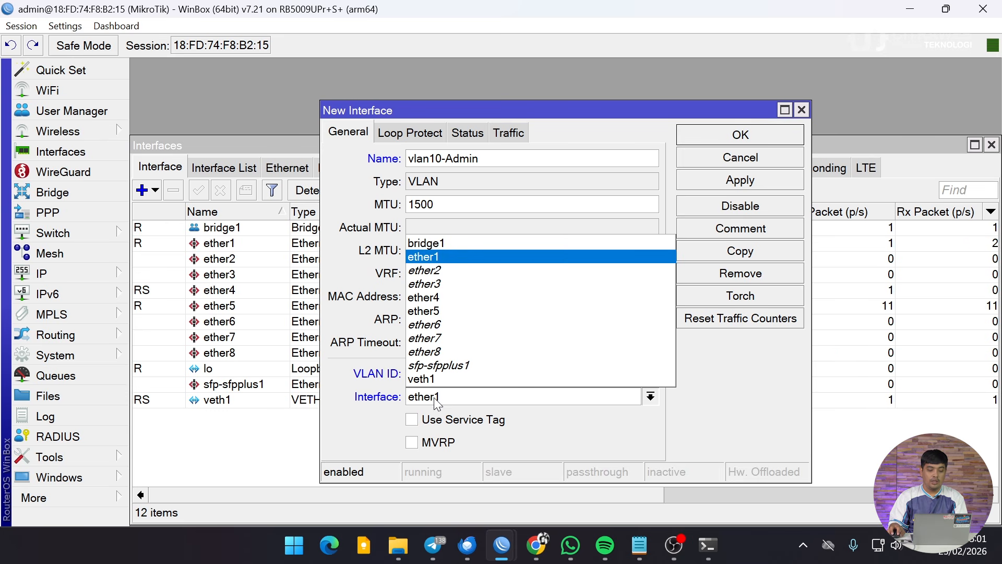
pyautogui.click(448, 245)
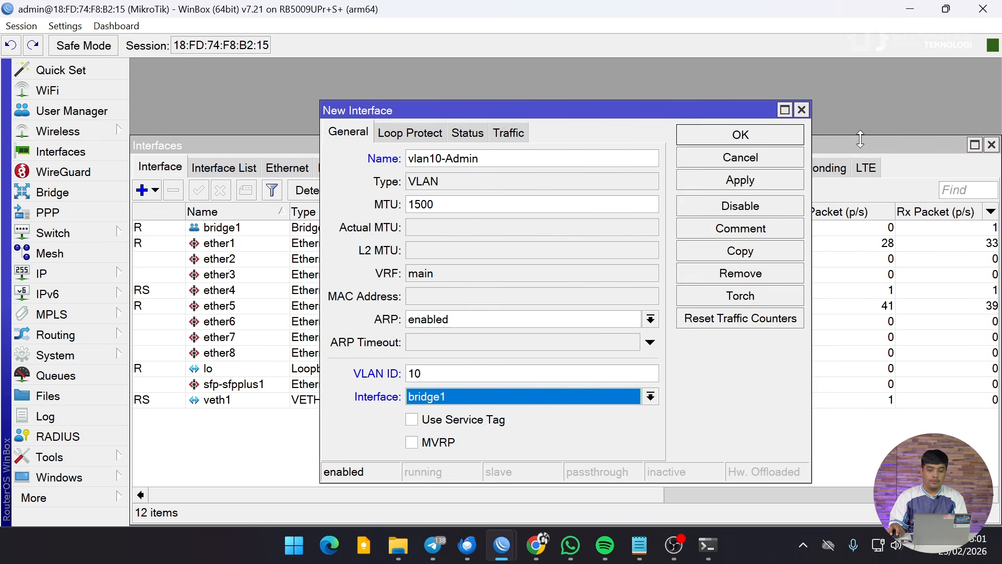
pyautogui.click(741, 137)
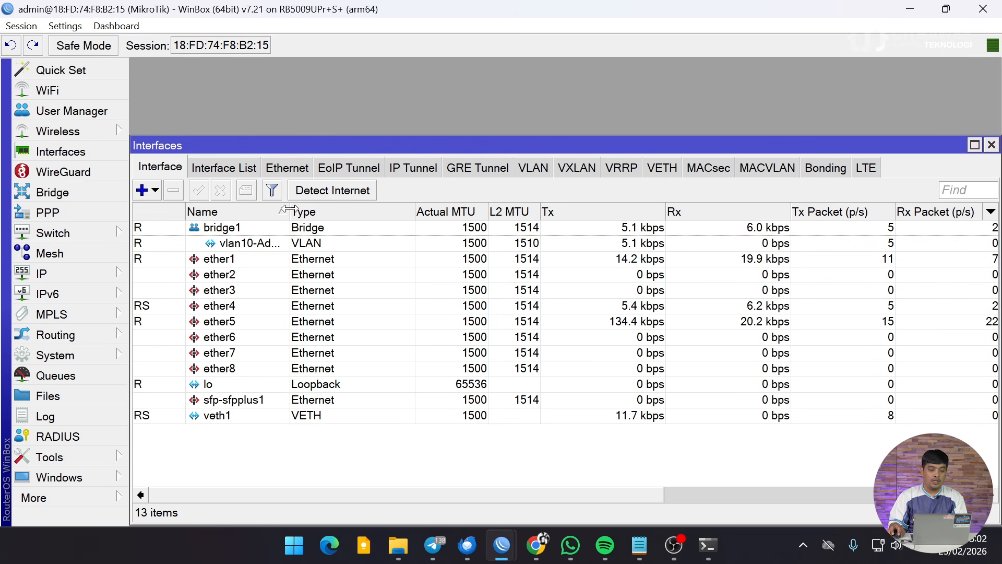
pyautogui.moveTo(289, 210); pyautogui.dragTo(343, 210)
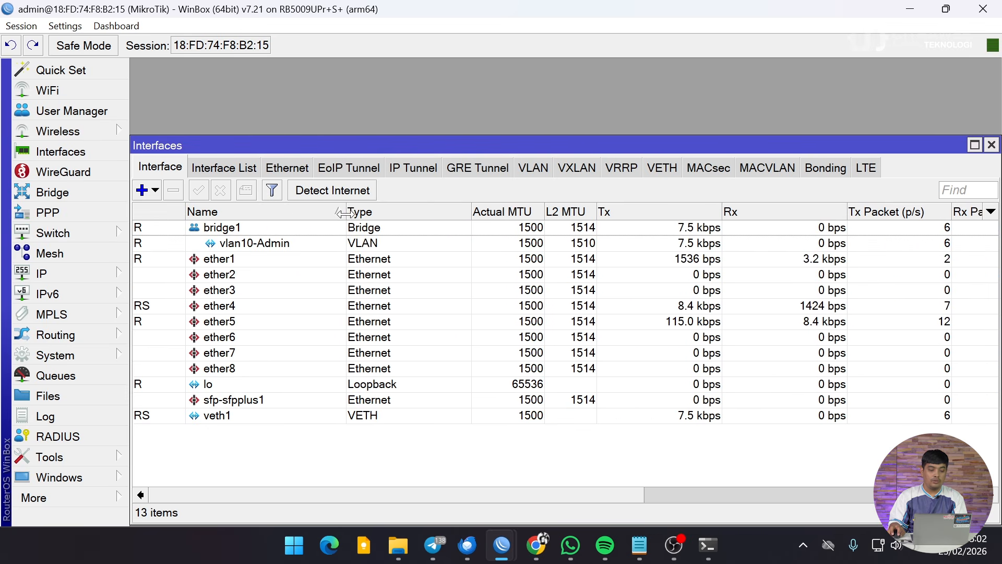
# Create a second VLAN interface, vlan20-Teknisi, with VLAN ID 20 on bridge1.
pyautogui.click(153, 193)
pyautogui.click(201, 78)
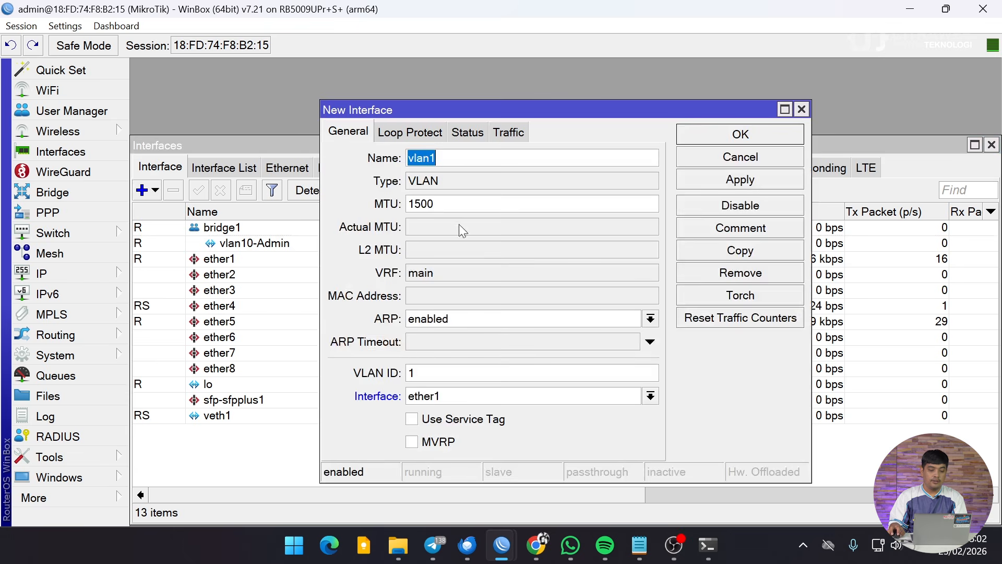
pyautogui.click(454, 157)
pyautogui.press('BackSpace')
pyautogui.write('20')
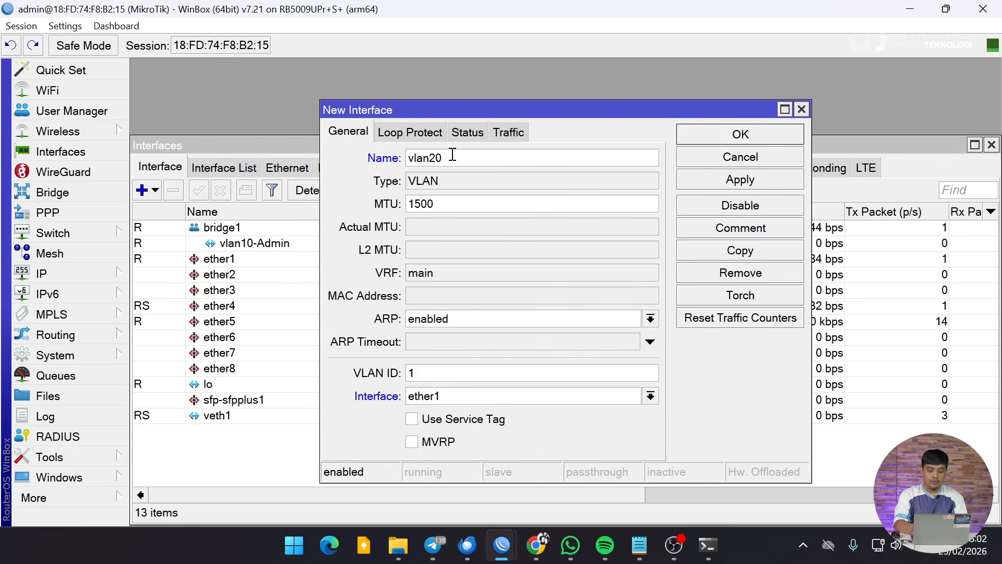
pyautogui.write('-Tekni')
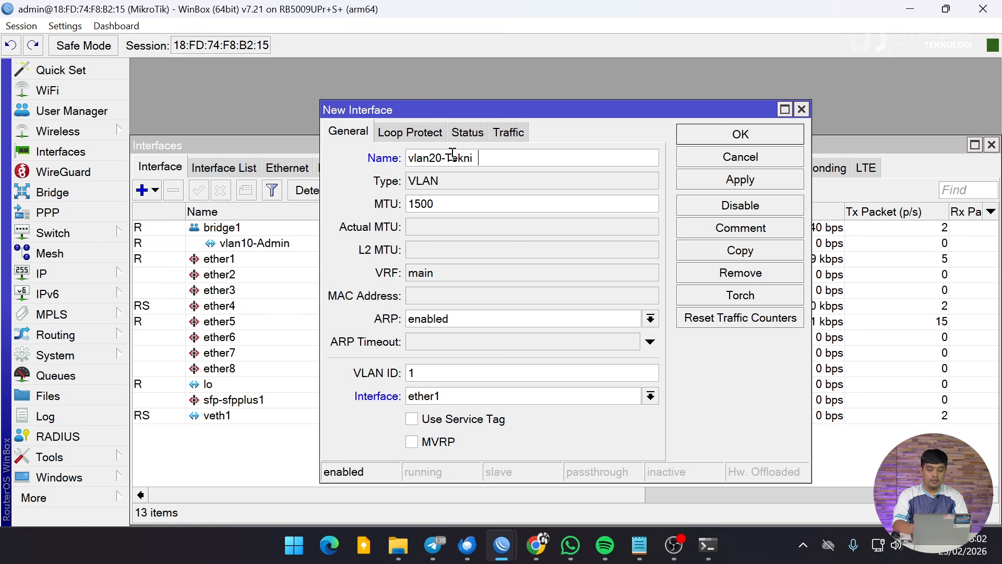
pyautogui.write('si')
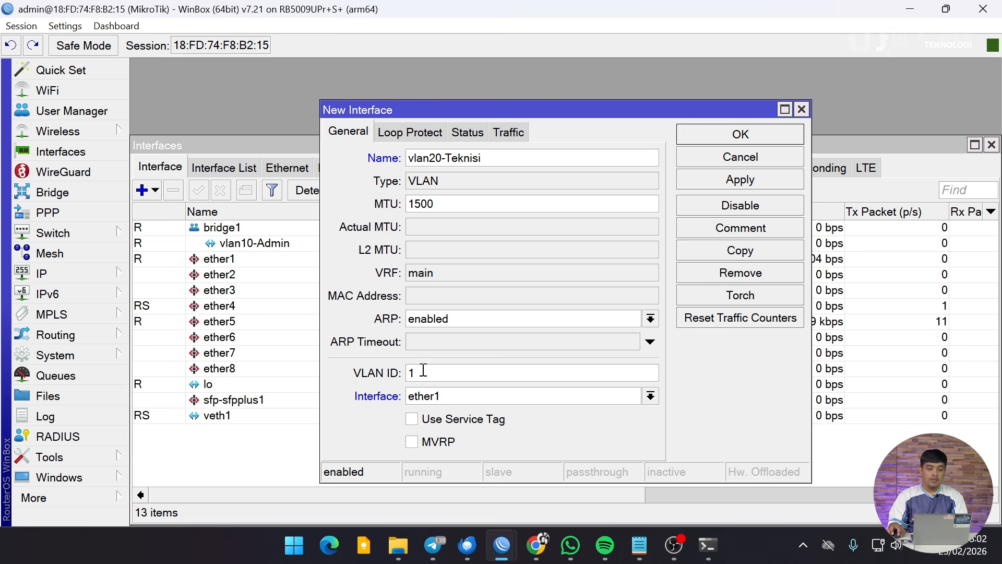
pyautogui.doubleClick(423, 370)
pyautogui.write('20')
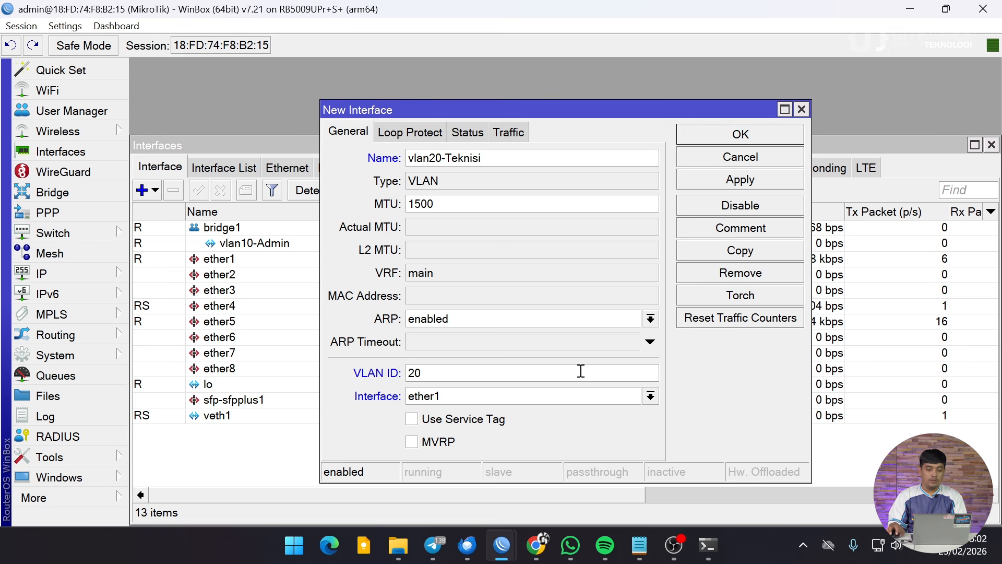
pyautogui.click(425, 397)
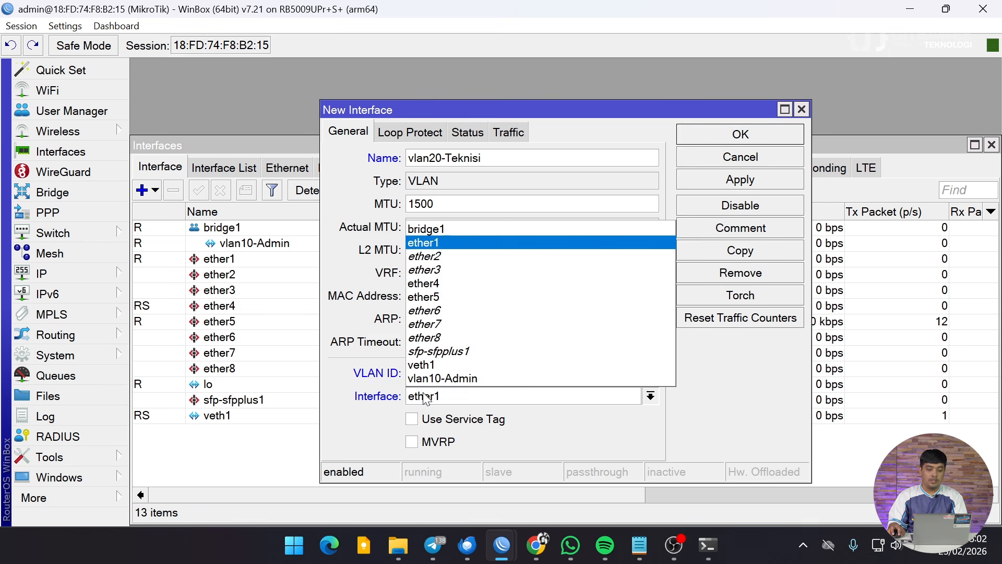
pyautogui.click(436, 231)
pyautogui.click(755, 137)
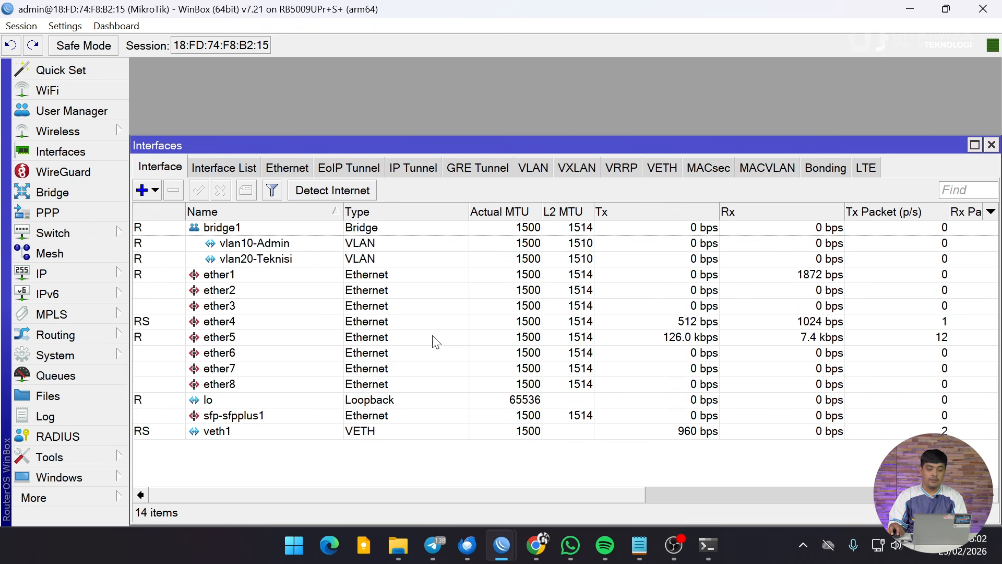
# Check the vlan10-Admin and vlan20-Teknisi rows, then close the Interfaces window.
pyautogui.click(285, 245)
pyautogui.click(334, 260)
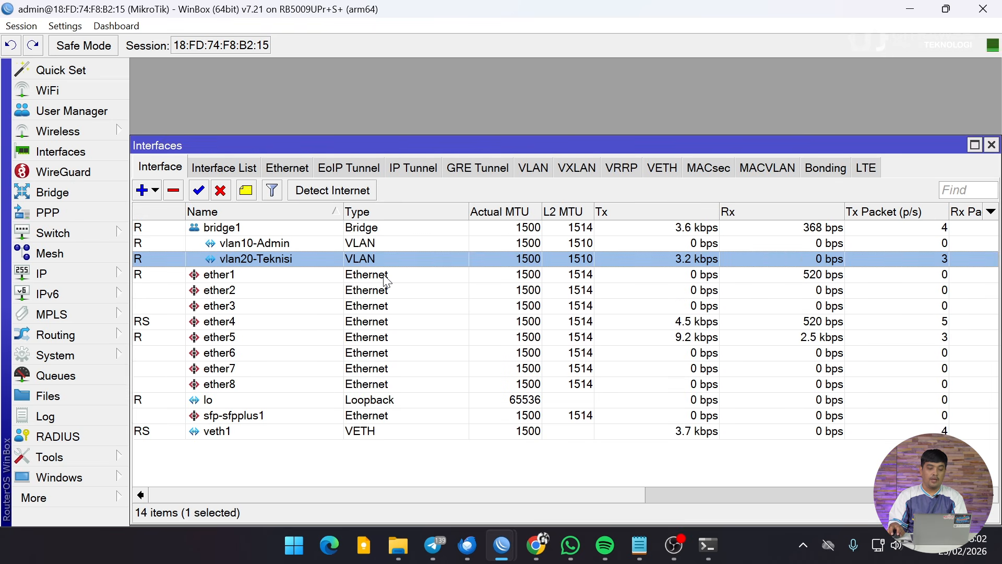
pyautogui.click(327, 247)
pyautogui.click(333, 261)
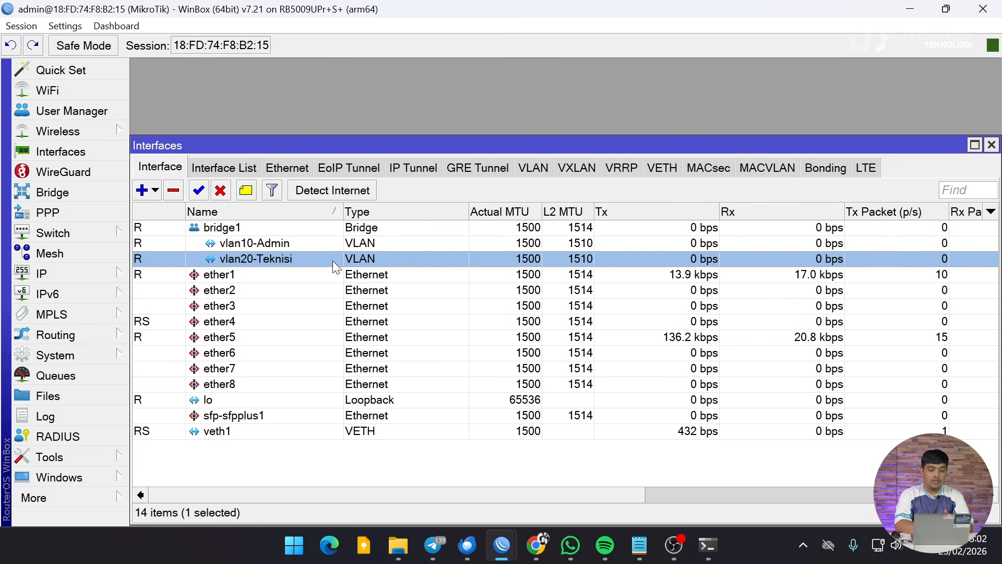
pyautogui.click(234, 244)
pyautogui.click(255, 257)
pyautogui.click(257, 248)
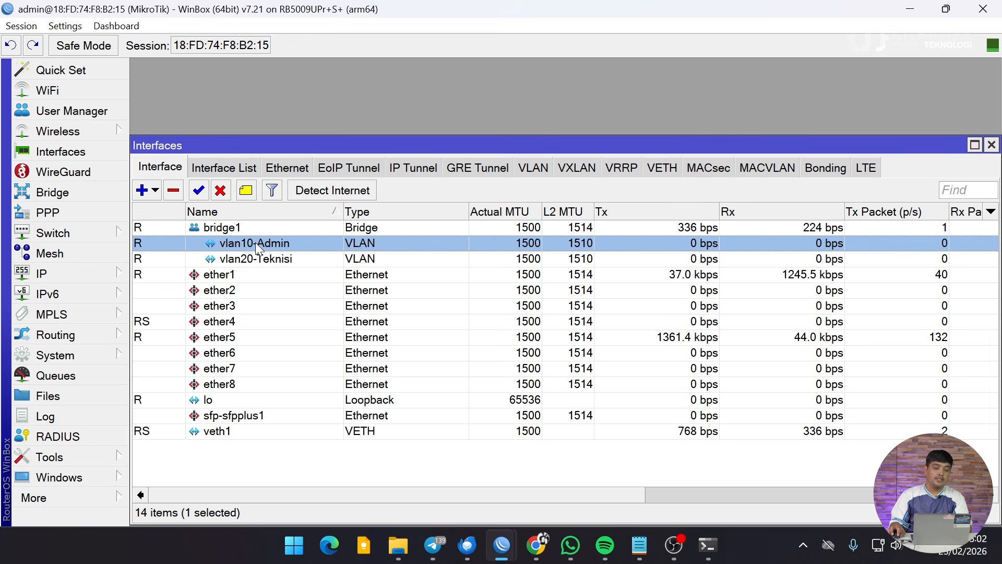
pyautogui.click(259, 261)
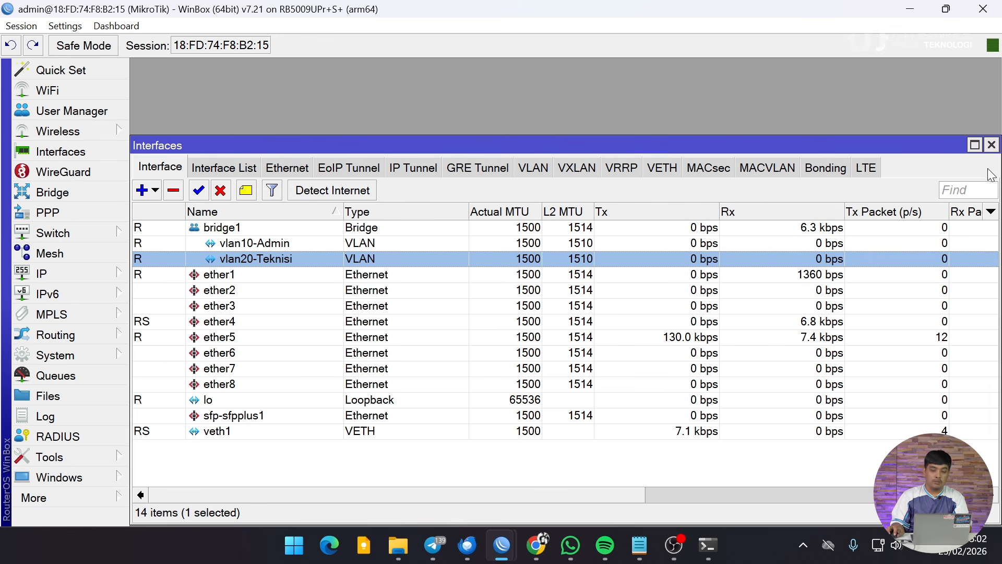
pyautogui.click(991, 145)
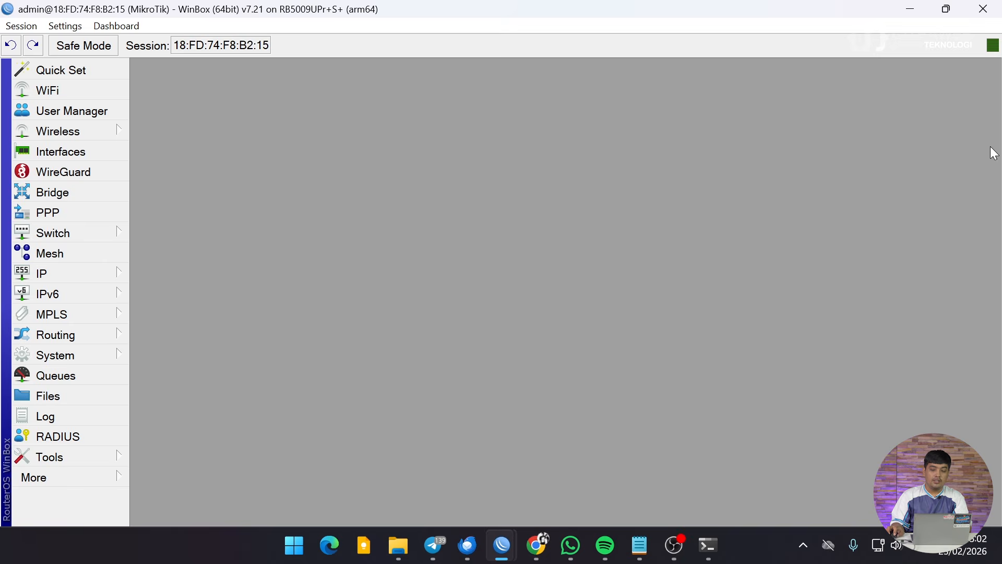
# Add IP address 10.0.10.1/24 on interface vlan10-Admin.
pyautogui.click(69, 274)
pyautogui.click(204, 32)
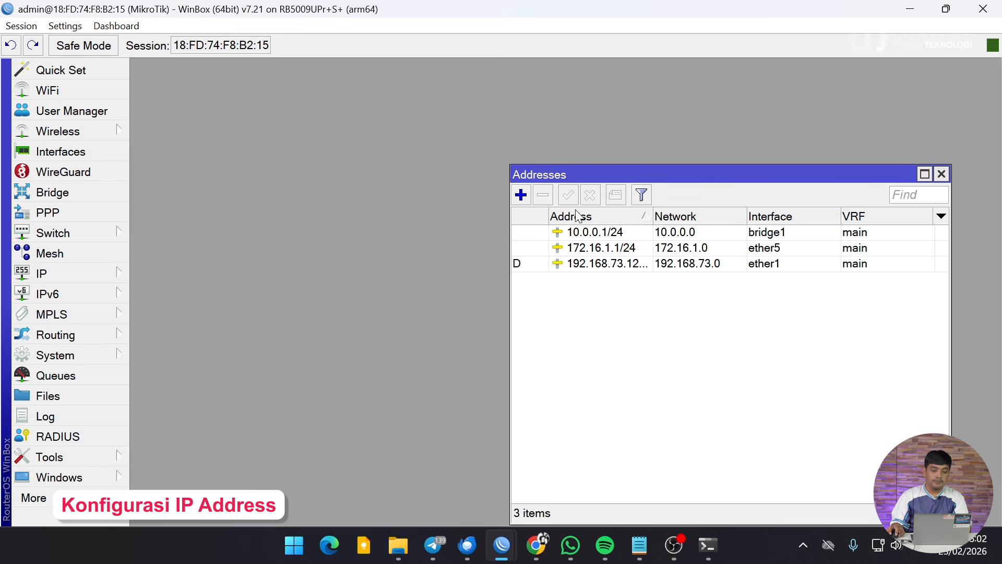
pyautogui.moveTo(586, 177); pyautogui.dragTo(314, 118)
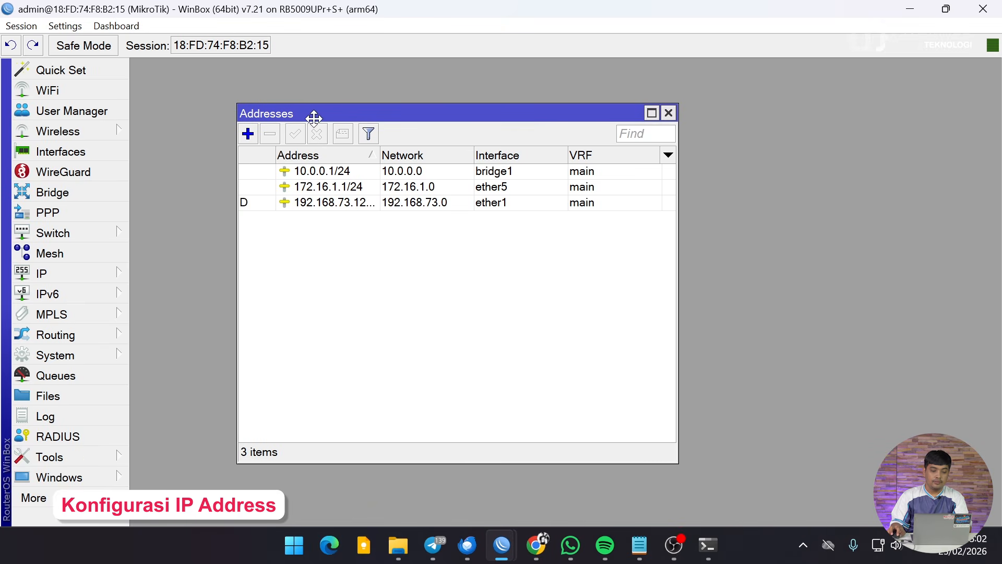
pyautogui.click(248, 134)
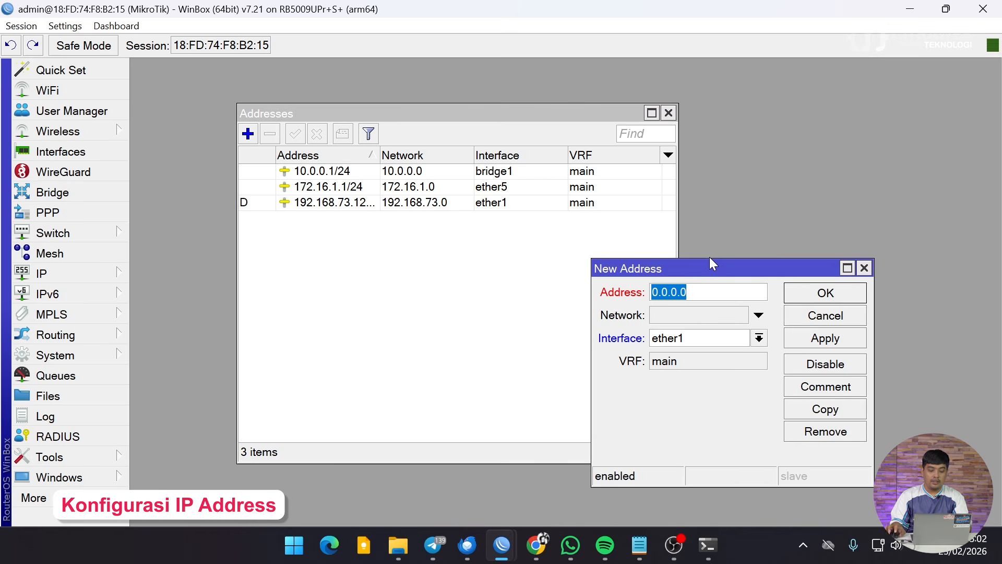
pyautogui.write('10')
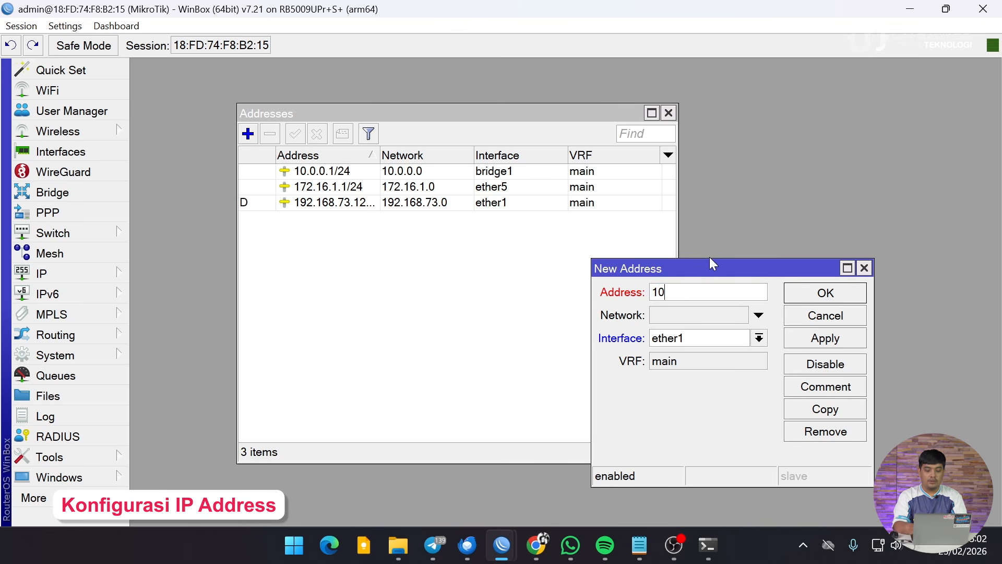
pyautogui.write('.0.10.1/24')
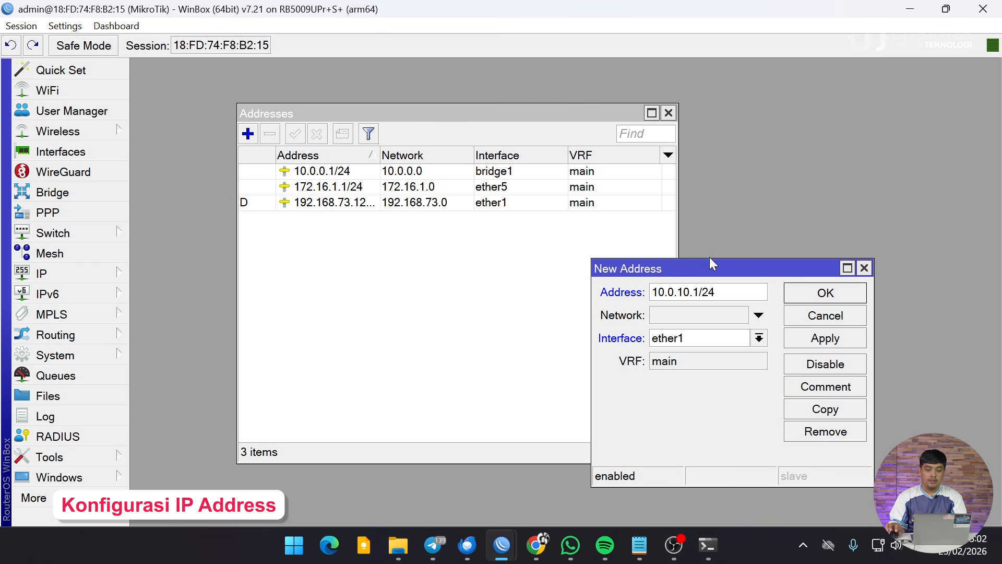
pyautogui.click(759, 339)
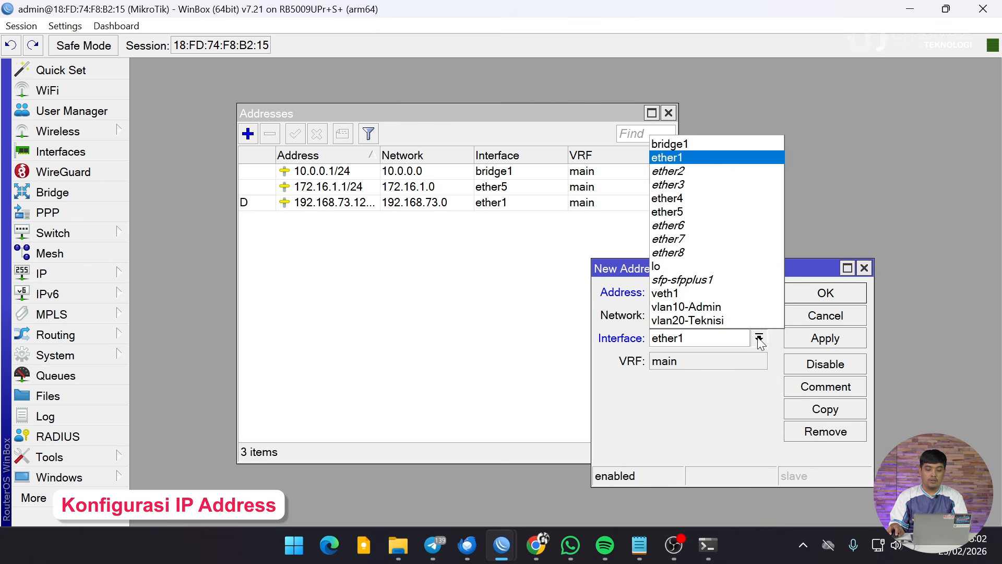
pyautogui.click(710, 309)
pyautogui.click(827, 293)
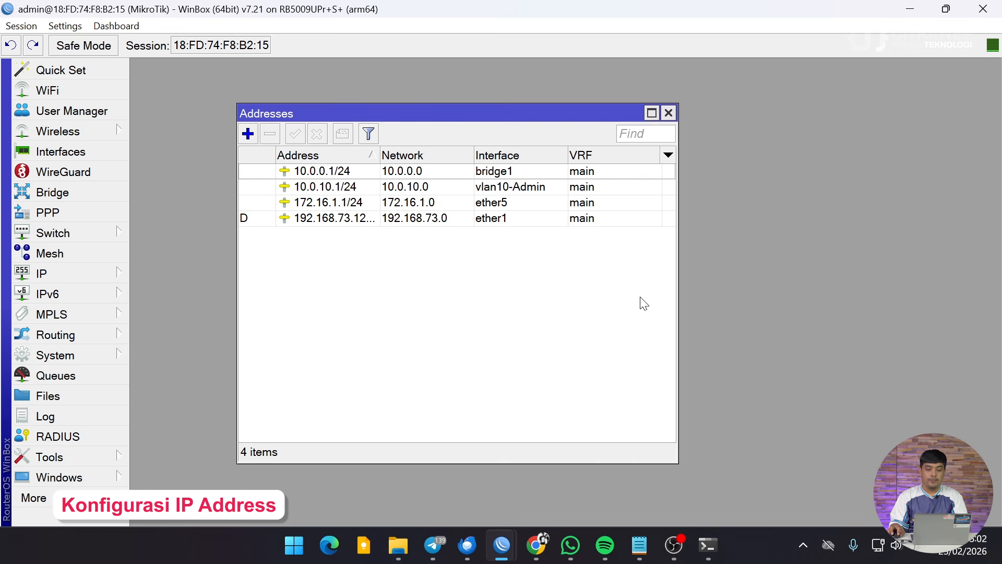
# Add IP address 10.0.20.1/24 on vlan20-Teknisi and review both new entries.
pyautogui.click(248, 133)
pyautogui.write('10.')
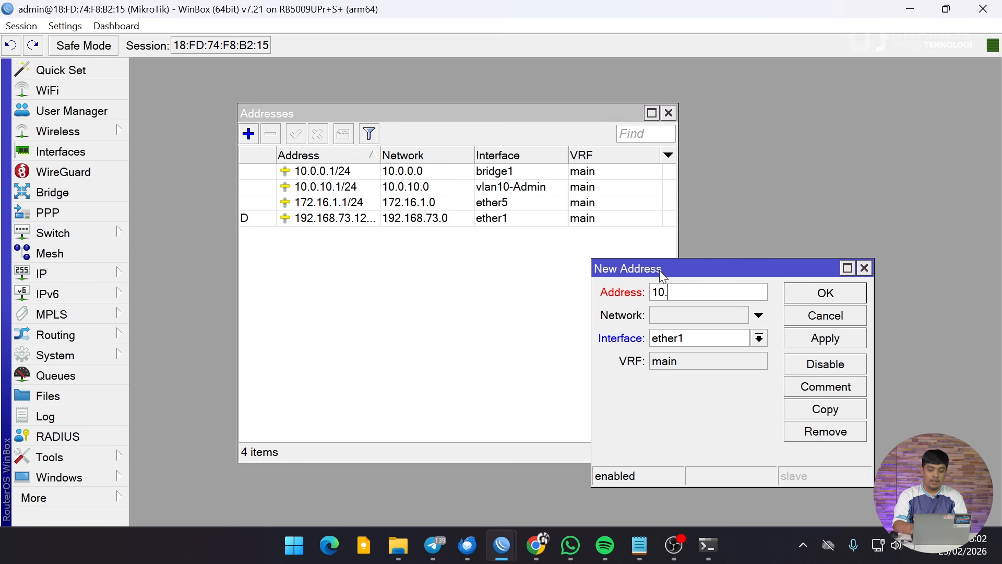
pyautogui.write('0.20.1/24')
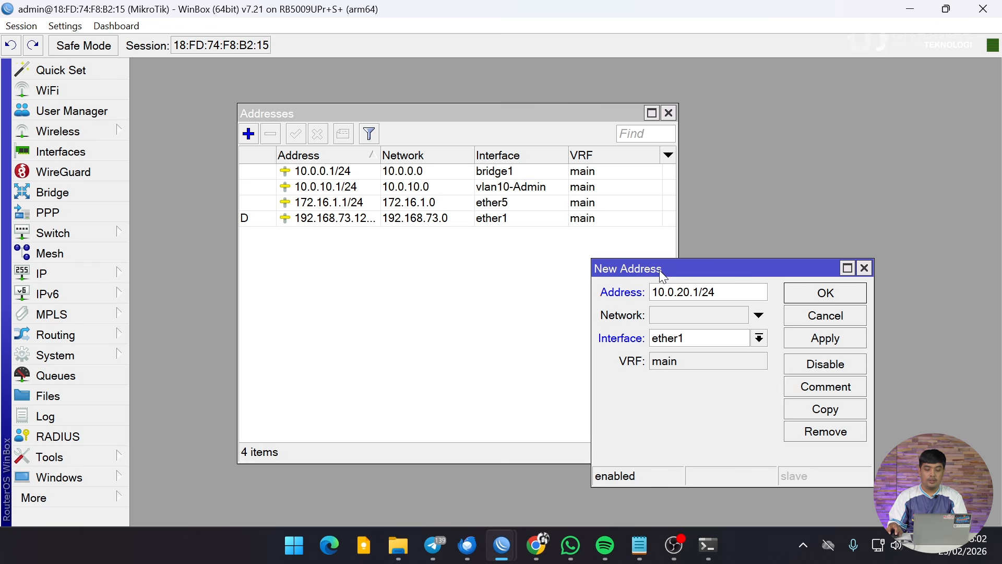
pyautogui.click(700, 337)
pyautogui.click(694, 319)
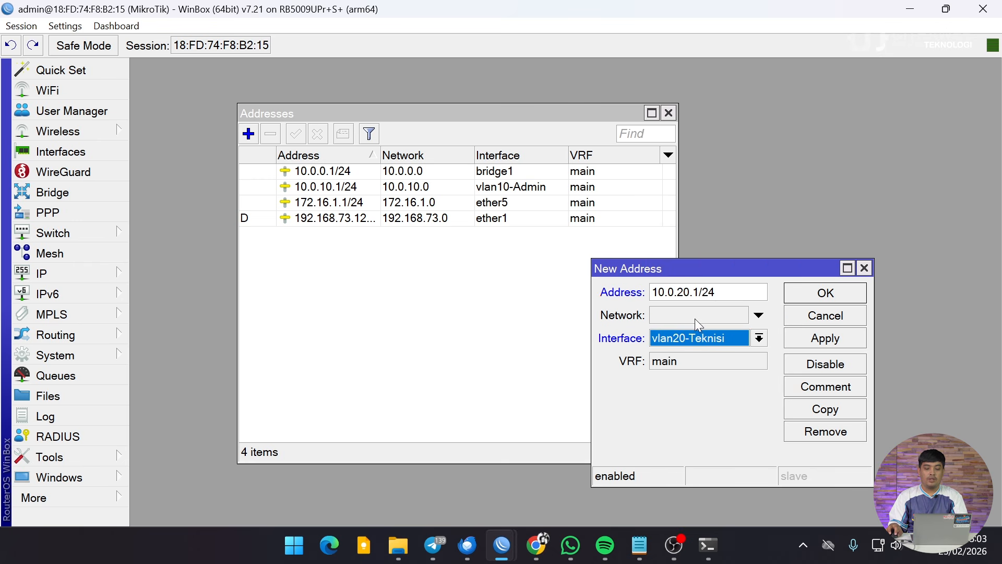
pyautogui.click(825, 293)
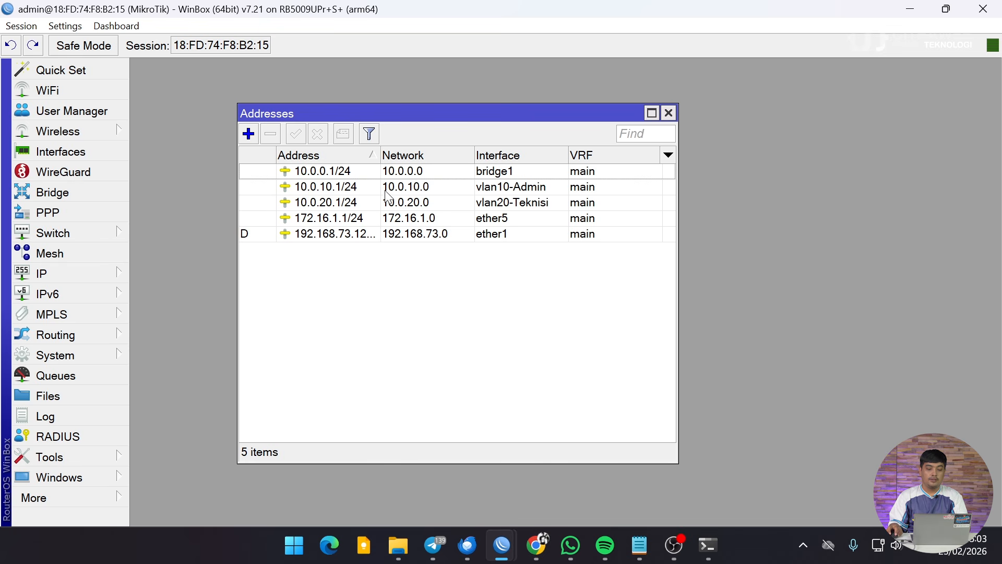
pyautogui.click(366, 200)
pyautogui.click(365, 186)
pyautogui.click(362, 204)
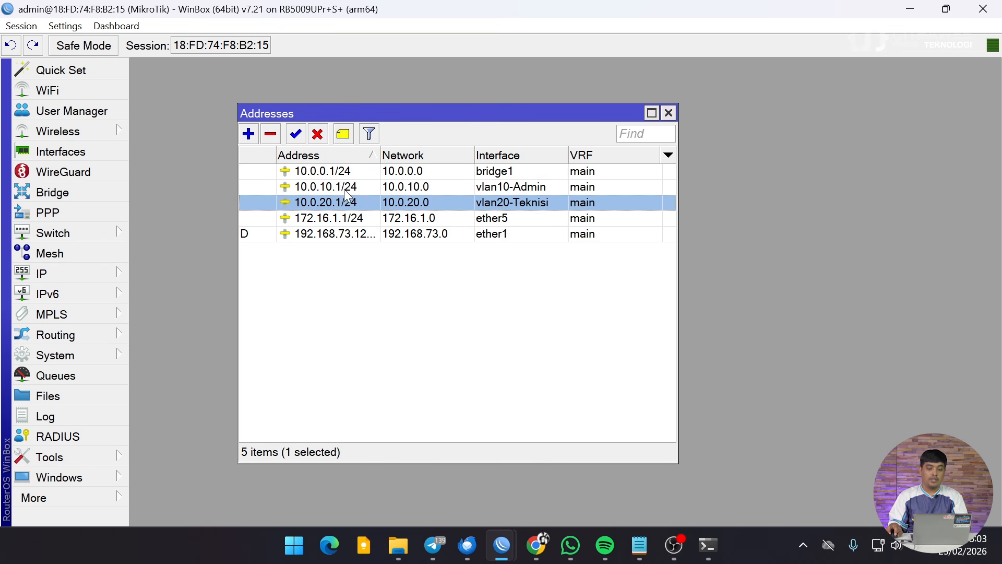
pyautogui.click(345, 190)
pyautogui.click(343, 202)
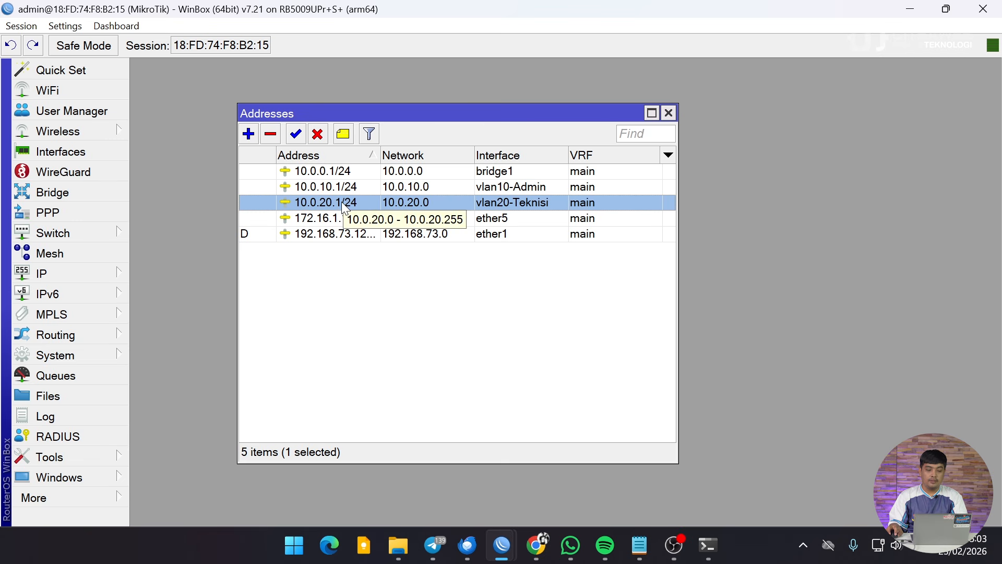
# Delete the five unused DHCP servers dhcp3 through dhcp7.
pyautogui.click(90, 270)
pyautogui.click(194, 113)
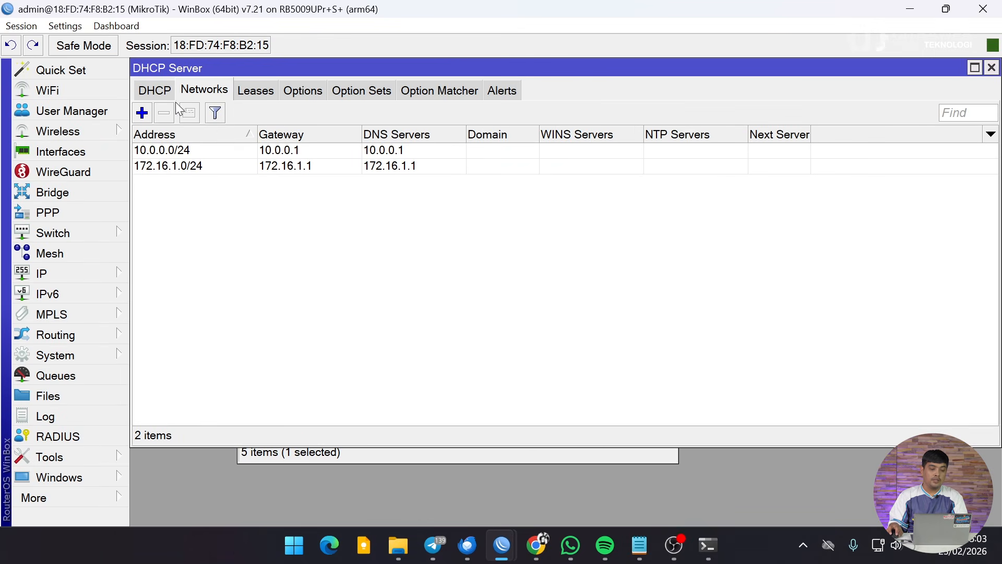
pyautogui.click(157, 91)
pyautogui.click(203, 195)
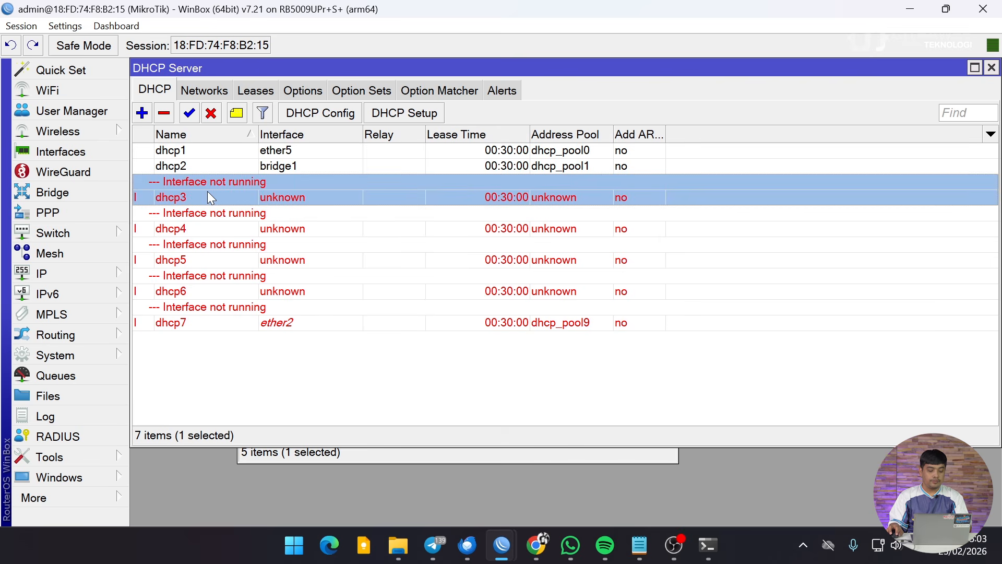
pyautogui.keyDown('shift'); pyautogui.click(212, 318); pyautogui.keyUp('shift')
pyautogui.click(161, 116)
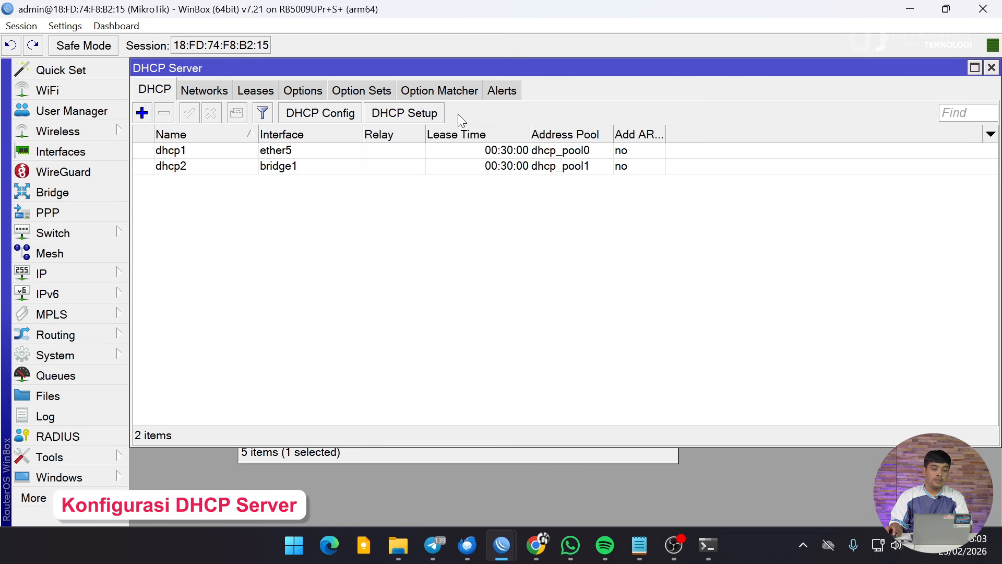
# Run DHCP Setup on vlan10-Admin, accepting network 10.0.10.0/24, gateway 10.0.10.1 and the offered pool.
pyautogui.click(429, 113)
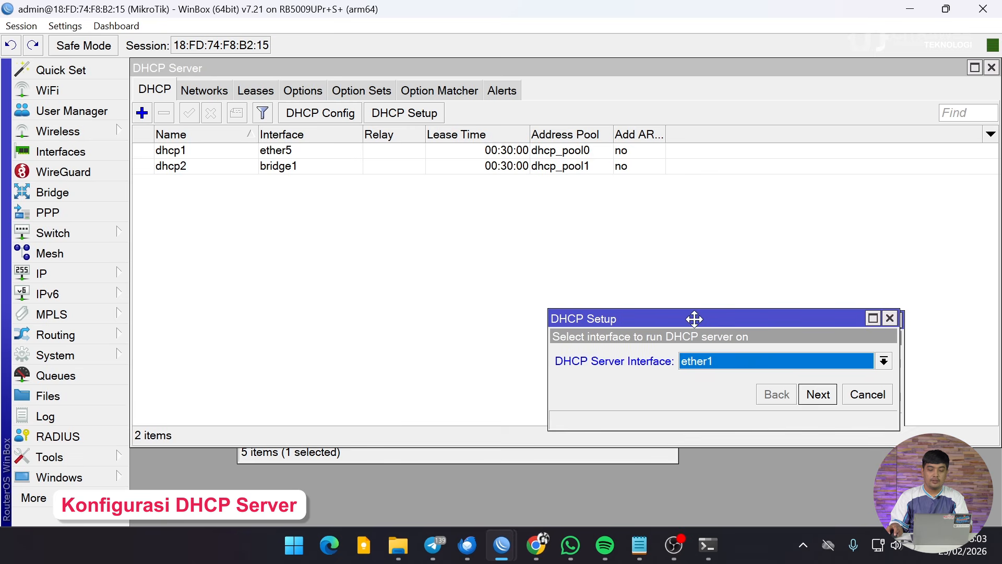
pyautogui.moveTo(699, 327); pyautogui.dragTo(598, 178)
pyautogui.click(624, 218)
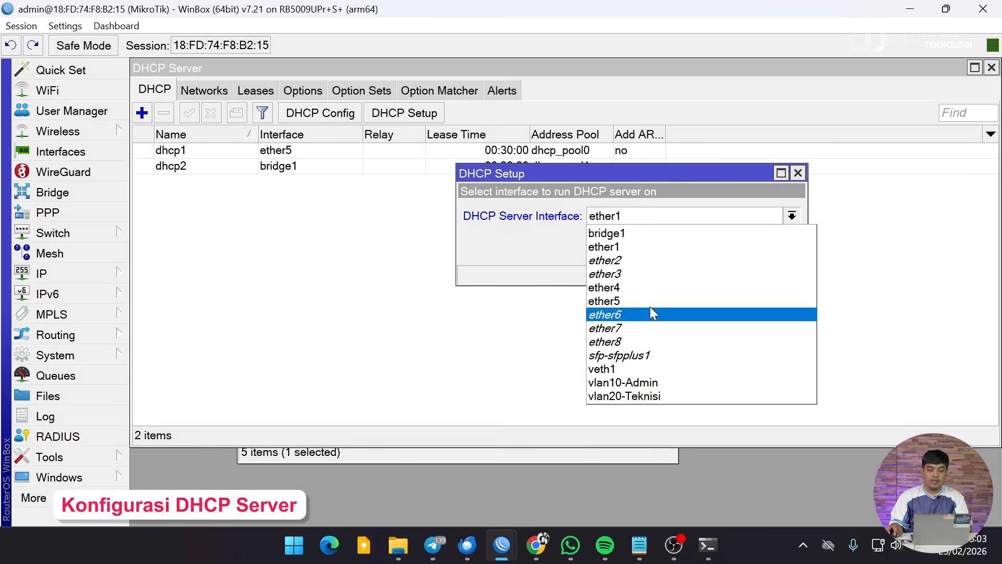
pyautogui.click(638, 384)
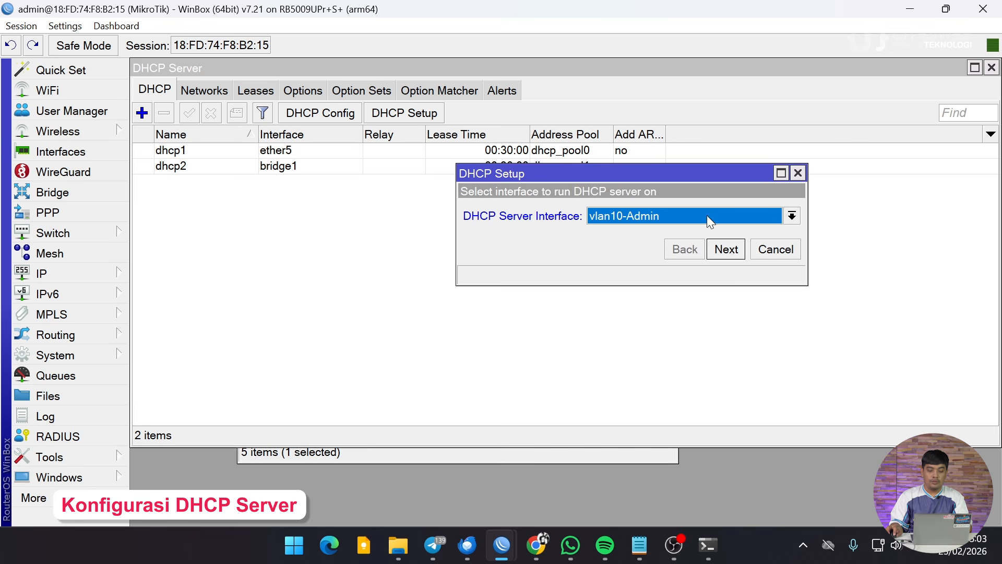
pyautogui.click(726, 249)
pyautogui.click(726, 250)
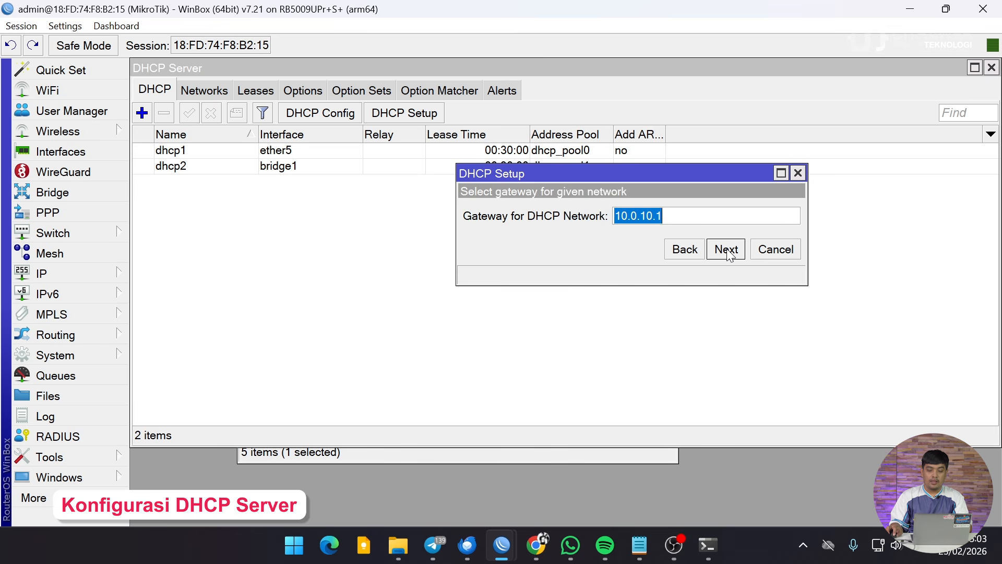
pyautogui.click(727, 249)
pyautogui.click(726, 249)
# Set vlan10-Admin's DHCP DNS servers to 10.0.10.1 and 8.8.8.8 and finish the setup.
pyautogui.click(533, 215)
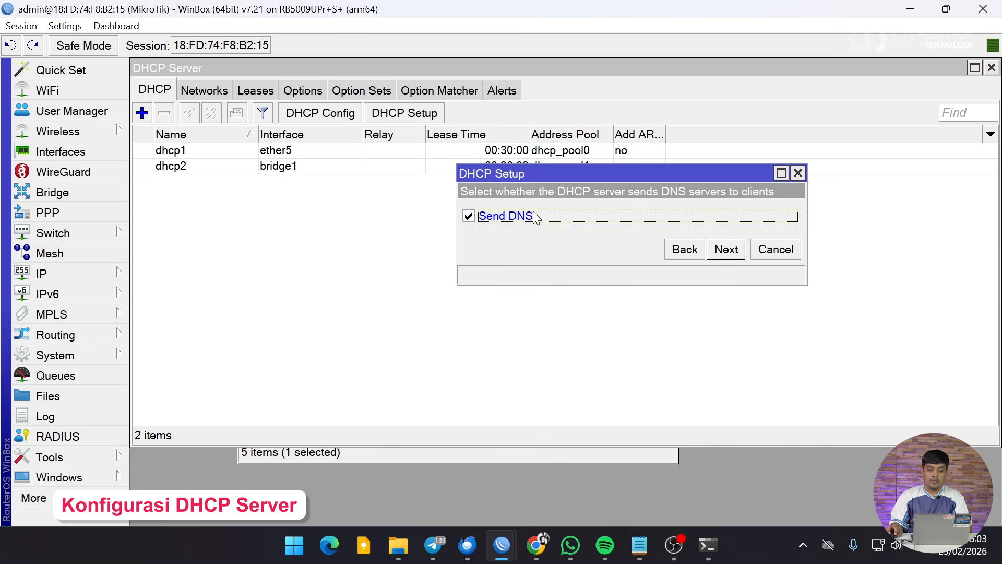
pyautogui.click(722, 251)
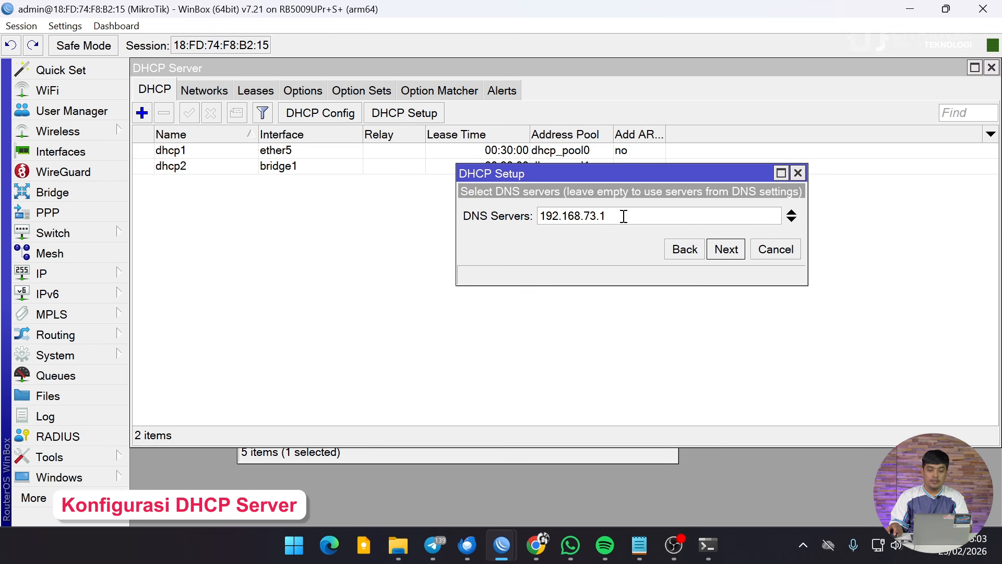
pyautogui.moveTo(623, 216); pyautogui.dragTo(416, 195)
pyautogui.write('10.')
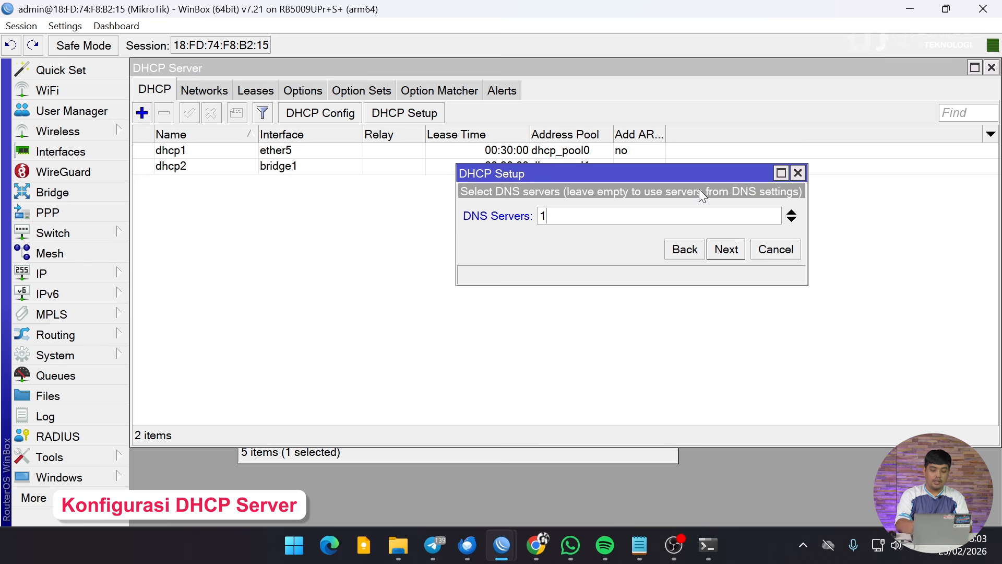
pyautogui.write('0.0')
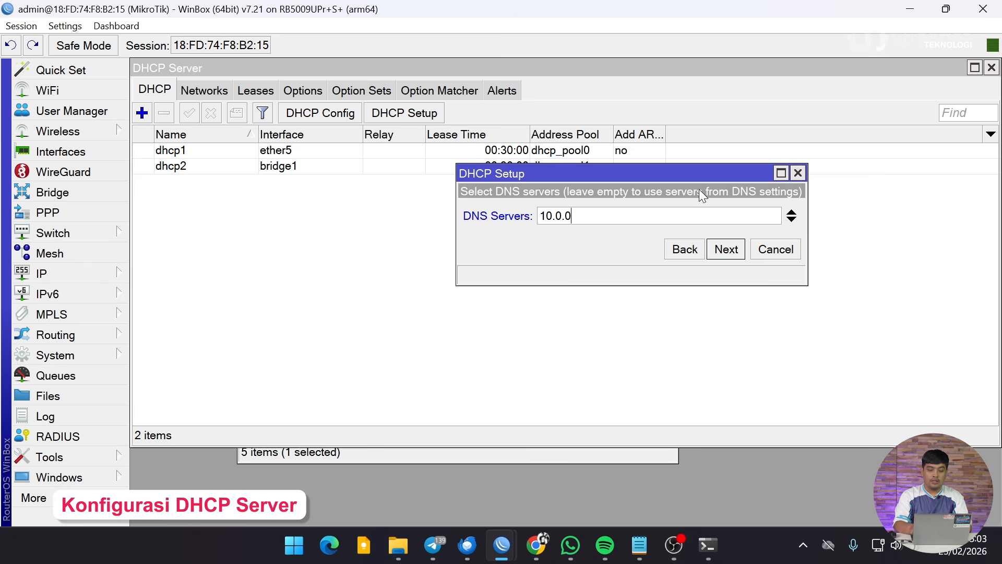
pyautogui.press('BackSpace')
pyautogui.write('10.1')
pyautogui.click(791, 220)
pyautogui.write('8.8.8.8')
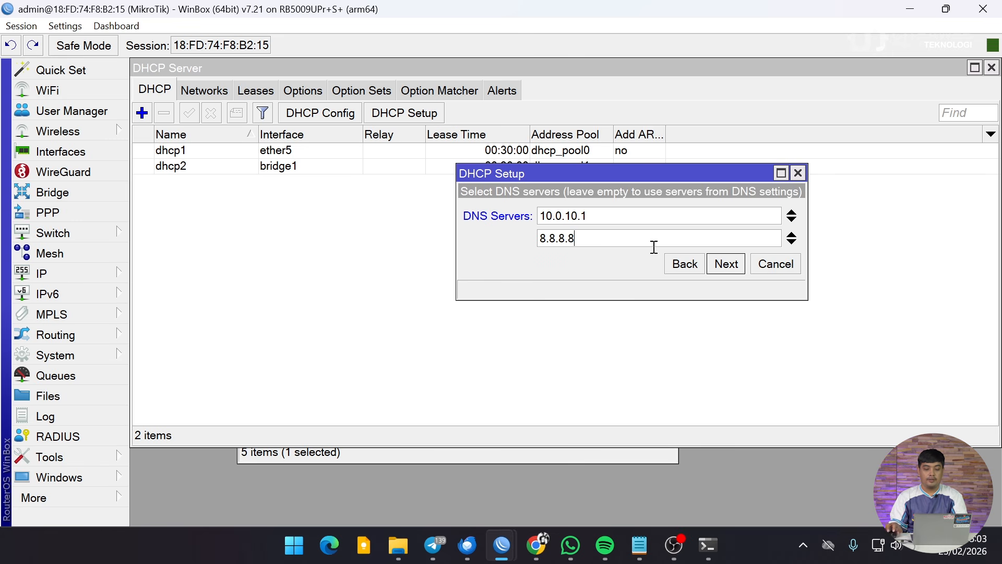
pyautogui.click(711, 269)
pyautogui.click(720, 265)
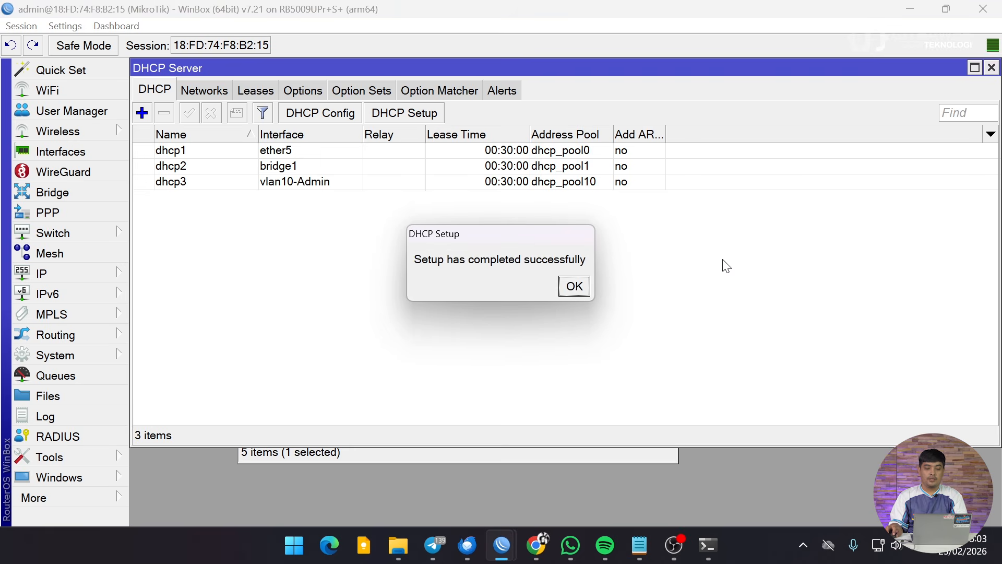
pyautogui.click(575, 287)
# Run DHCP Setup on vlan20-Teknisi with 10.0.20.0/24, gateway 10.0.20.1, range 10.0.20.2-10.0.20.254.
pyautogui.click(429, 115)
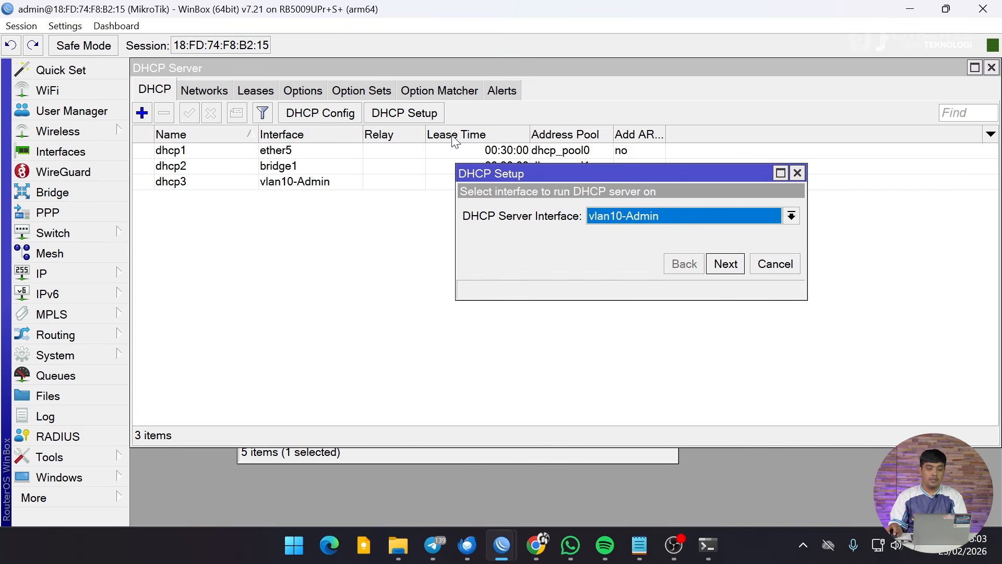
pyautogui.click(729, 221)
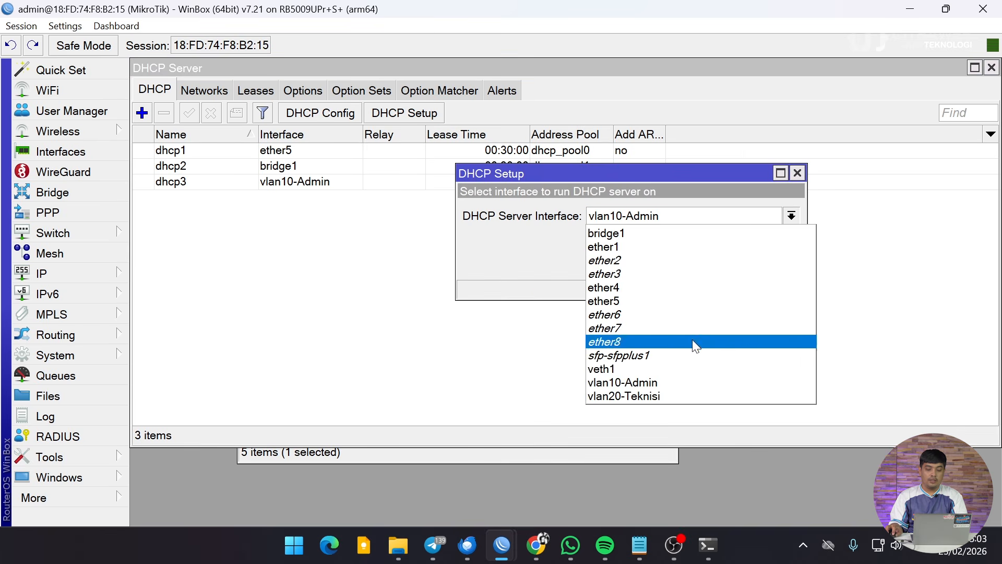
pyautogui.click(678, 392)
pyautogui.click(724, 264)
pyautogui.click(725, 264)
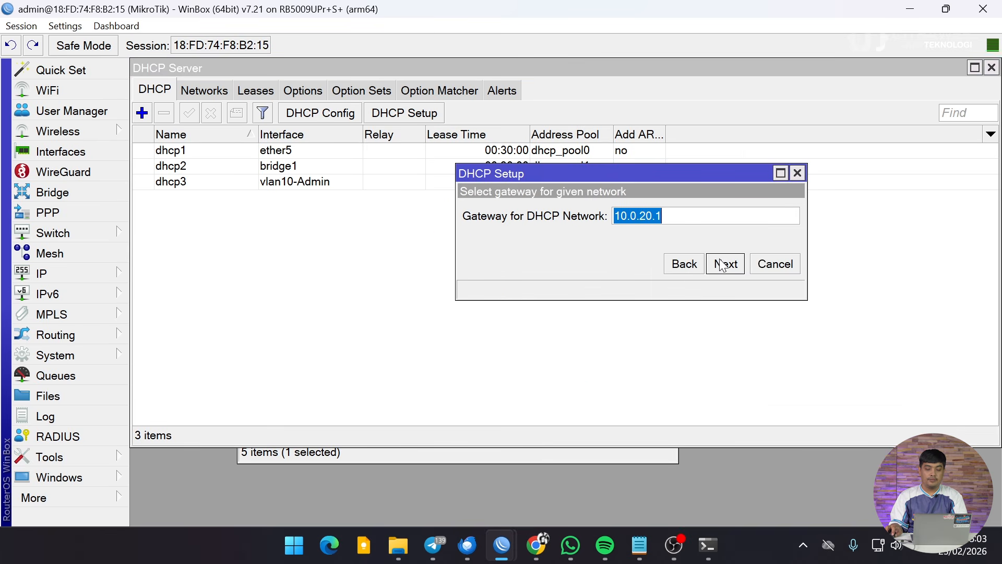
pyautogui.click(723, 264)
pyautogui.click(723, 265)
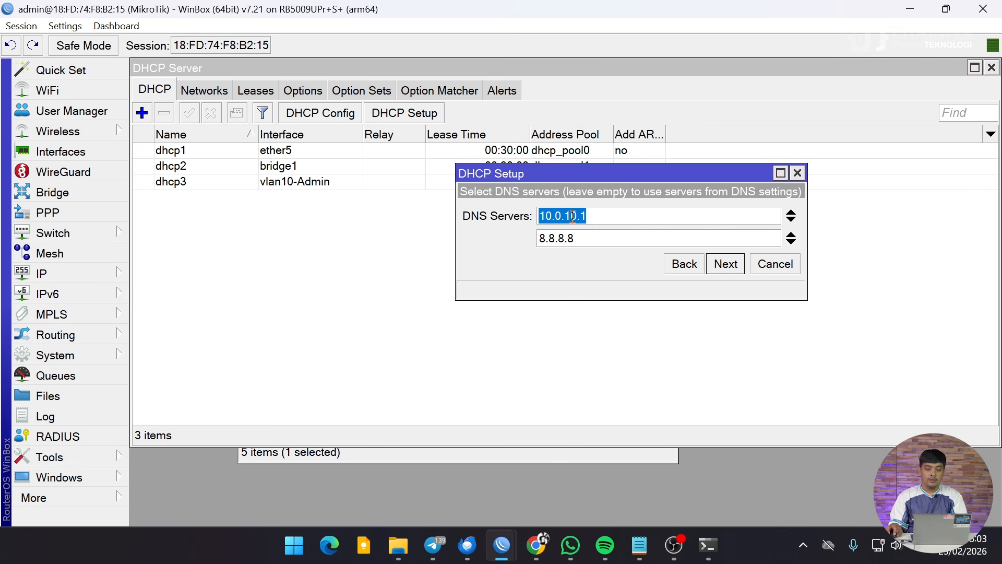
# Set DNS servers 10.0.20.1 and 8.8.8.8, finish, and check the new dhcp4 server.
pyautogui.click(572, 217)
pyautogui.press('BackSpace')
pyautogui.write('2')
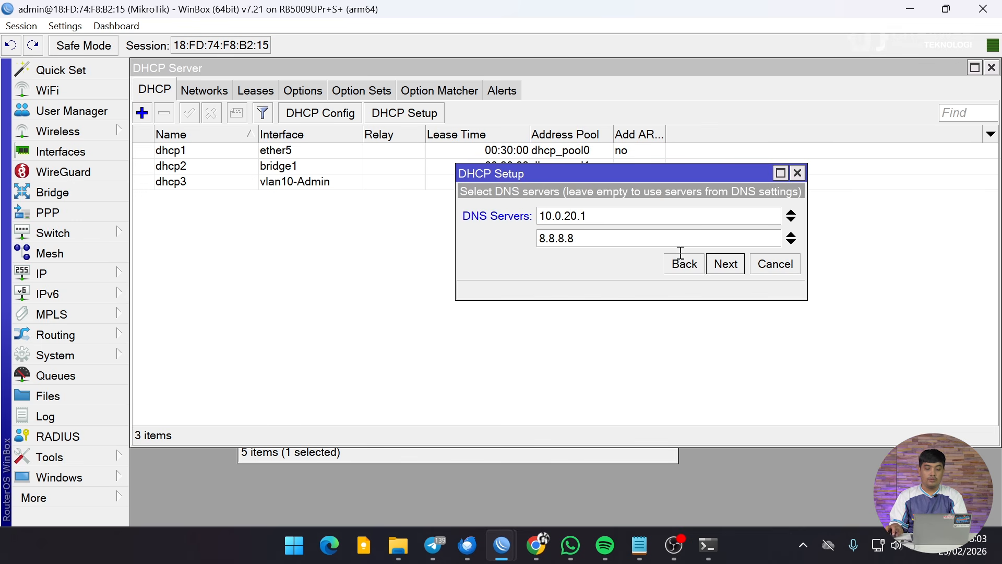
pyautogui.click(725, 264)
pyautogui.click(724, 264)
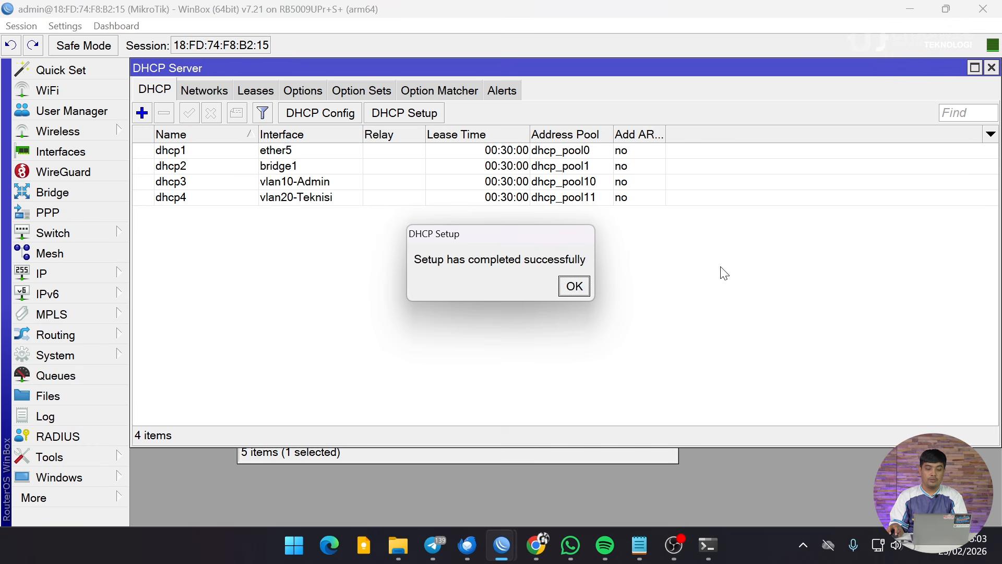
pyautogui.click(572, 287)
pyautogui.click(301, 186)
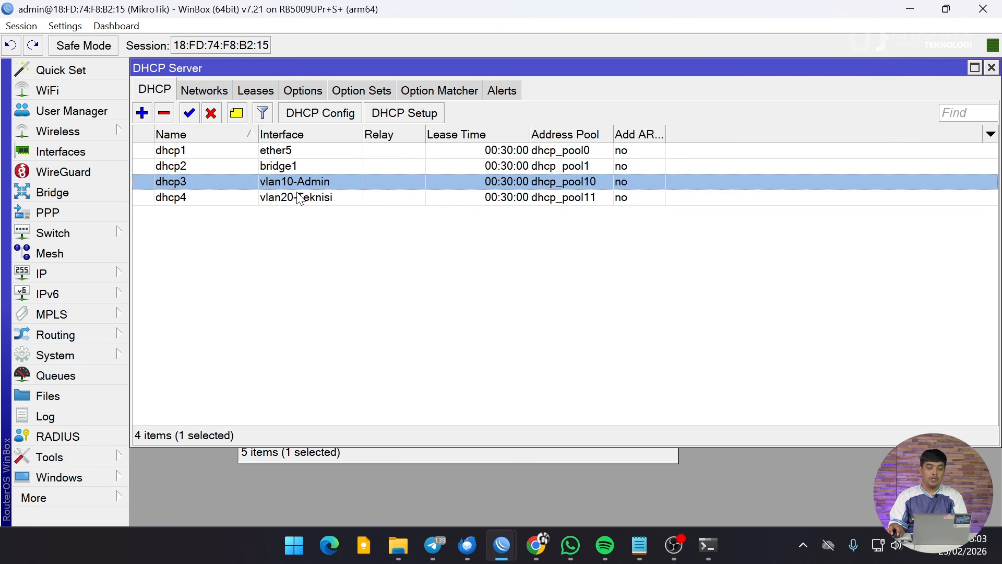
pyautogui.click(299, 198)
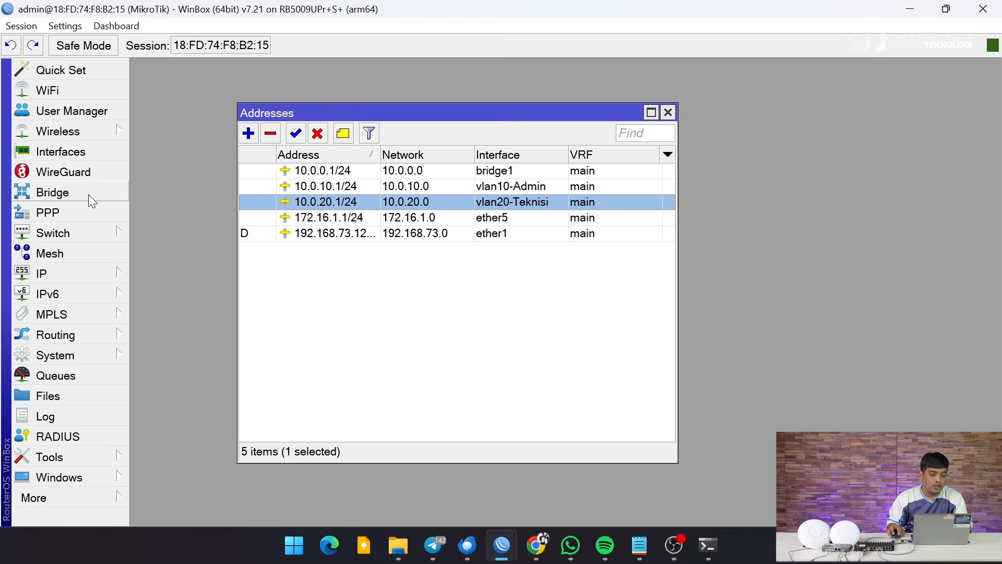
# Open veth1's settings from Interfaces and copy its address 10.0.0.2.
pyautogui.click(78, 156)
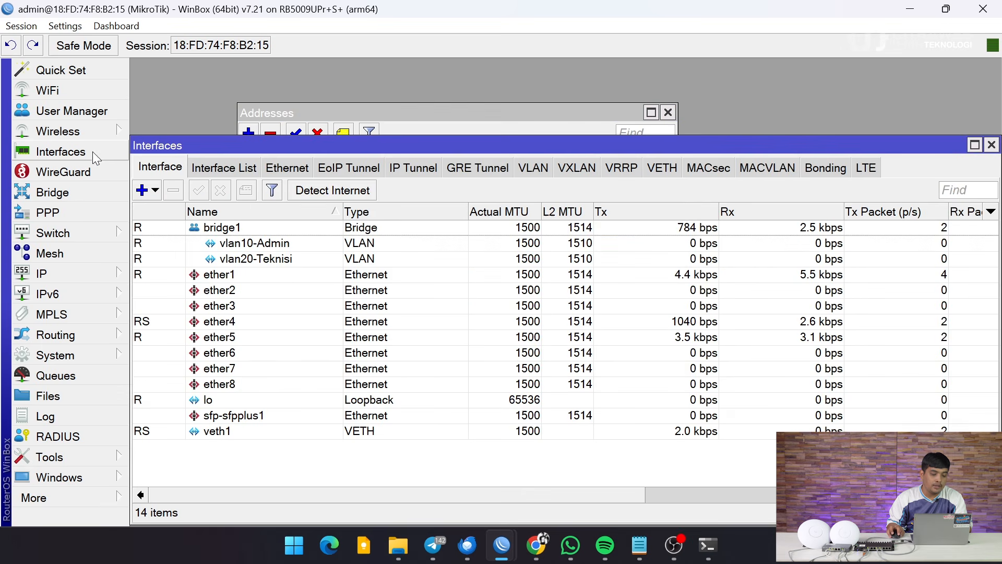
pyautogui.doubleClick(236, 433)
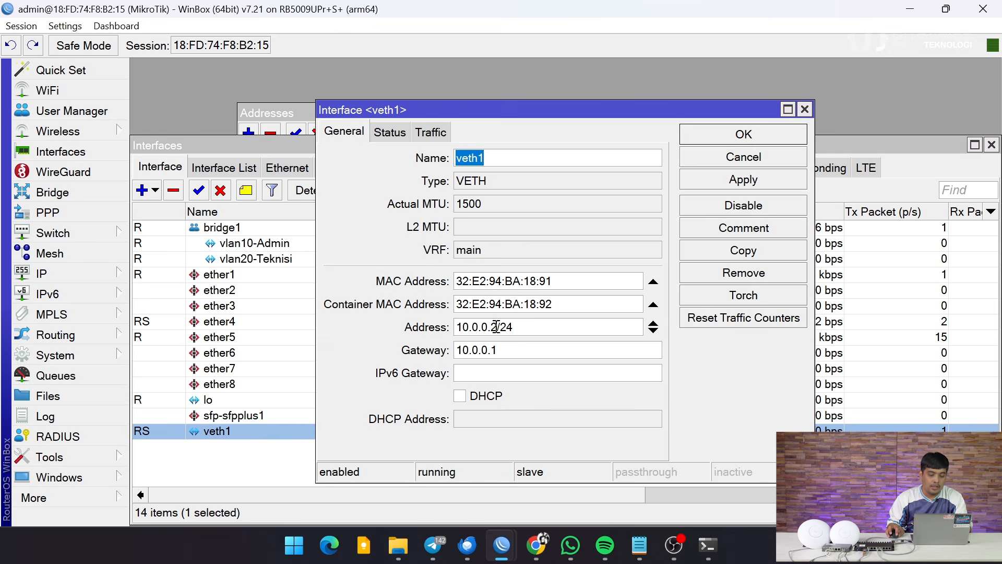
pyautogui.moveTo(496, 327); pyautogui.dragTo(460, 328)
pyautogui.rightClick(464, 327)
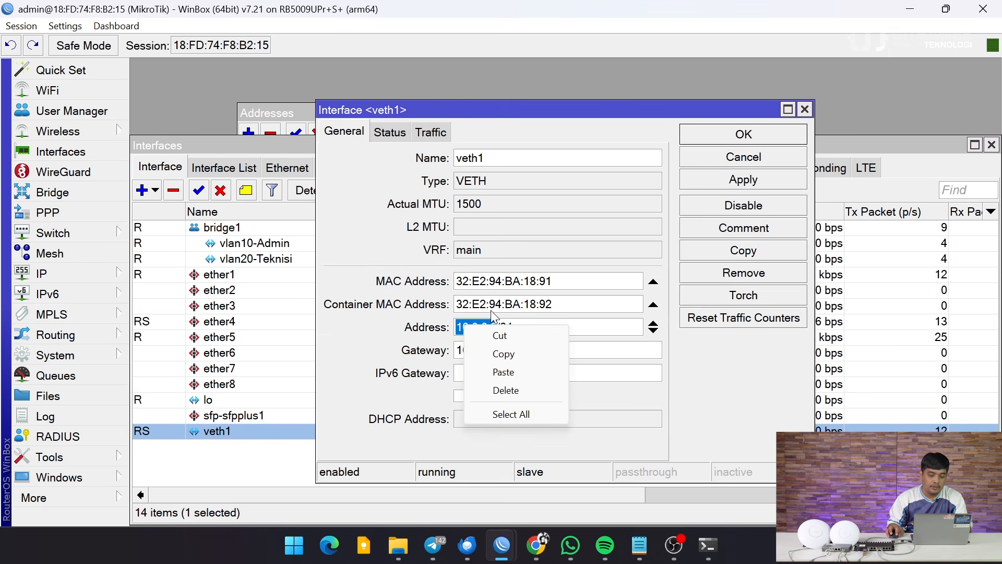
pyautogui.click(504, 354)
pyautogui.click(805, 110)
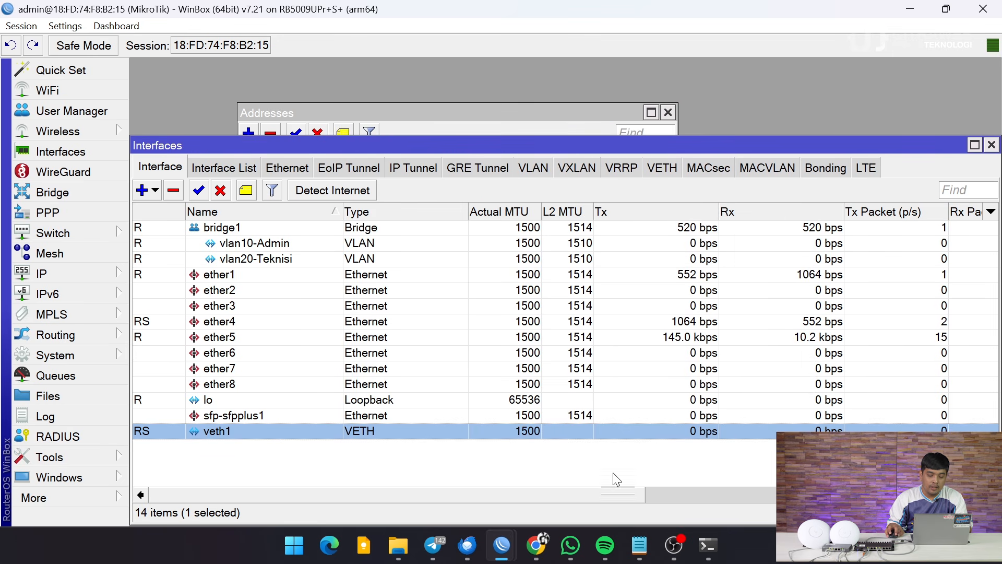
# In Chrome, go to the UniFi controller at 10.0.0.2:8443.
pyautogui.click(536, 548)
pyautogui.click(192, 51)
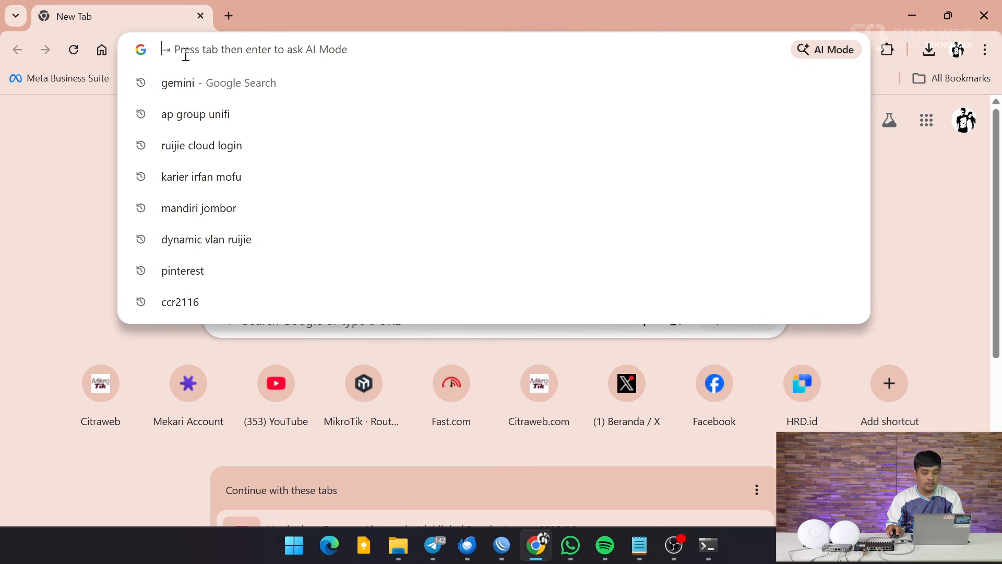
pyautogui.write('10.0.0.2')
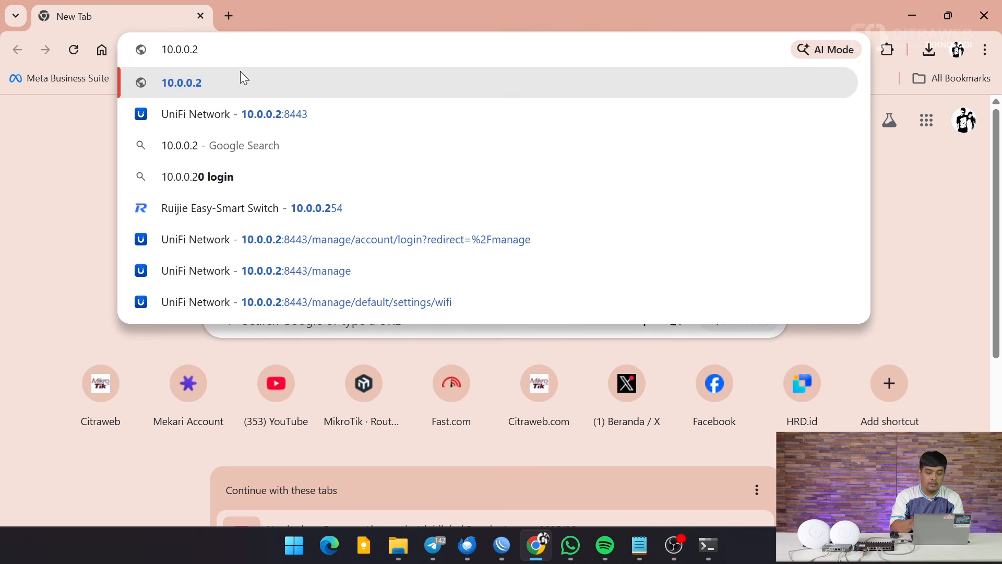
pyautogui.write(':')
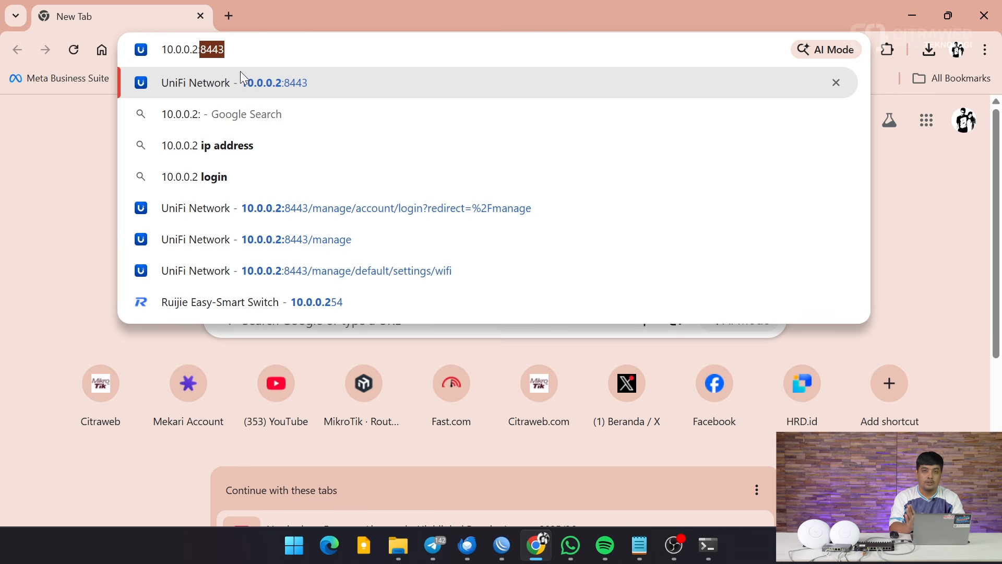
pyautogui.write('8443')
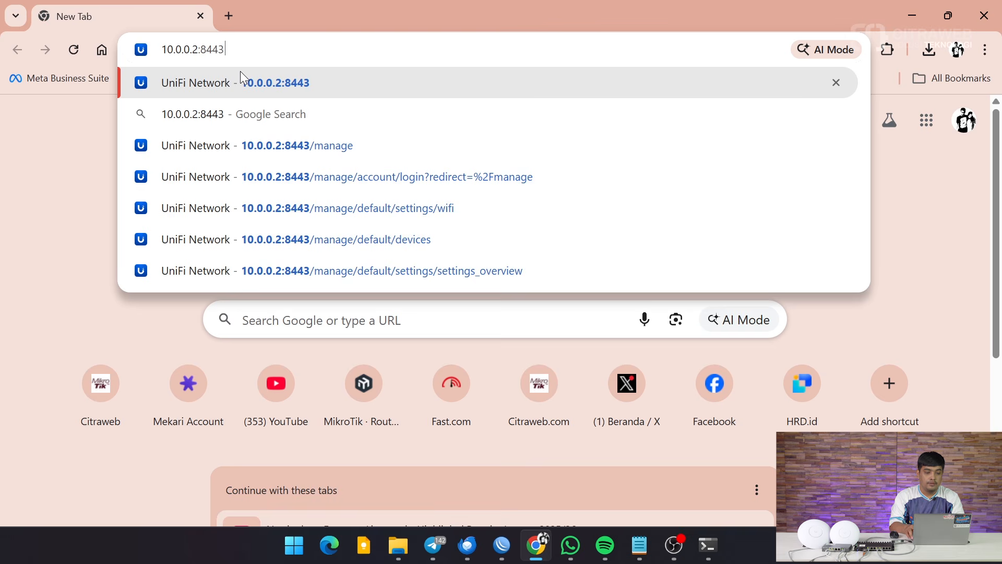
pyautogui.press('Return')
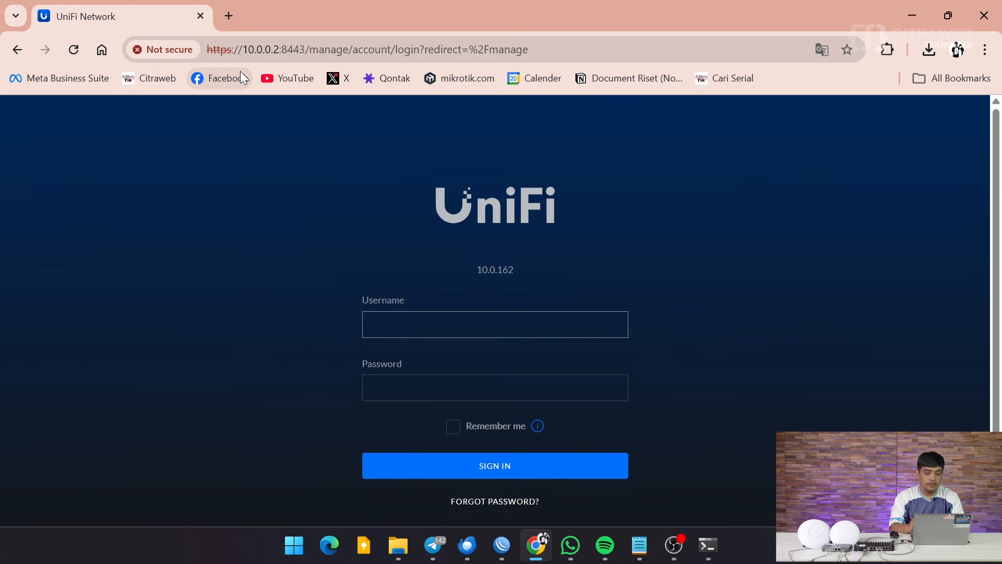
# Log in to UniFi Network with the saved username and the account password.
pyautogui.click(446, 320)
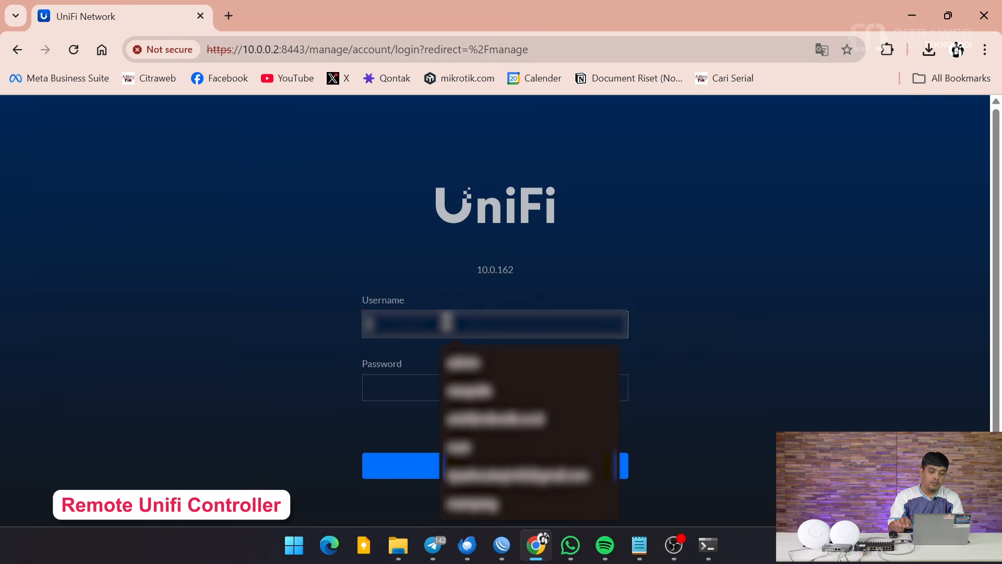
pyautogui.click(489, 430)
pyautogui.click(447, 394)
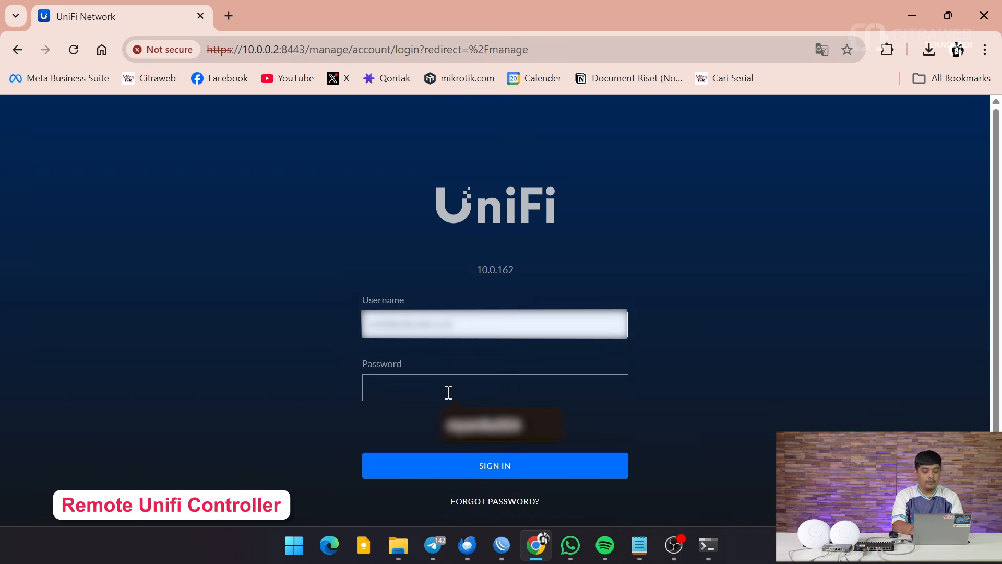
pyautogui.write('********')
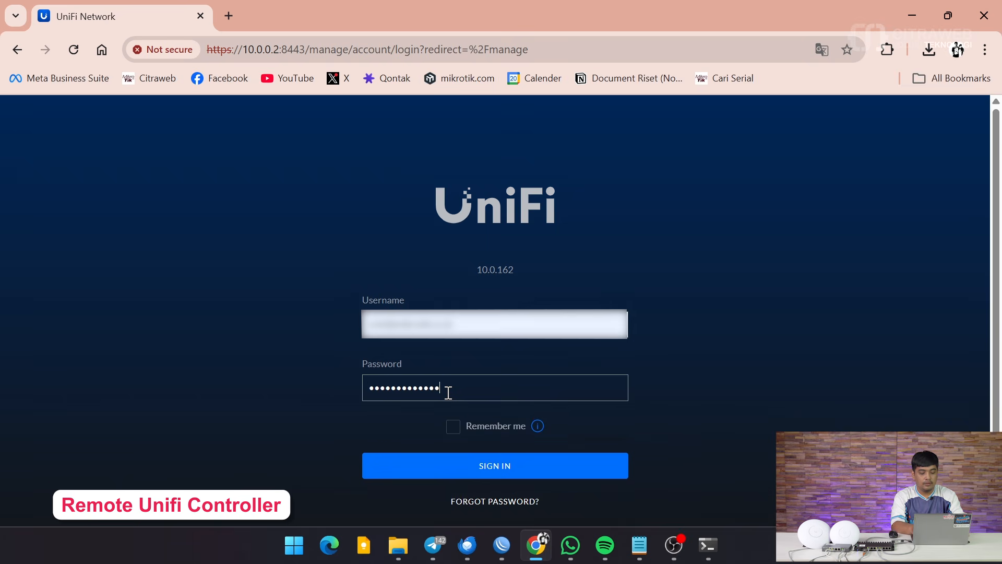
pyautogui.click(482, 464)
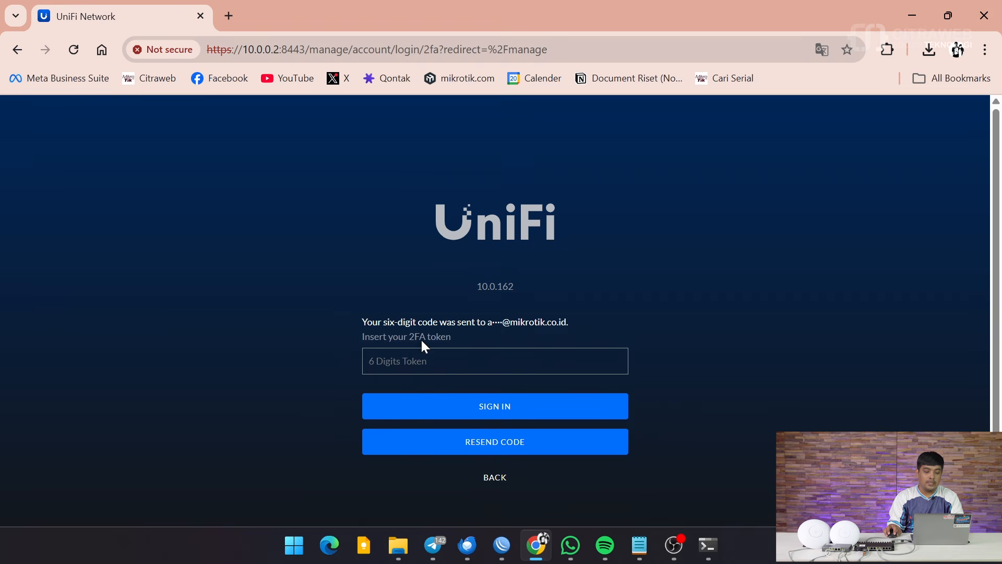
pyautogui.moveTo(490, 317); pyautogui.dragTo(573, 321)
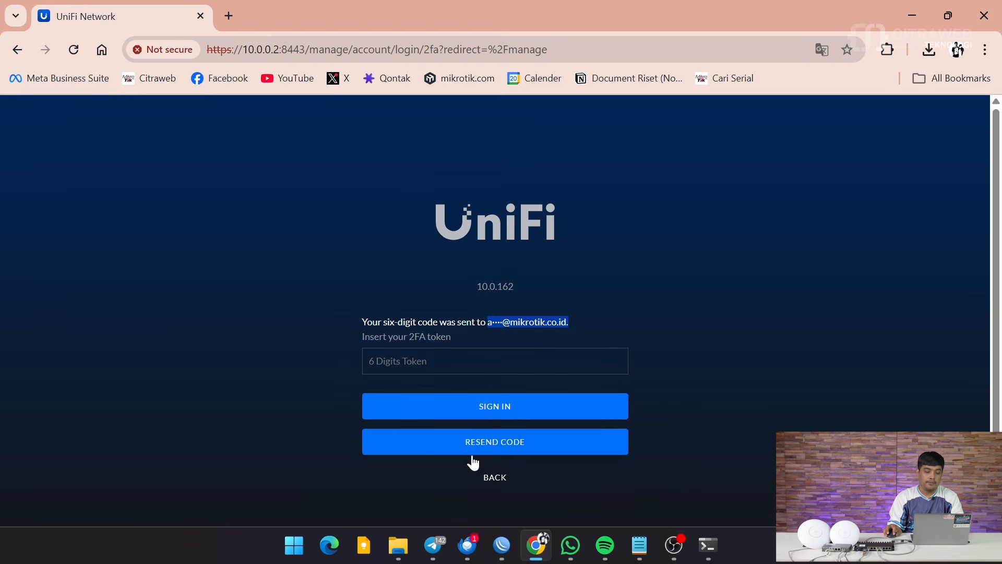
# Open the newest MFA Login Authentication e-mail in Thunderbird, select its verification code, and minimize Thunderbird.
pyautogui.click(468, 546)
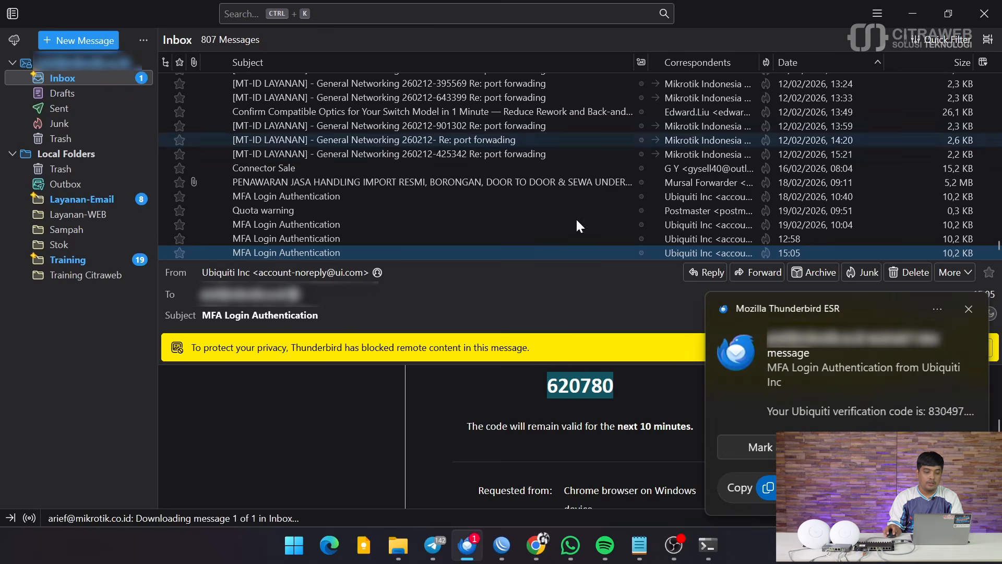
pyautogui.click(969, 309)
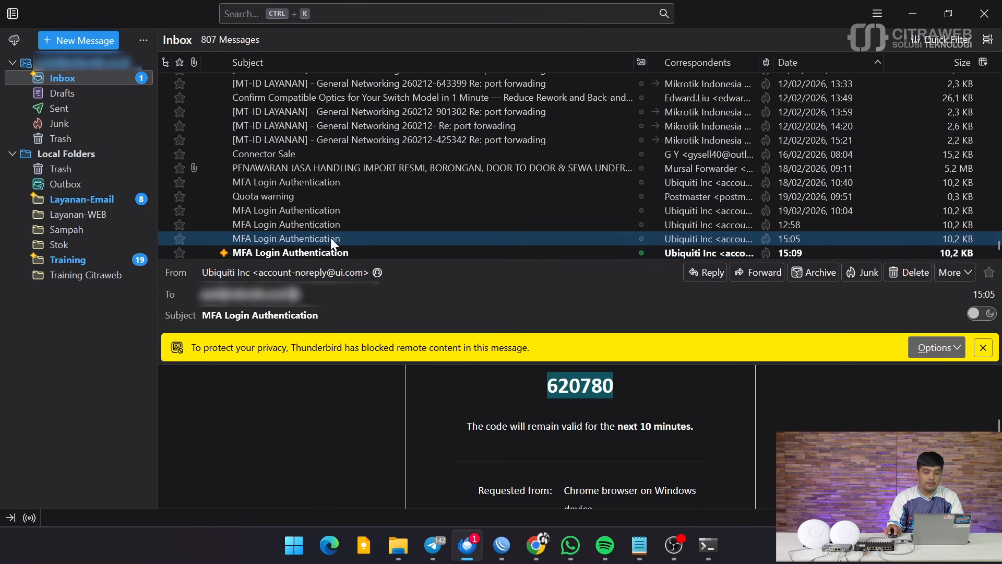
pyautogui.click(327, 252)
pyautogui.scroll(-5, 538, 449)
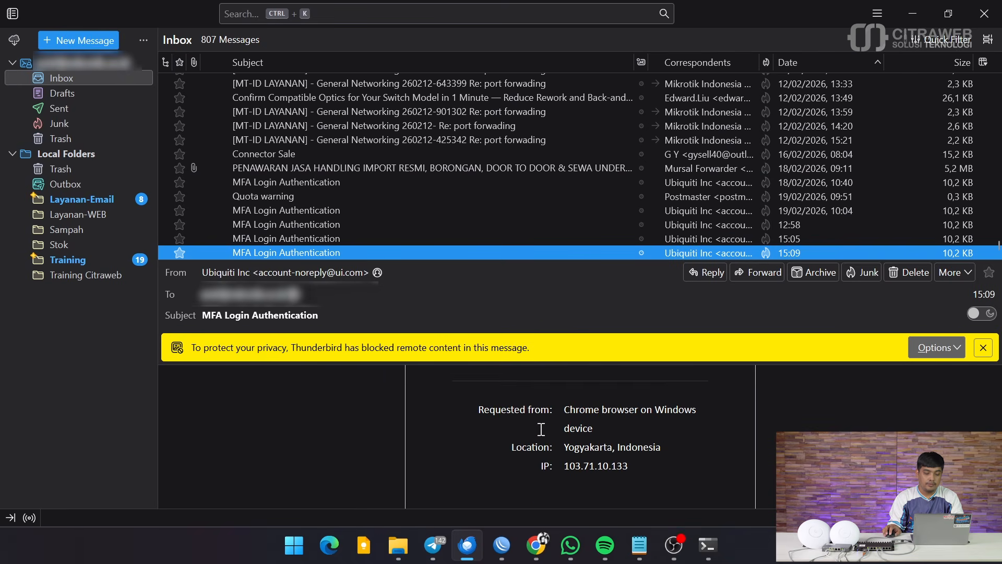
pyautogui.scroll(2, 589, 391)
pyautogui.doubleClick(601, 385)
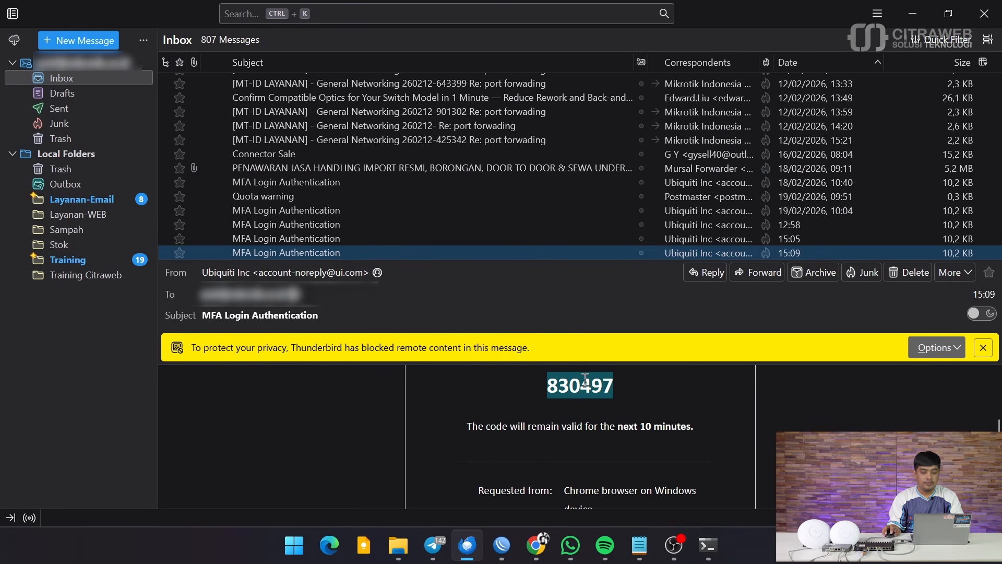
pyautogui.click(910, 8)
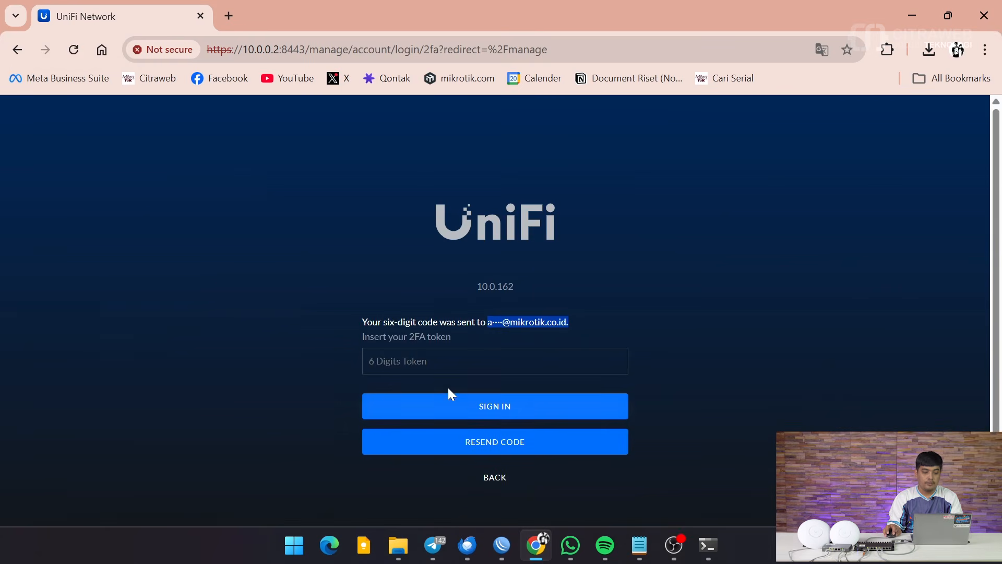
# Paste the verification code into the 6-digit token field and finish signing in to UniFi Network.
pyautogui.click(447, 358)
pyautogui.hotkey('ctrl', 'v')
pyautogui.click(460, 406)
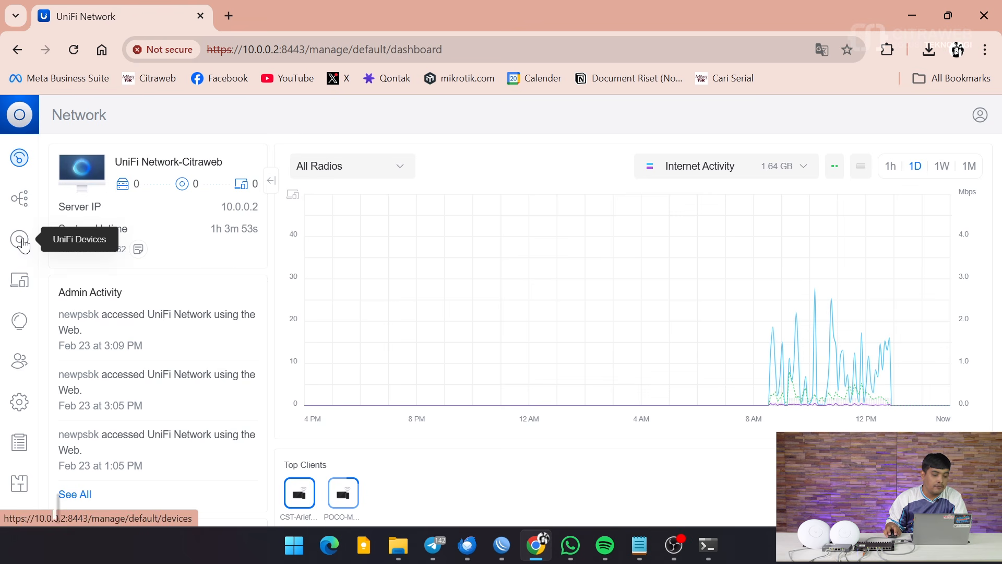
# On the Devices page, adopt the U6 Pro and U7 Lite access points and review U7 Lite's details.
pyautogui.click(21, 240)
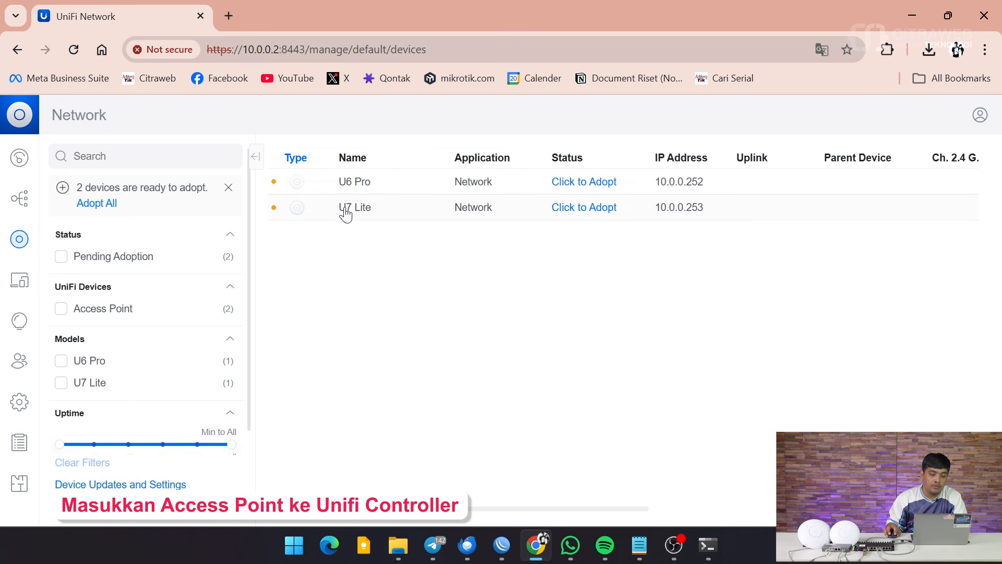
pyautogui.click(582, 183)
pyautogui.click(585, 207)
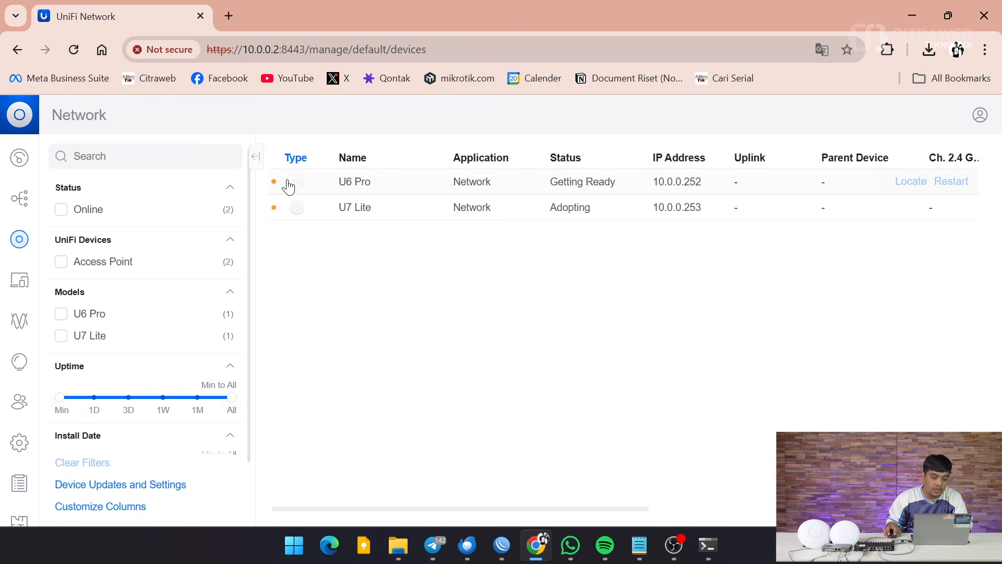
pyautogui.moveTo(278, 191)
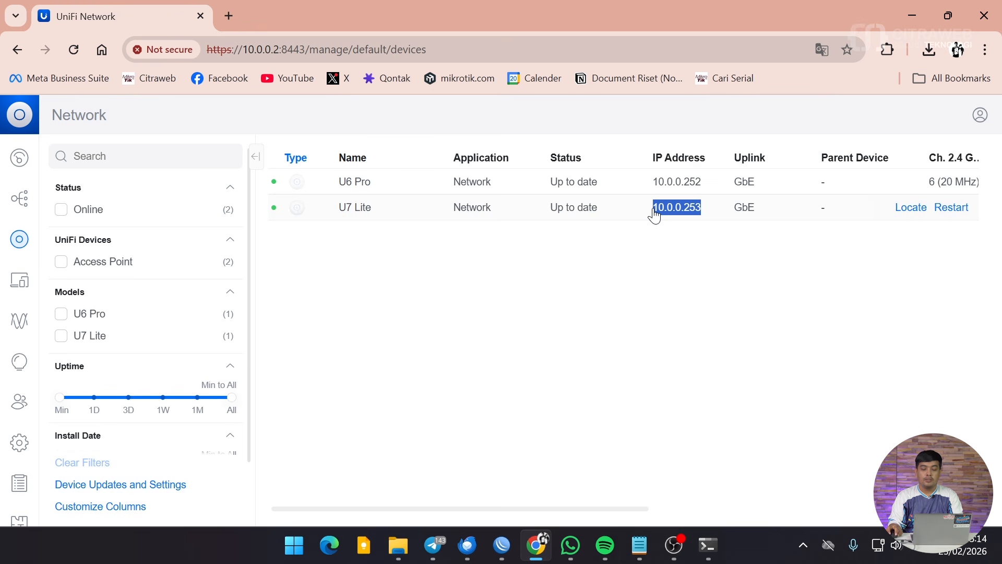
pyautogui.click(653, 214)
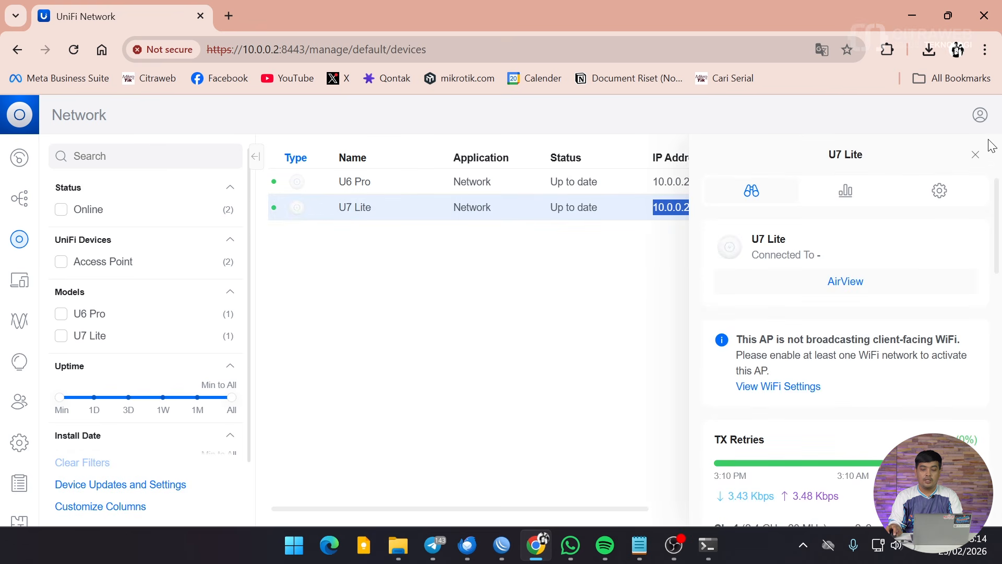
pyautogui.click(974, 154)
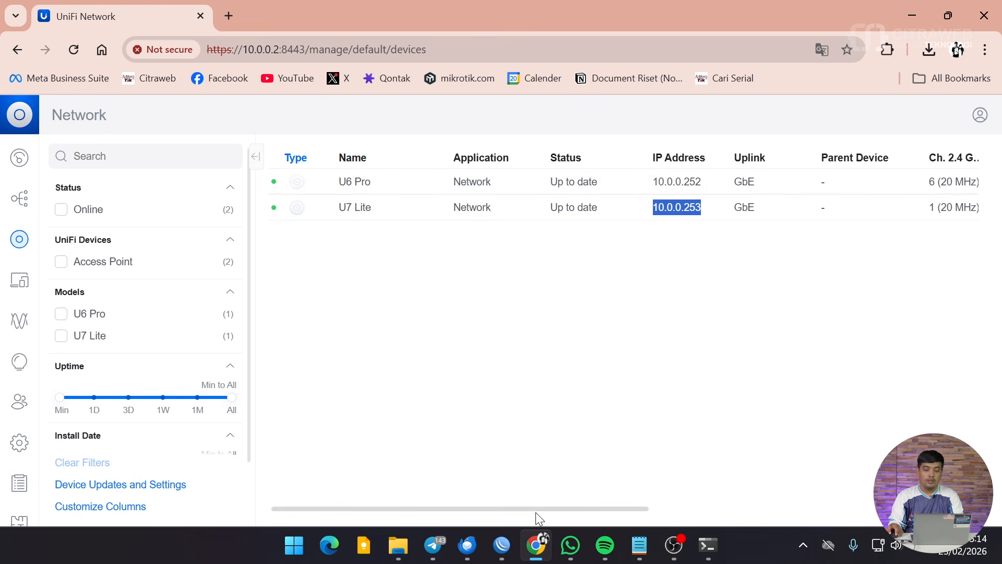
# In WinBox, close the Interfaces list and check bridge1's address 10.0.0.1/24.
pyautogui.moveTo(501, 545)
pyautogui.click(586, 456)
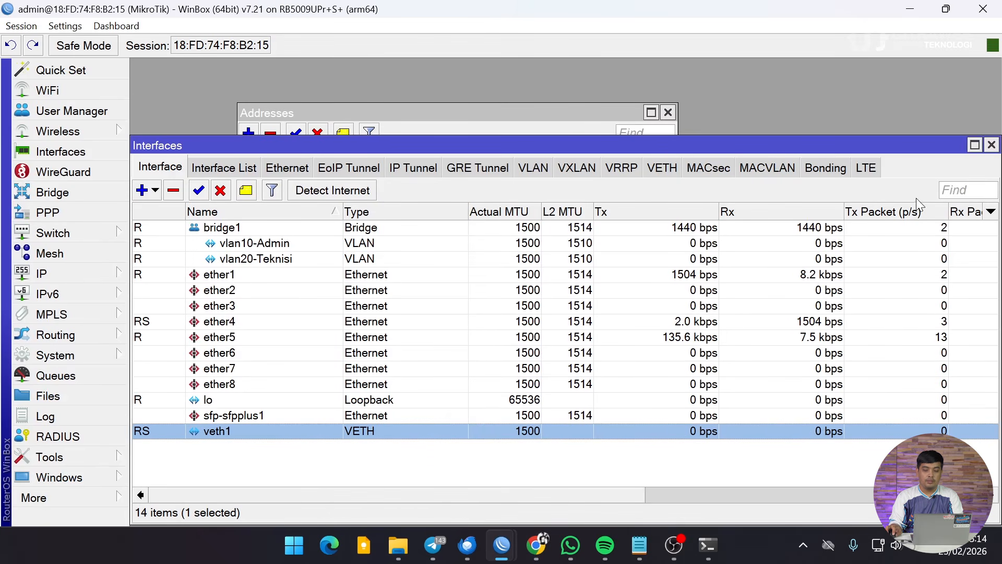
pyautogui.click(991, 144)
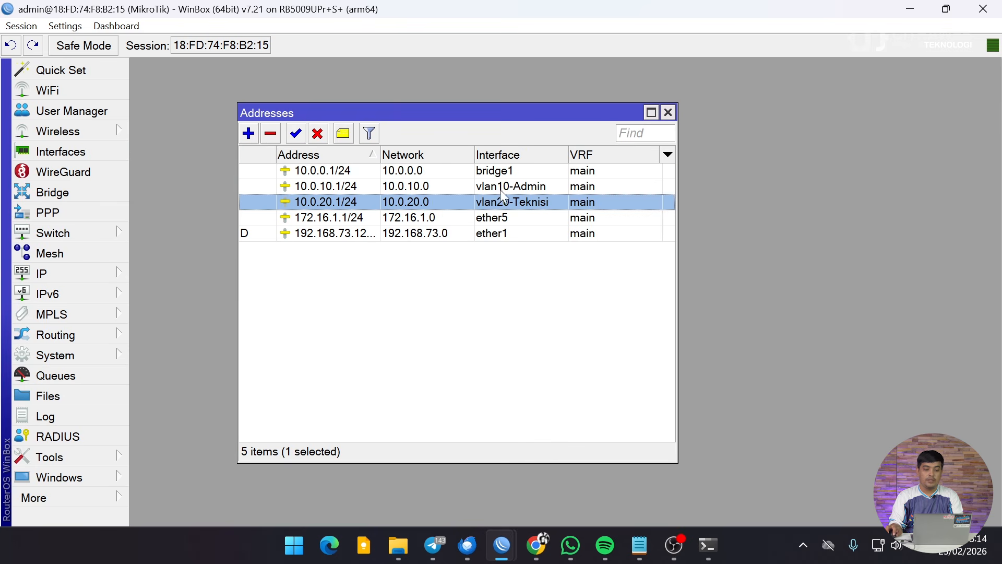
pyautogui.click(480, 171)
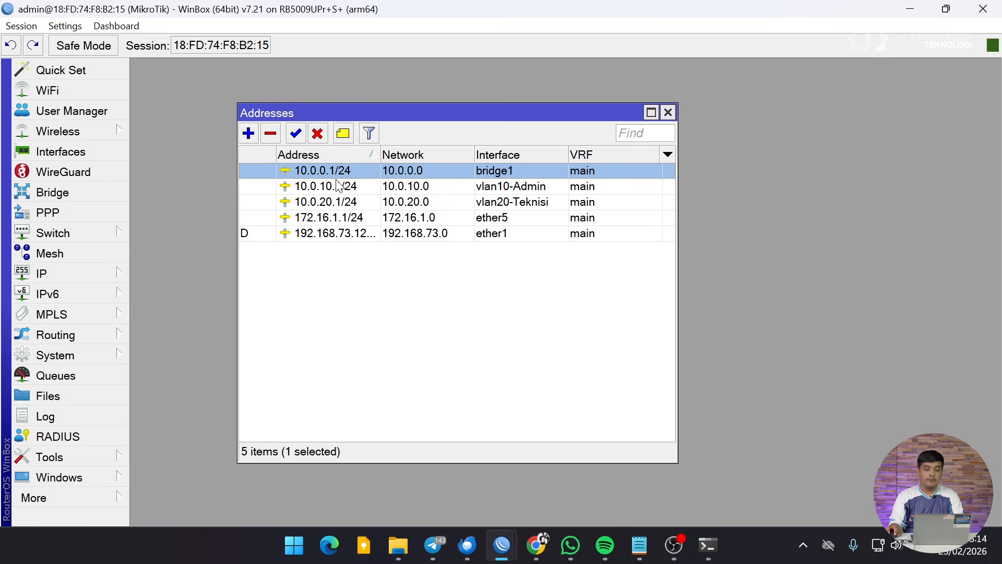
# Confirm DHCP server dhcp2 serves bridge1, close the list, and return to UniFi Network.
pyautogui.moveTo(343, 178)
pyautogui.click(130, 265)
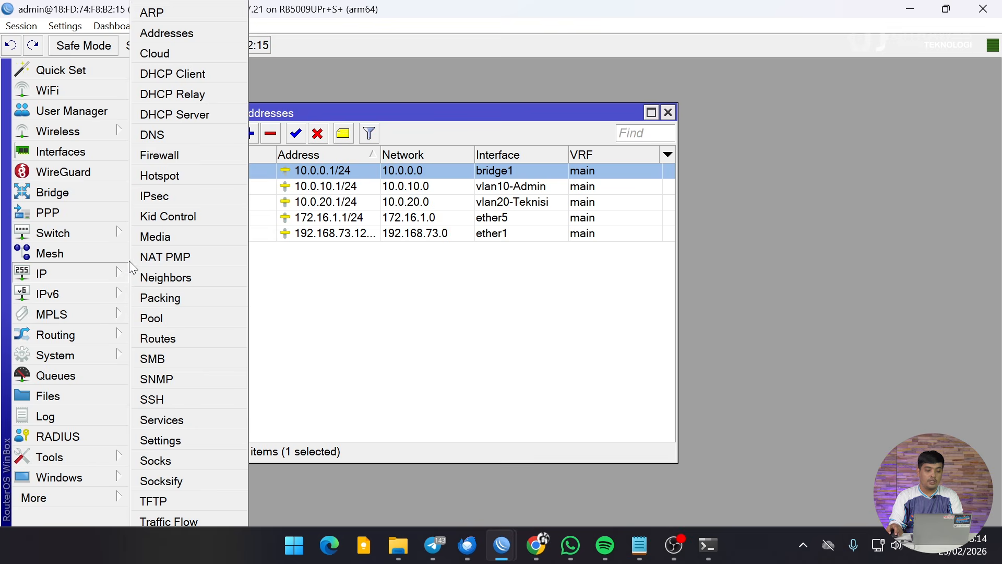
pyautogui.click(213, 114)
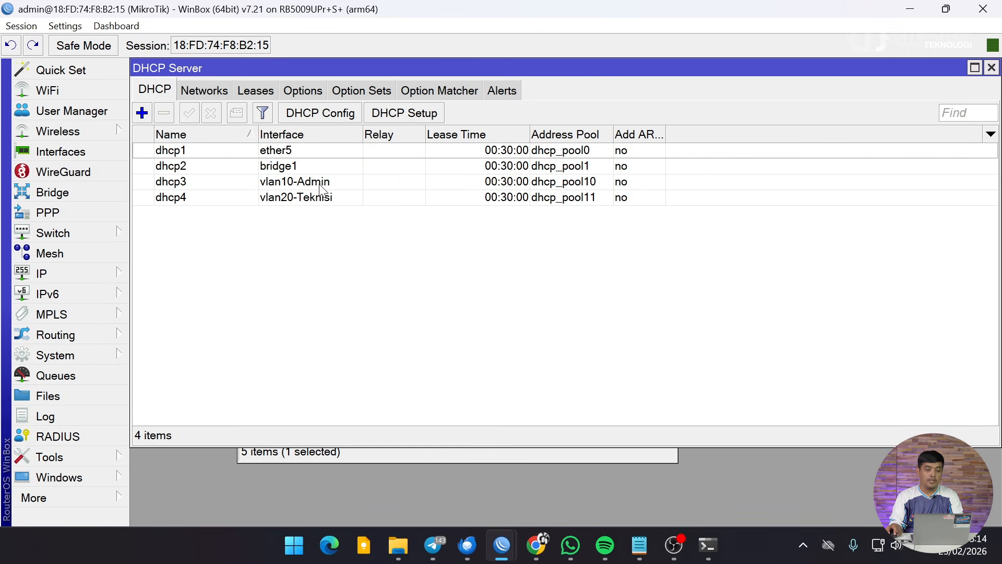
pyautogui.click(218, 165)
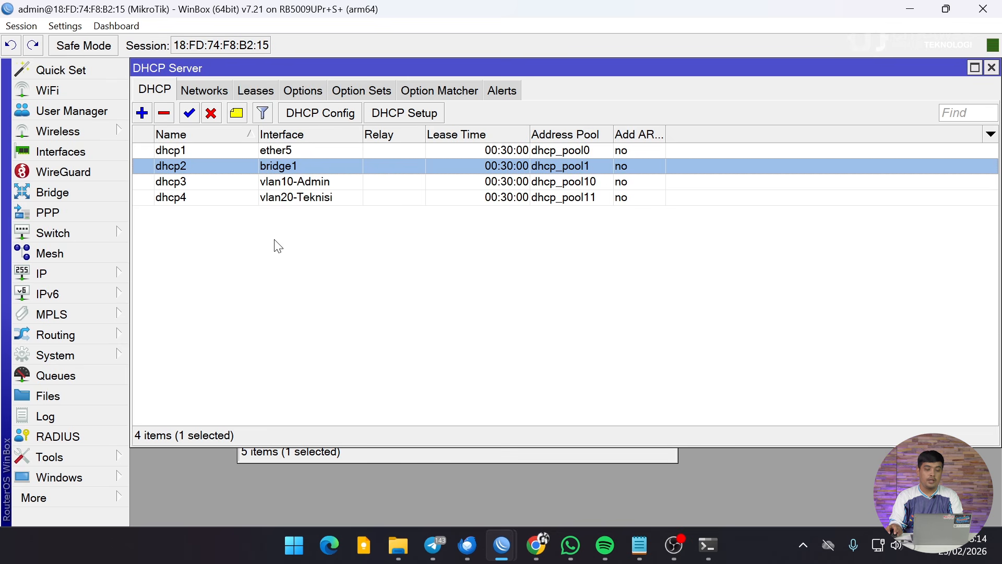
pyautogui.click(992, 68)
pyautogui.click(536, 545)
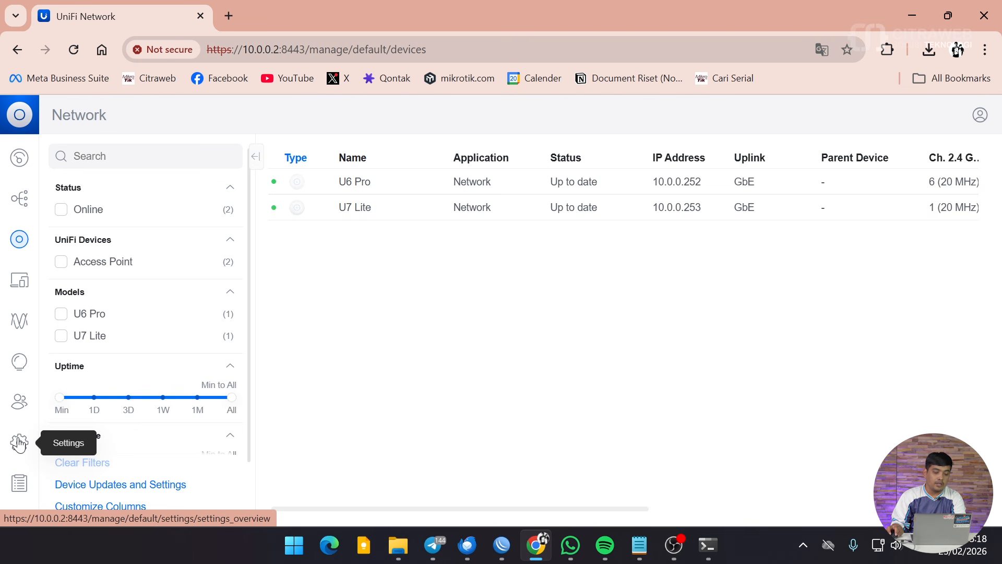
# Under Settings > WiFi, create a new network and enable RADIUS MAC Authentication with the Default profile.
pyautogui.click(19, 442)
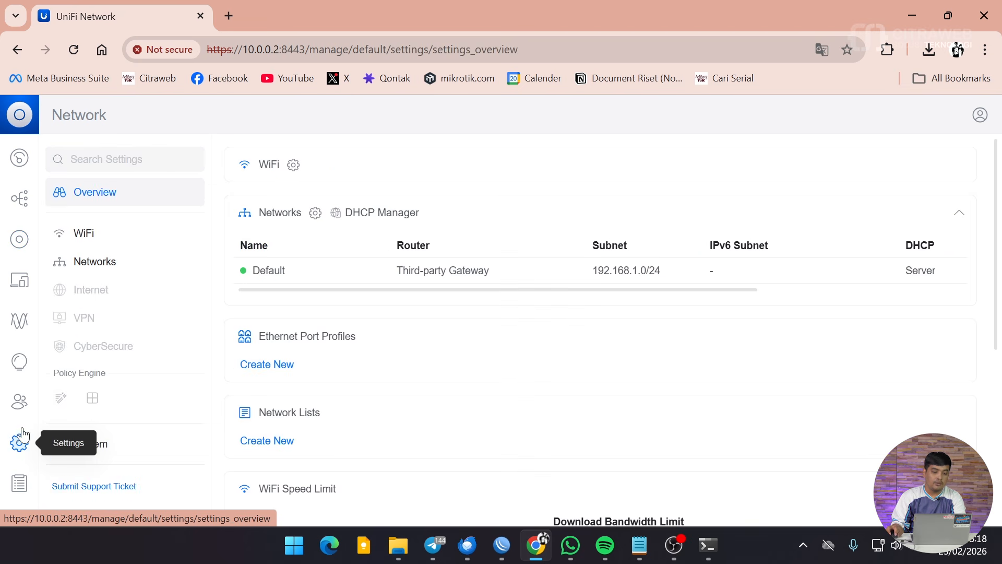
pyautogui.click(93, 234)
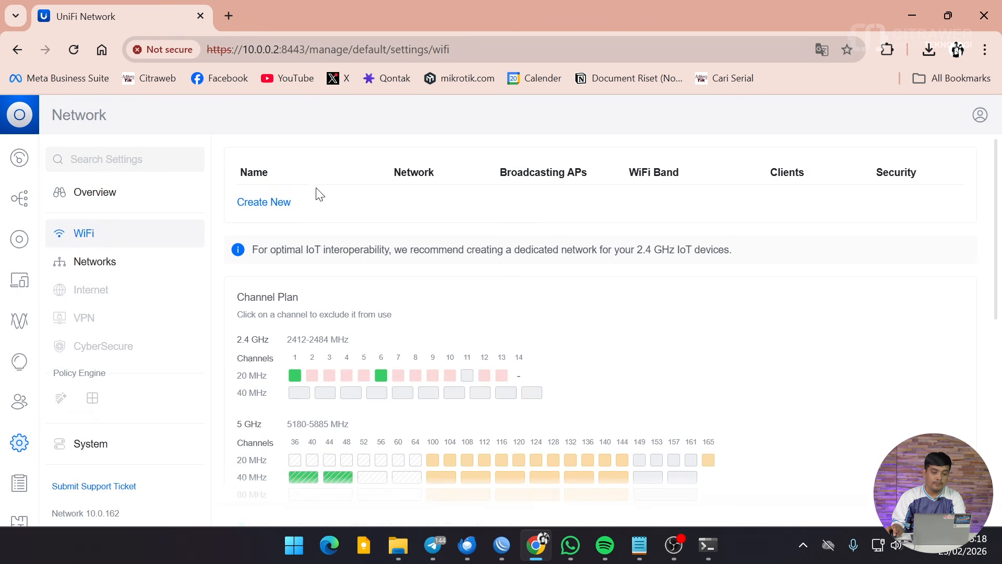
pyautogui.click(267, 203)
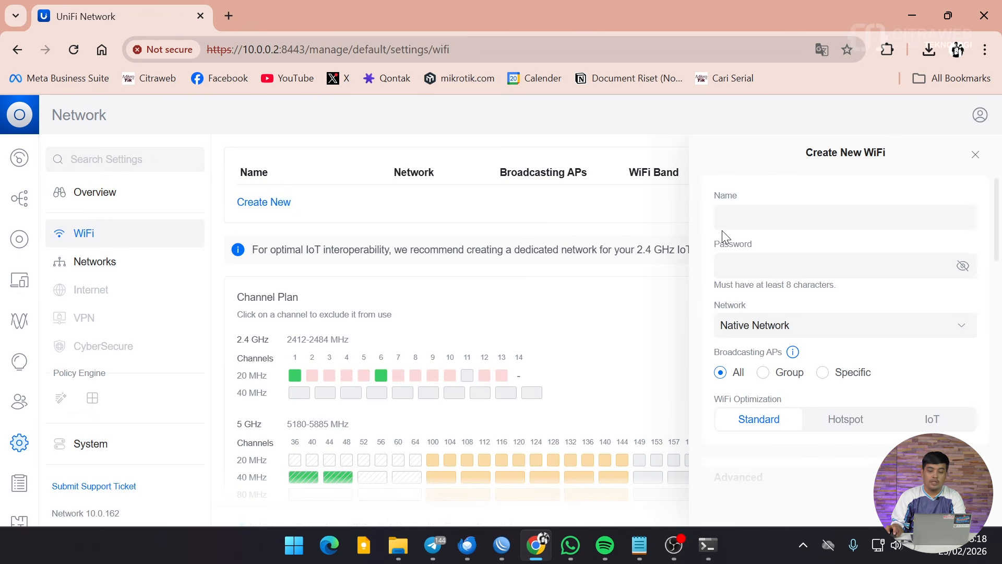
pyautogui.click(784, 218)
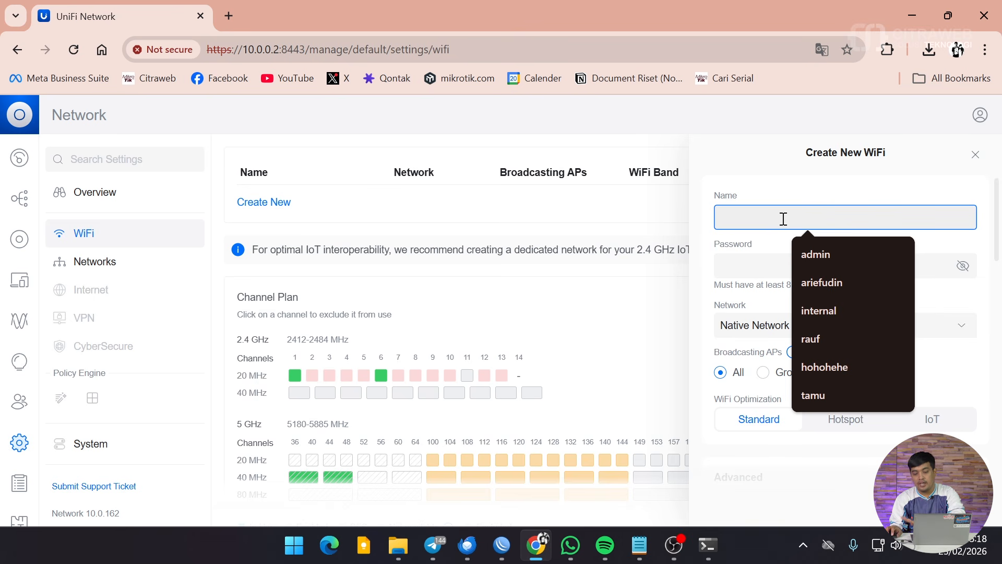
pyautogui.scroll(-10, 784, 218)
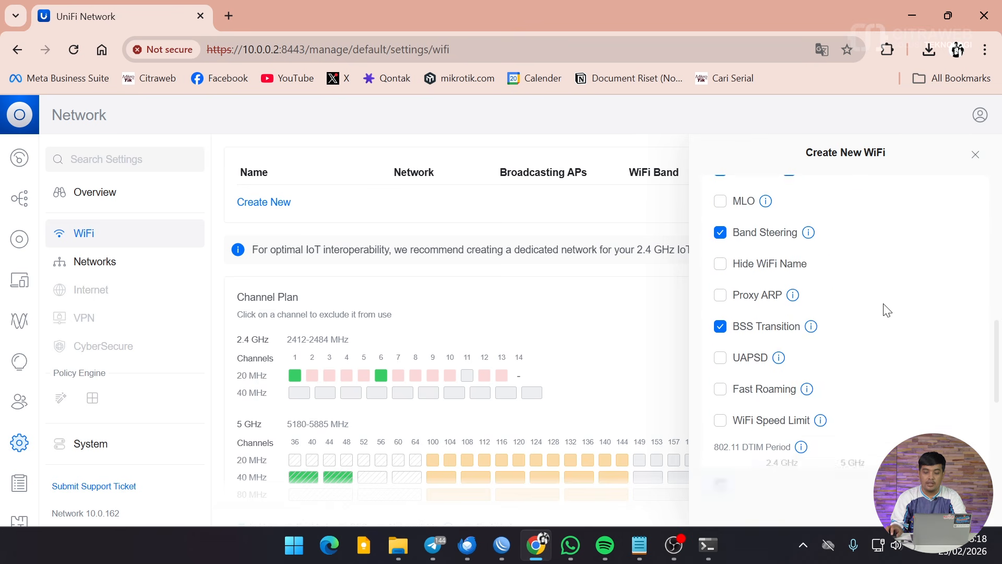
pyautogui.scroll(-7, 886, 309)
pyautogui.scroll(3, 881, 306)
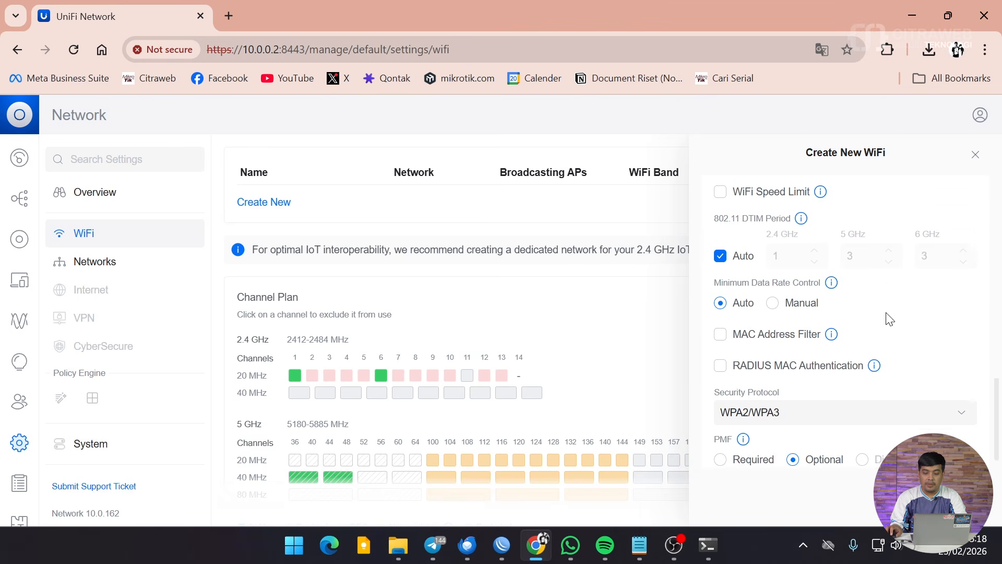
pyautogui.scroll(-1, 890, 318)
pyautogui.click(743, 294)
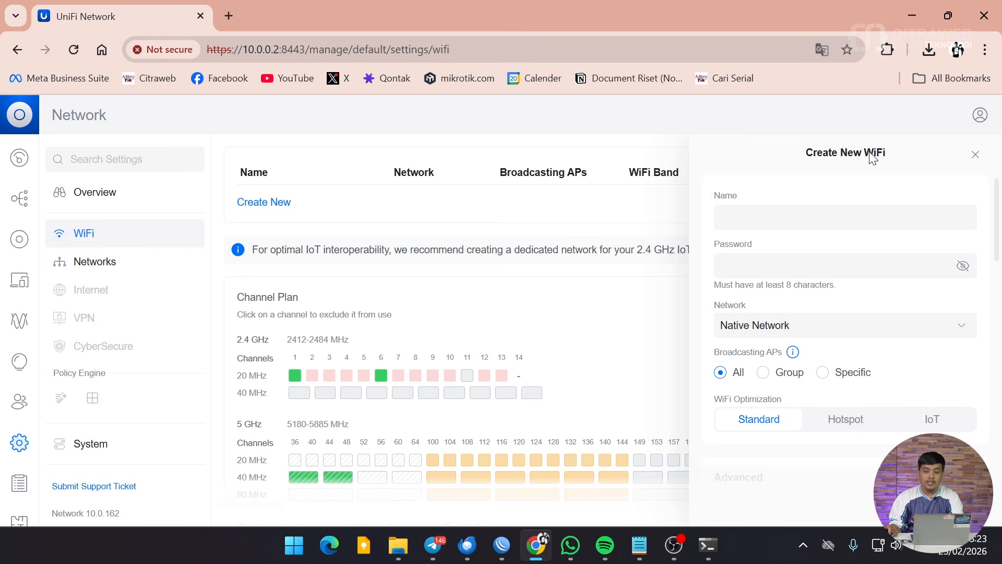
# Discard the unfinished WiFi form and locate the RADIUS section in Settings Overview.
pyautogui.click(976, 154)
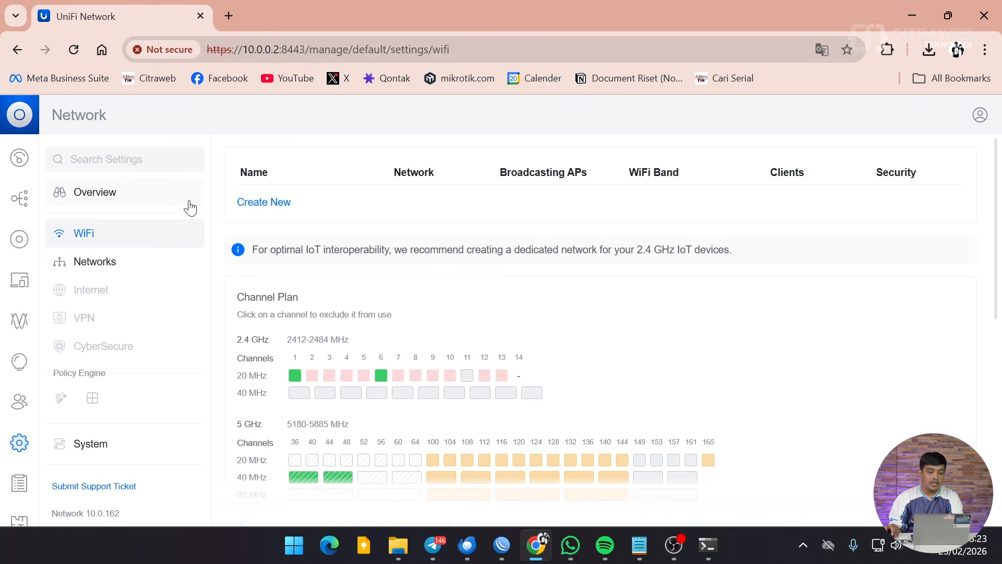
pyautogui.click(112, 203)
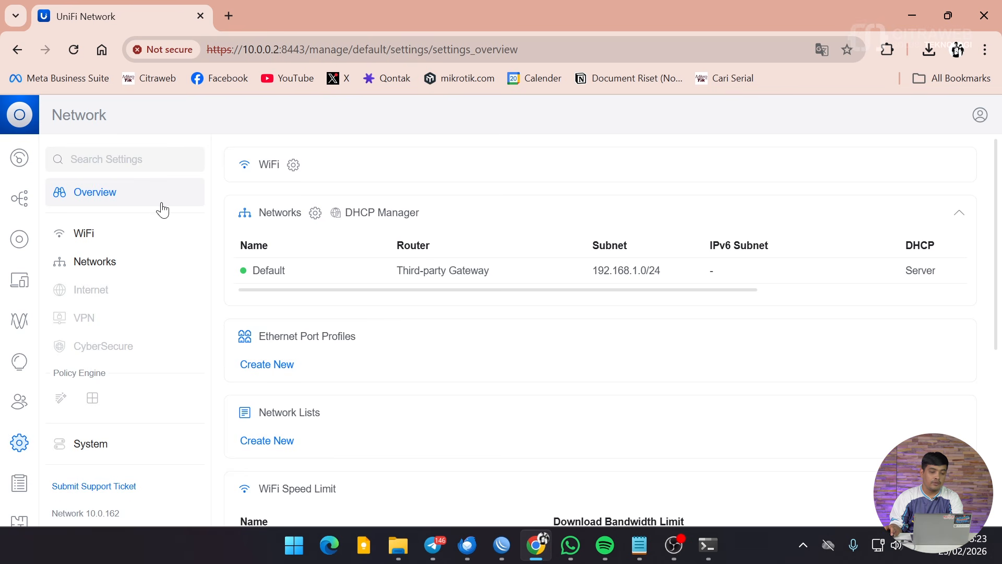
pyautogui.scroll(-5, 347, 334)
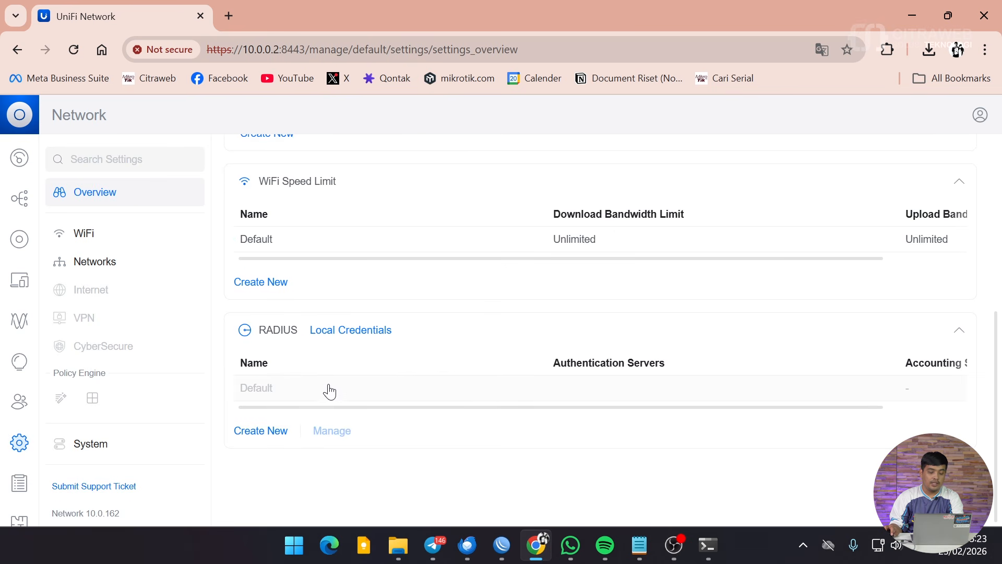
pyautogui.scroll(5, 284, 365)
pyautogui.scroll(-5, 297, 392)
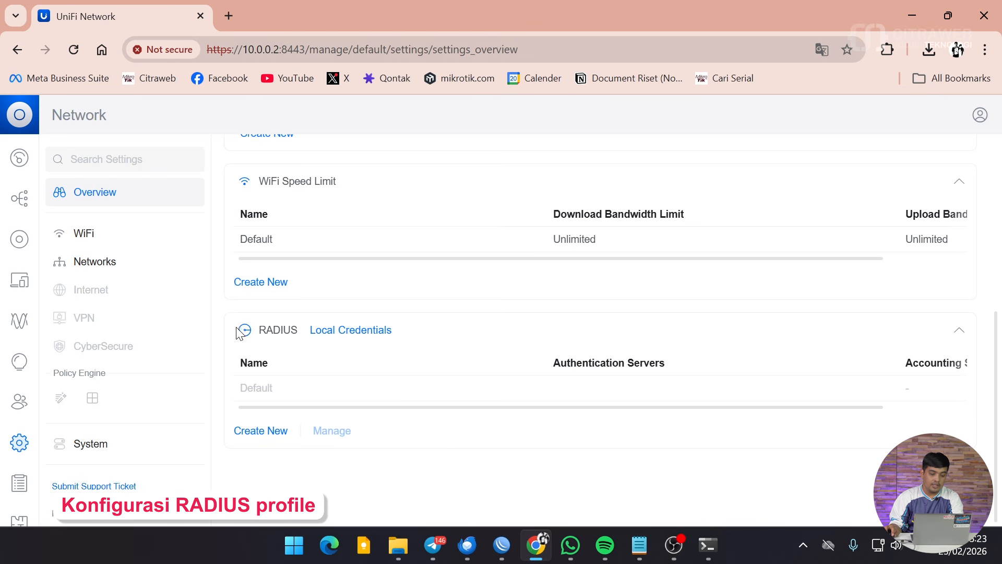
pyautogui.moveTo(241, 334); pyautogui.dragTo(308, 332)
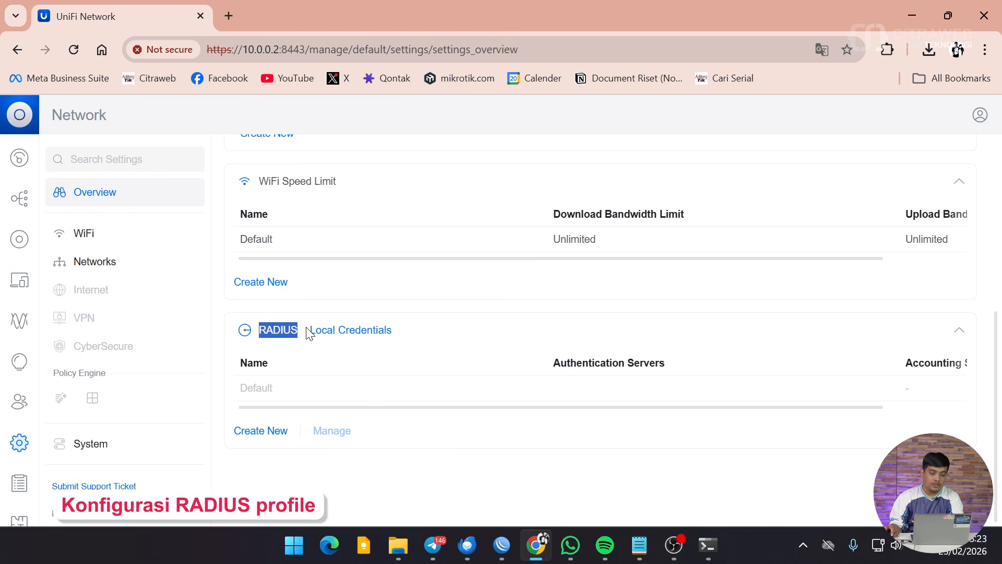
# Create a RADIUS profile named Radius-Citraweb with wireless VLAN support and server address 10.0.0.1.
pyautogui.click(263, 432)
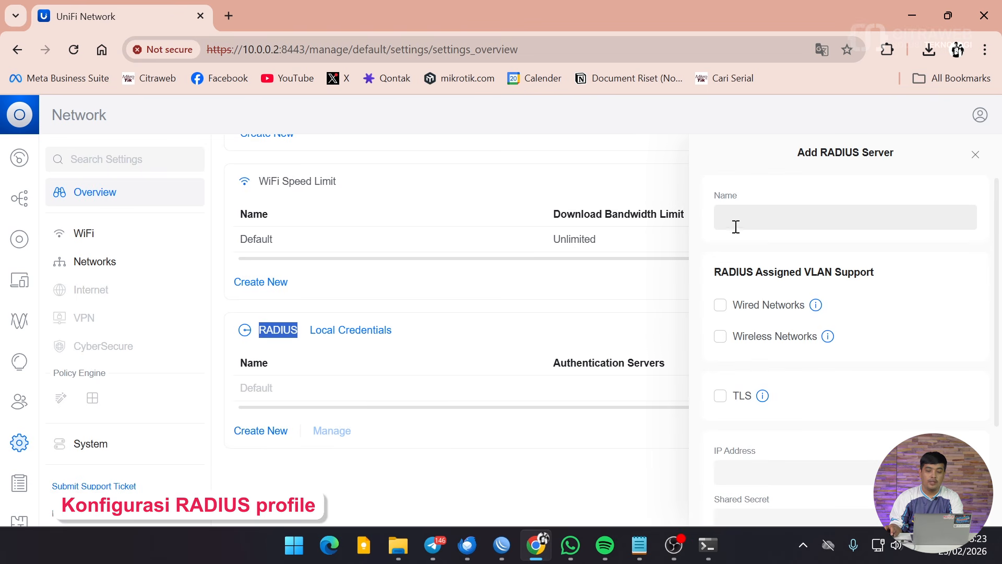
pyautogui.click(839, 228)
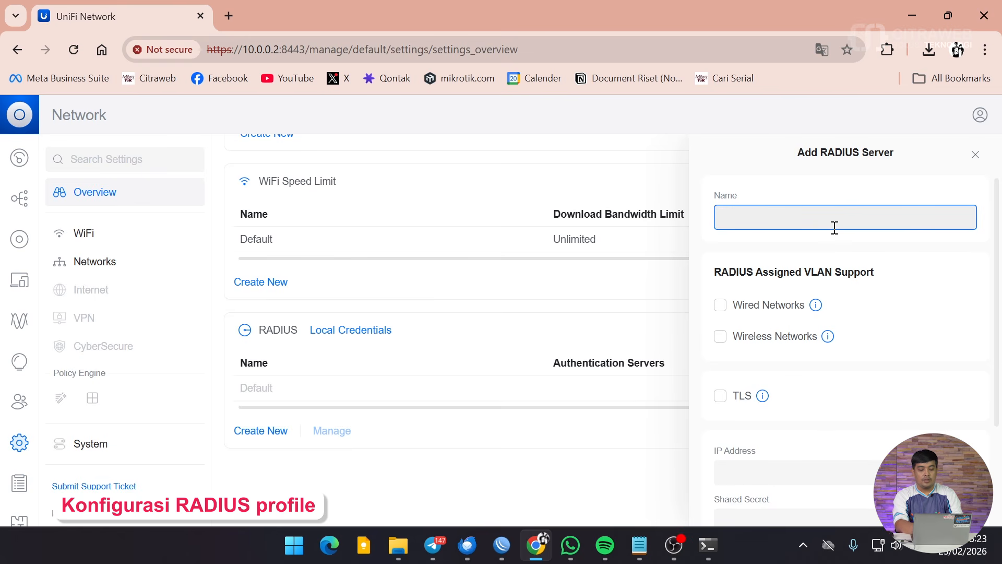
pyautogui.write('Radius-Citraweb')
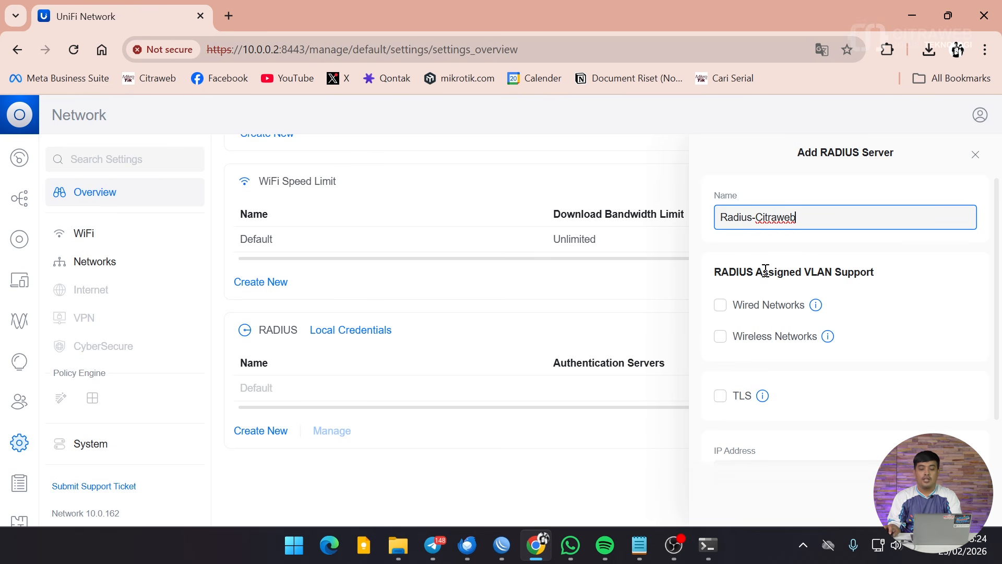
pyautogui.click(755, 343)
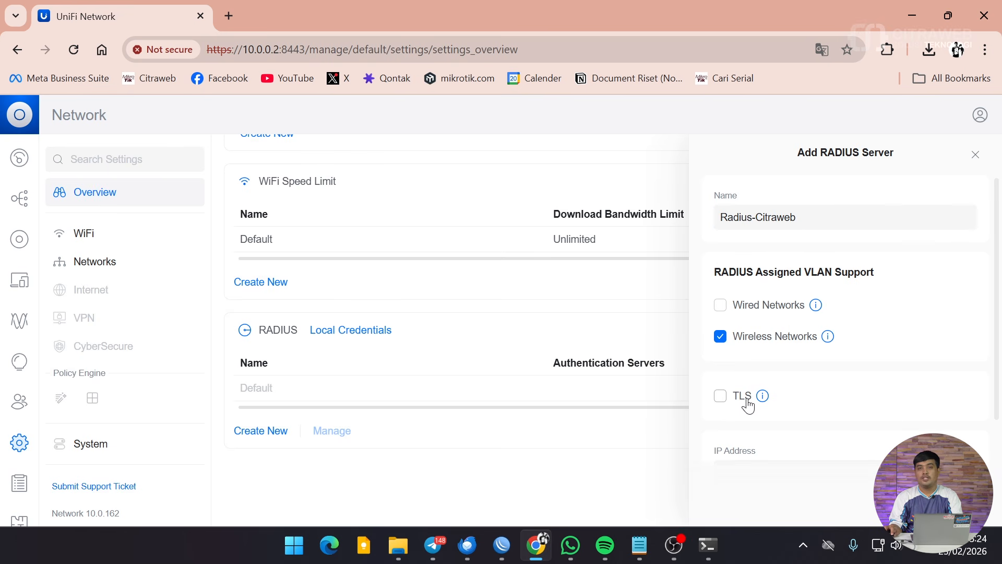
pyautogui.scroll(-3, 772, 375)
pyautogui.click(782, 324)
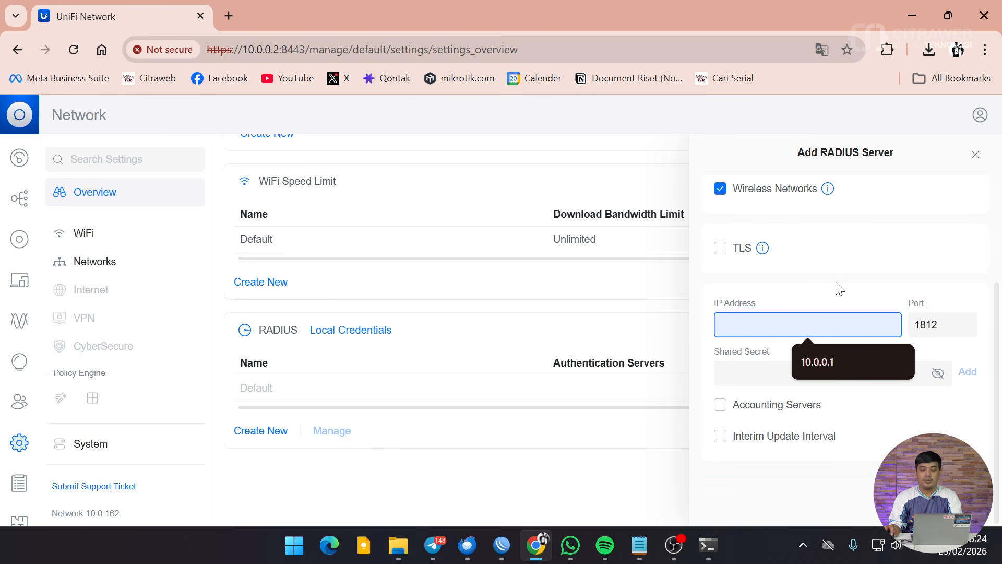
pyautogui.click(845, 365)
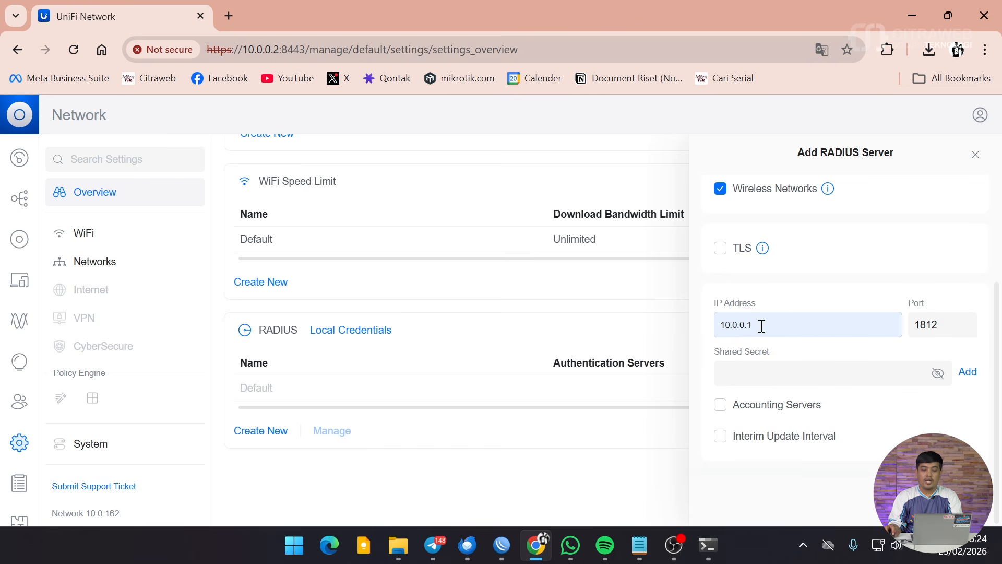
# Bring WinBox's Addresses window forward and check the 10.0.0.1/24 entry on bridge1.
pyautogui.moveTo(502, 545)
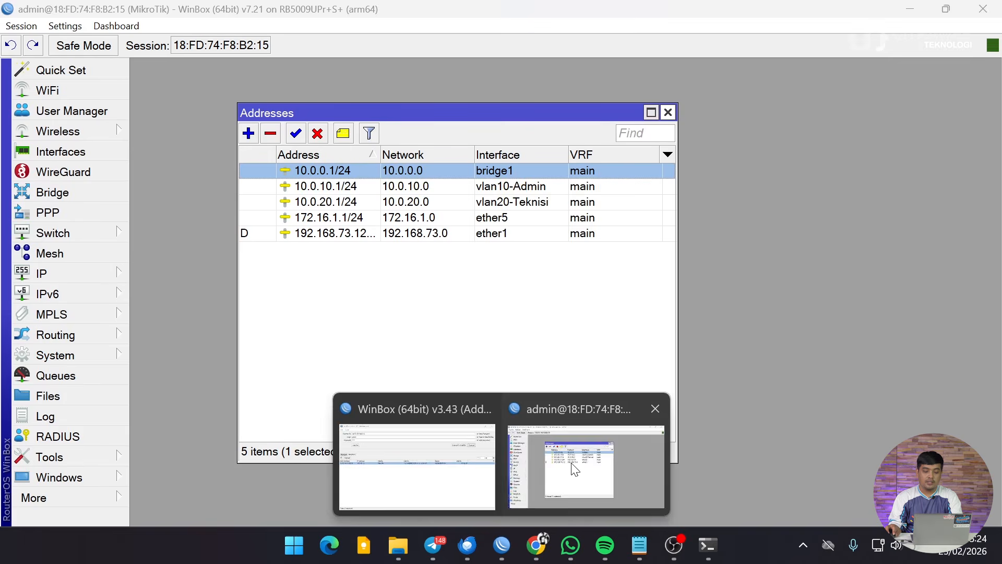
pyautogui.click(574, 469)
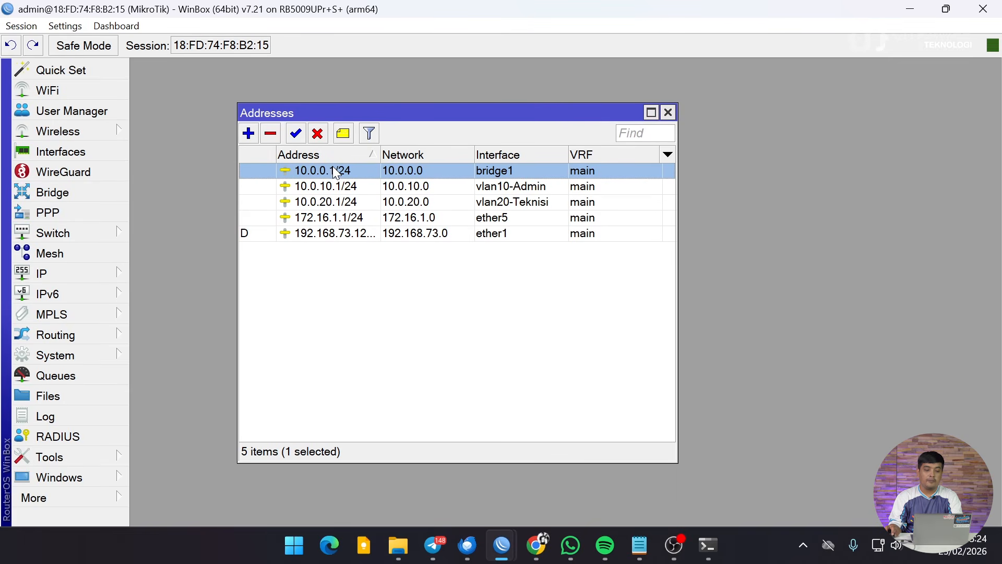
pyautogui.moveTo(334, 171)
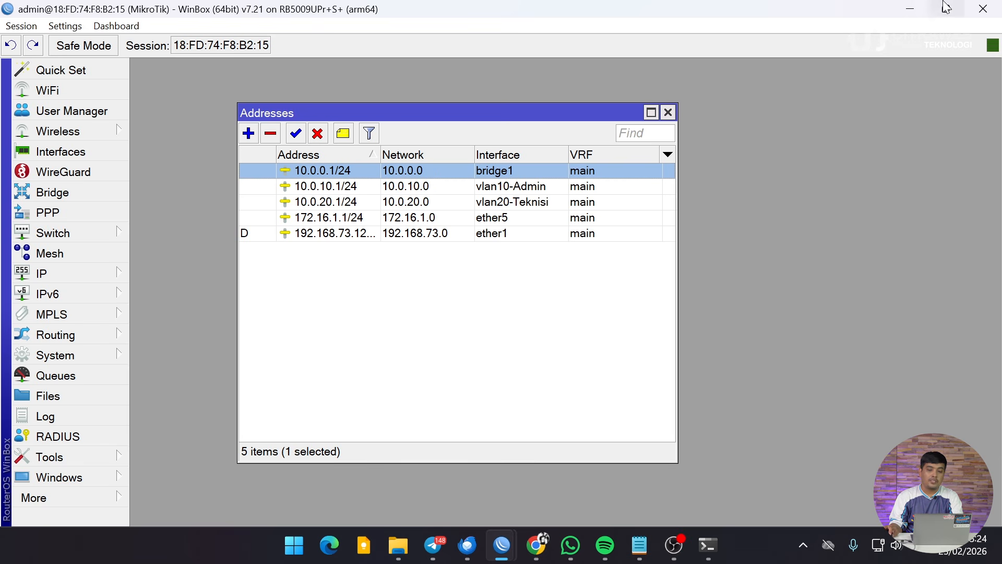
# Add authentication server 10.0.0.1 on port 1812 with its shared secret.
pyautogui.click(911, 8)
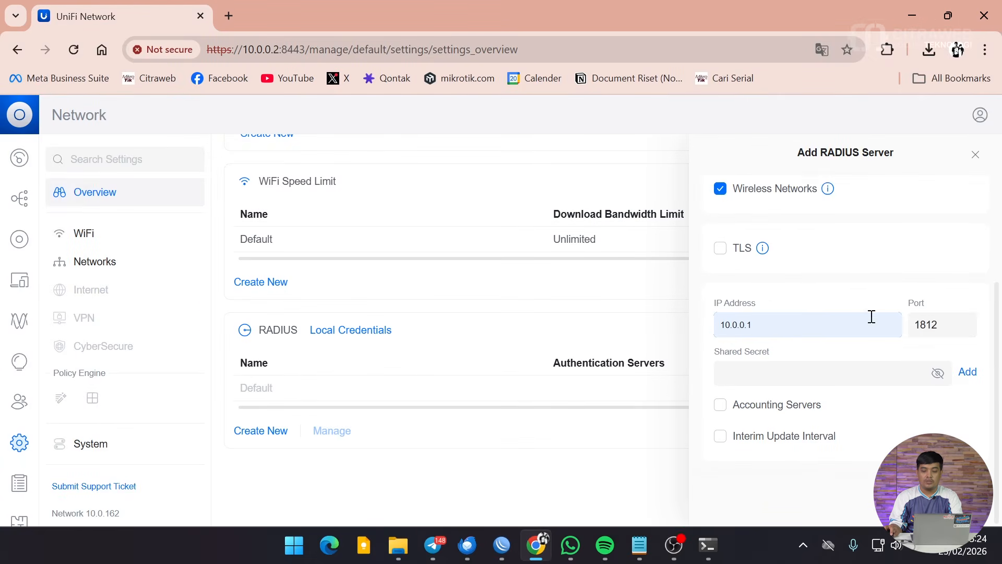
pyautogui.click(944, 324)
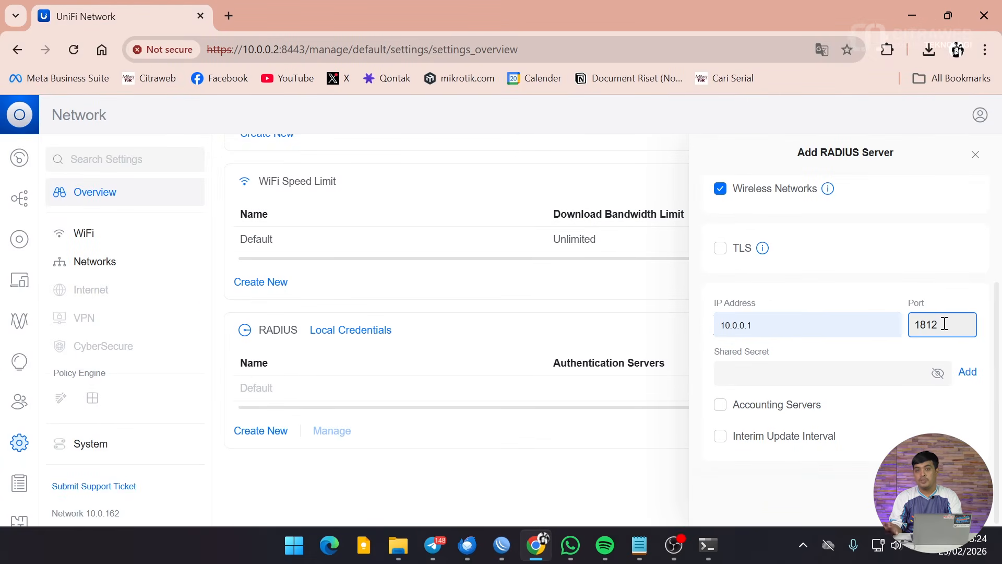
pyautogui.click(860, 370)
pyautogui.click(937, 374)
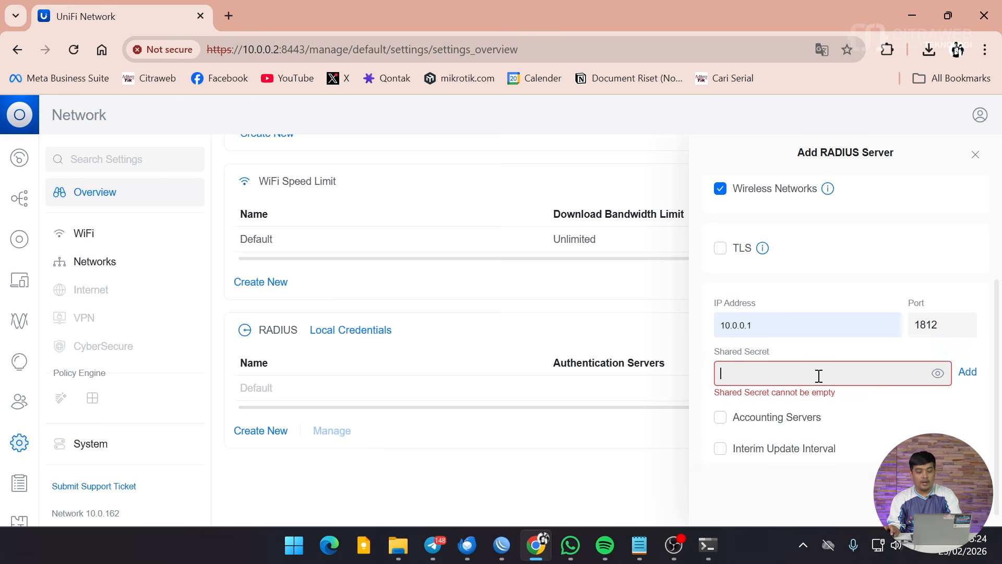
pyautogui.write('12345')
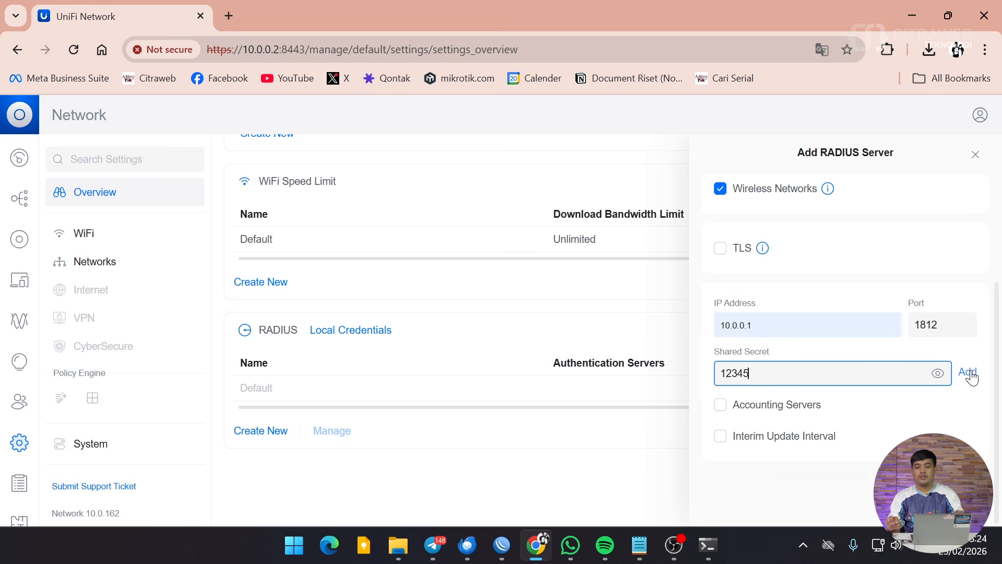
pyautogui.click(968, 373)
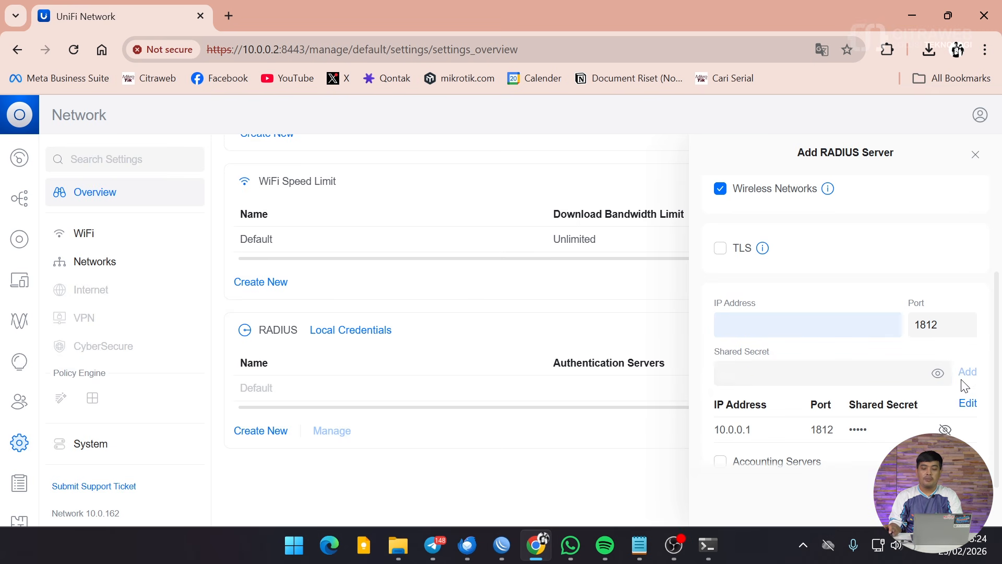
# Enable accounting and add accounting server 10.0.0.1 on port 1813 with its shared secret.
pyautogui.scroll(-1, 778, 445)
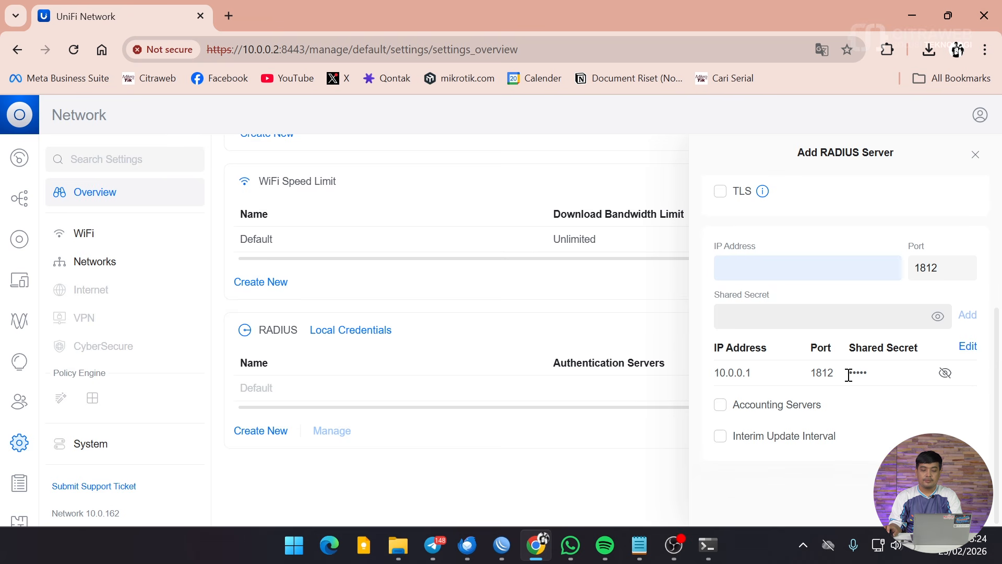
pyautogui.click(742, 408)
pyautogui.scroll(-2, 785, 440)
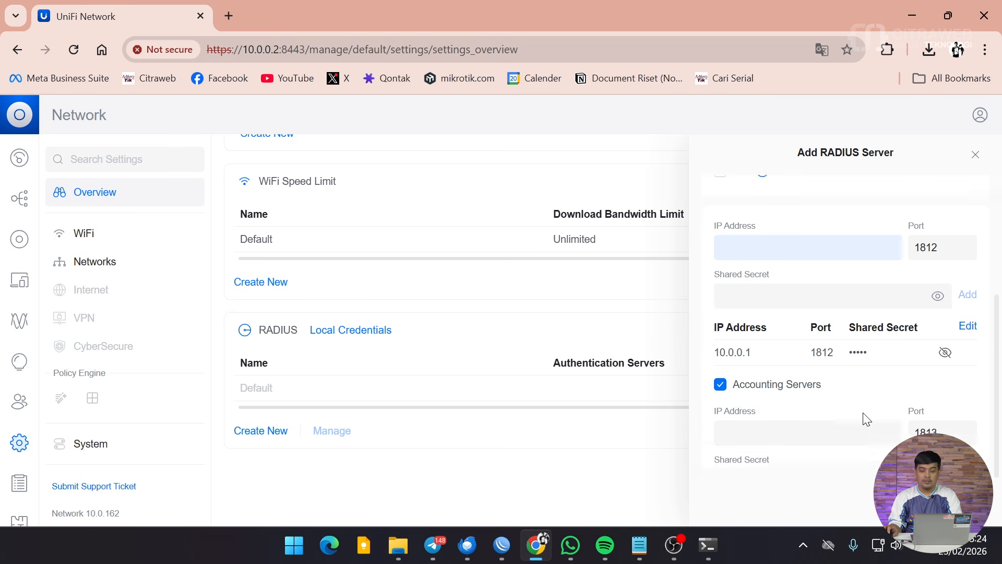
pyautogui.click(798, 355)
pyautogui.click(840, 400)
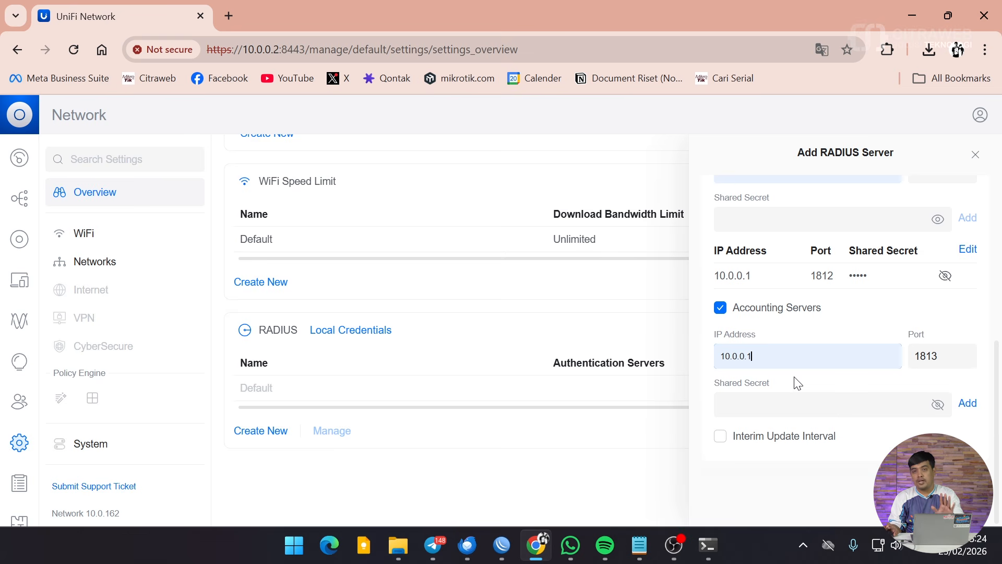
pyautogui.click(816, 403)
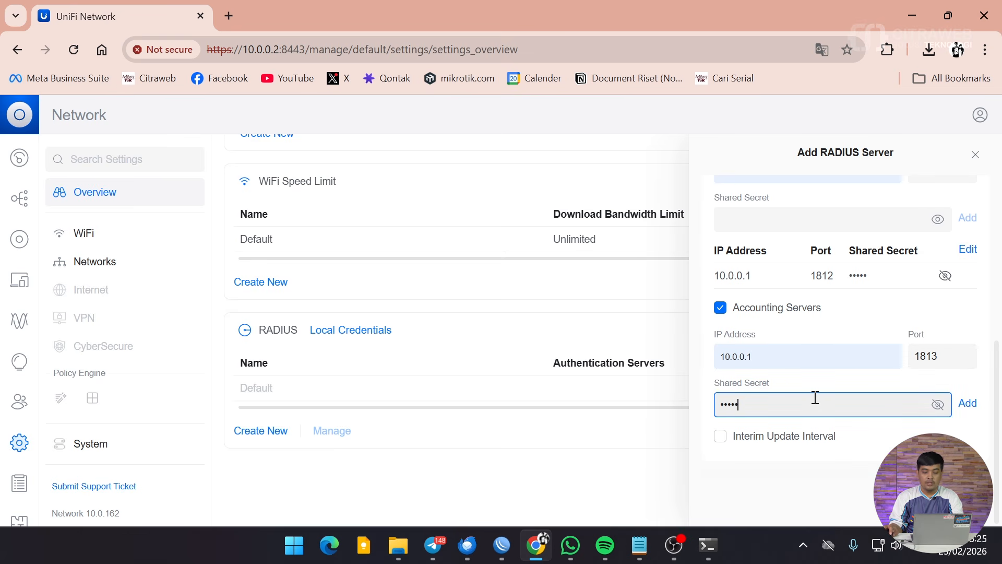
pyautogui.click(967, 404)
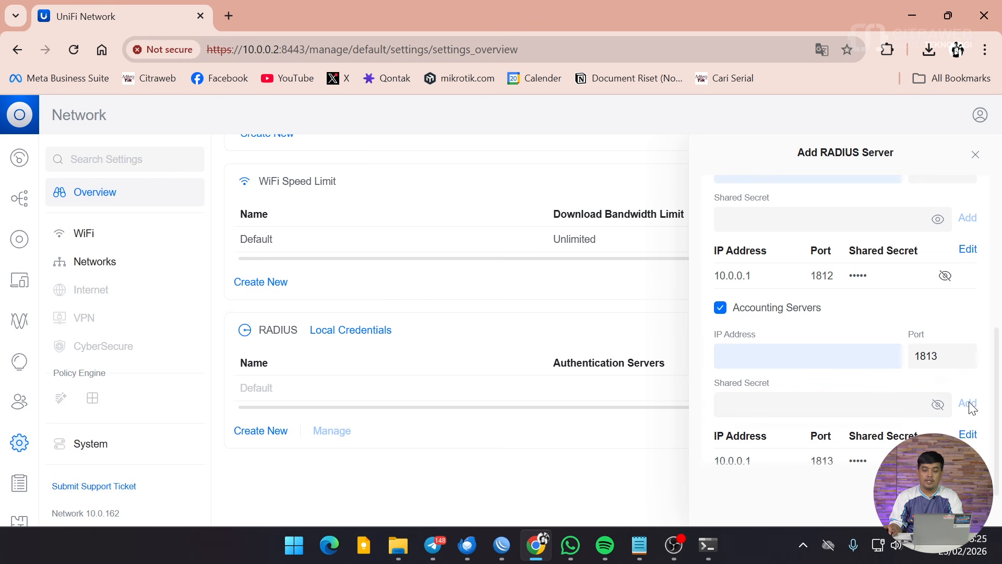
# Set a 60-second interim update interval and save the Radius-Citraweb profile.
pyautogui.scroll(-2, 846, 365)
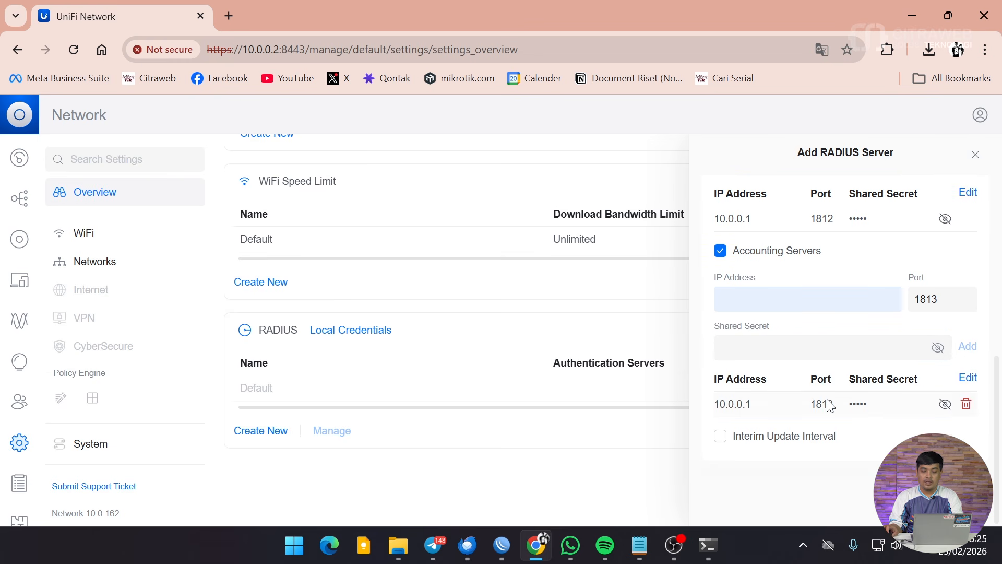
pyautogui.scroll(2, 824, 406)
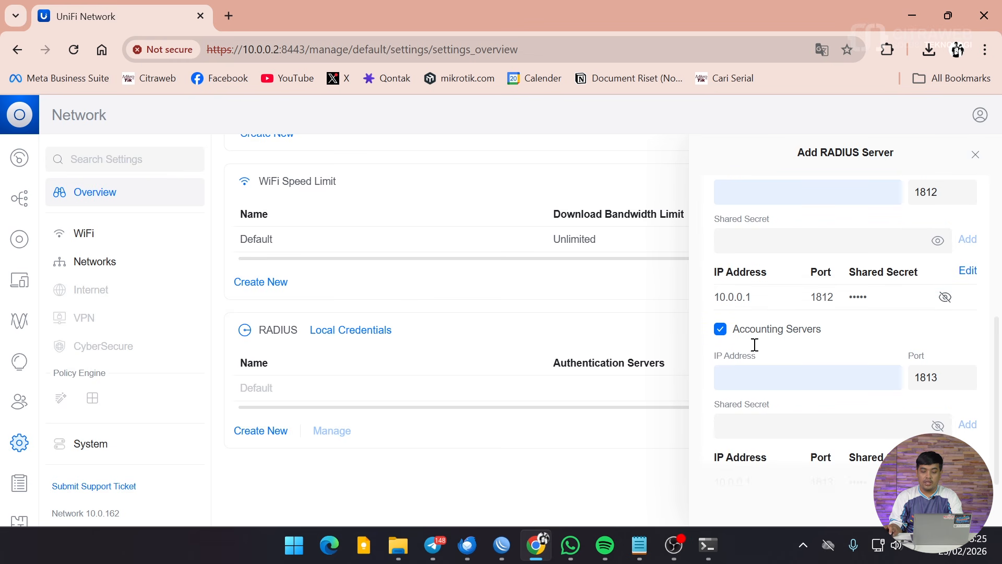
pyautogui.scroll(2, 771, 365)
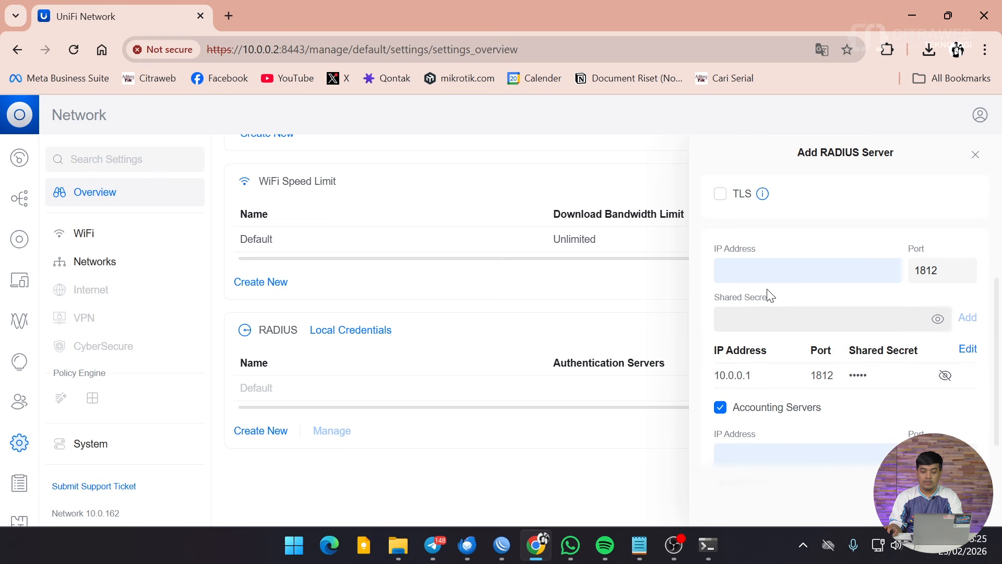
pyautogui.scroll(-4, 770, 296)
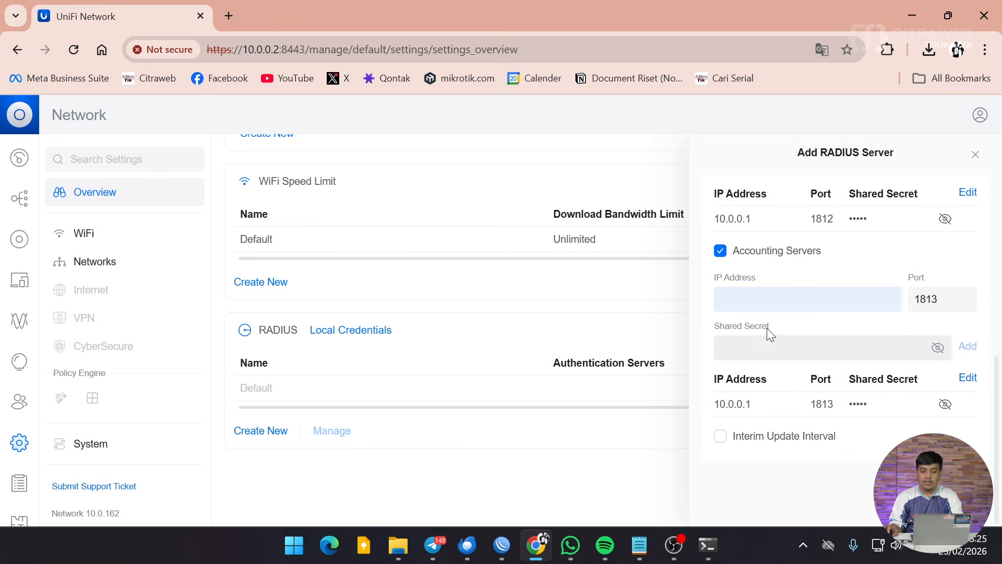
pyautogui.click(743, 438)
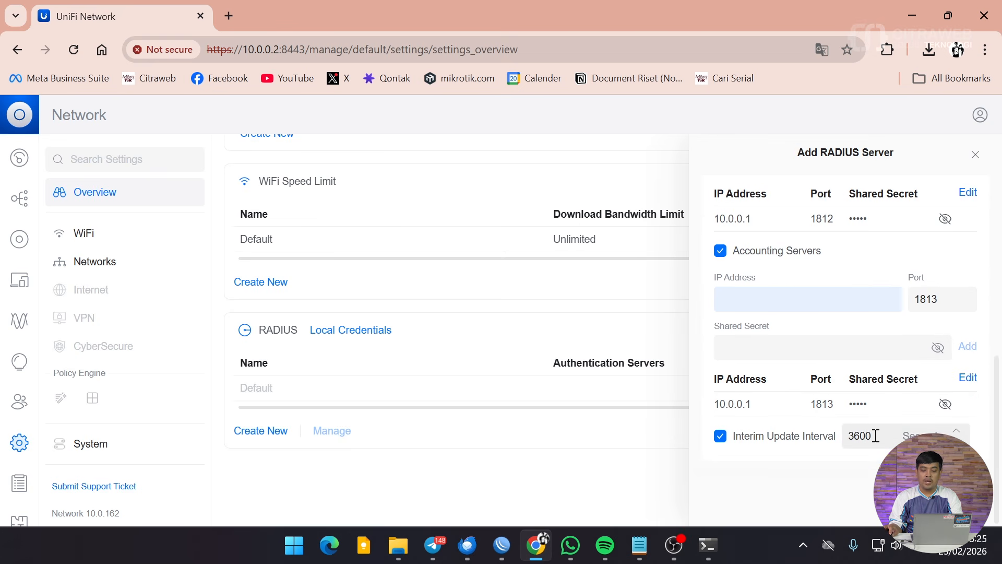
pyautogui.moveTo(875, 436); pyautogui.dragTo(830, 445)
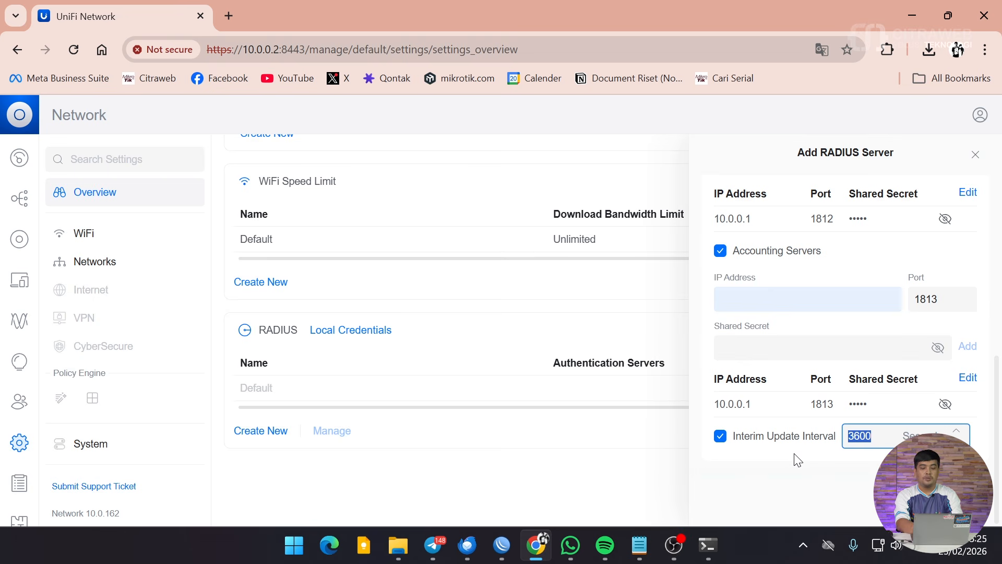
pyautogui.write('60')
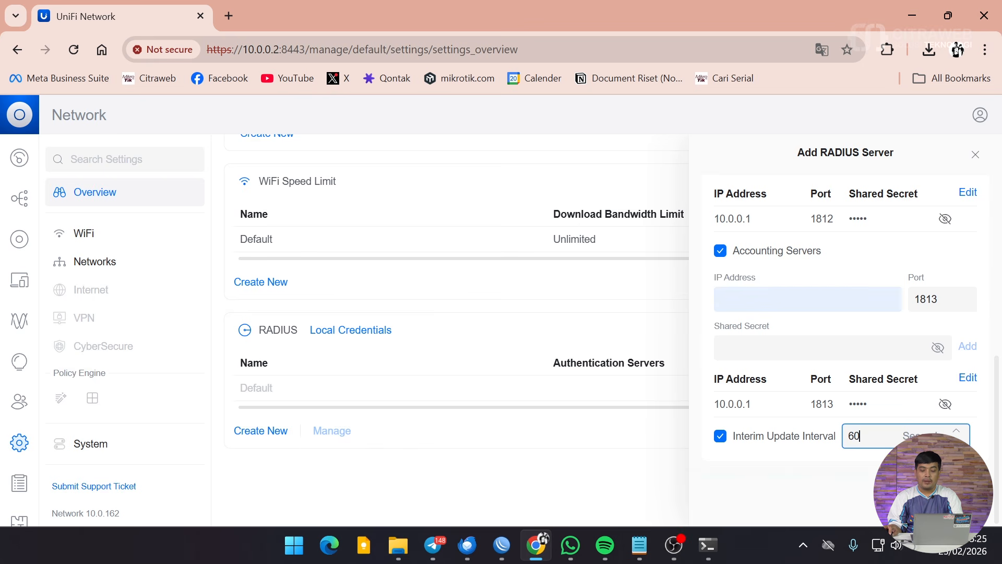
pyautogui.click(958, 505)
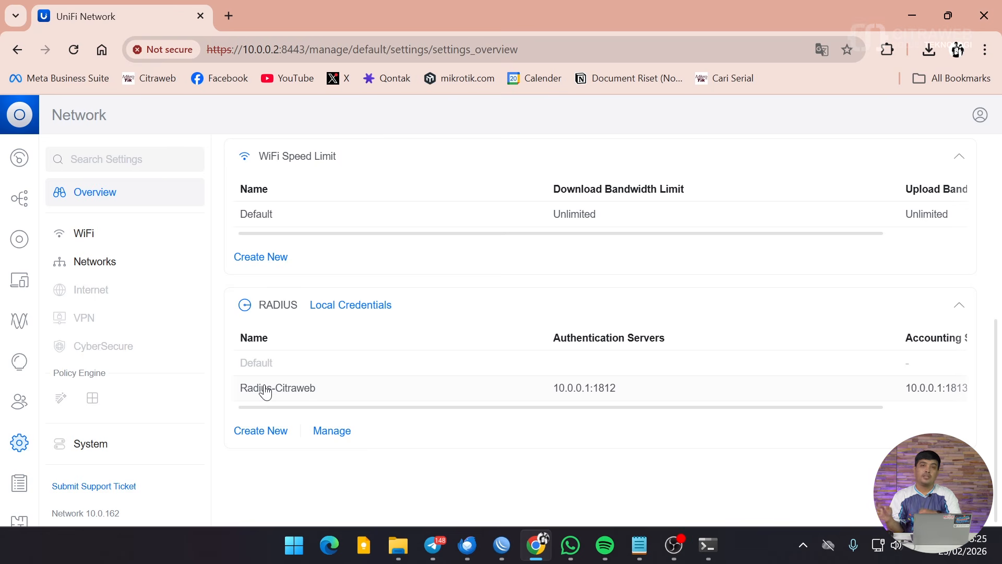
# Under Settings > WiFi, create a new network named 'Internal Kantor' and scroll to its advanced options.
pyautogui.scroll(4, 331, 335)
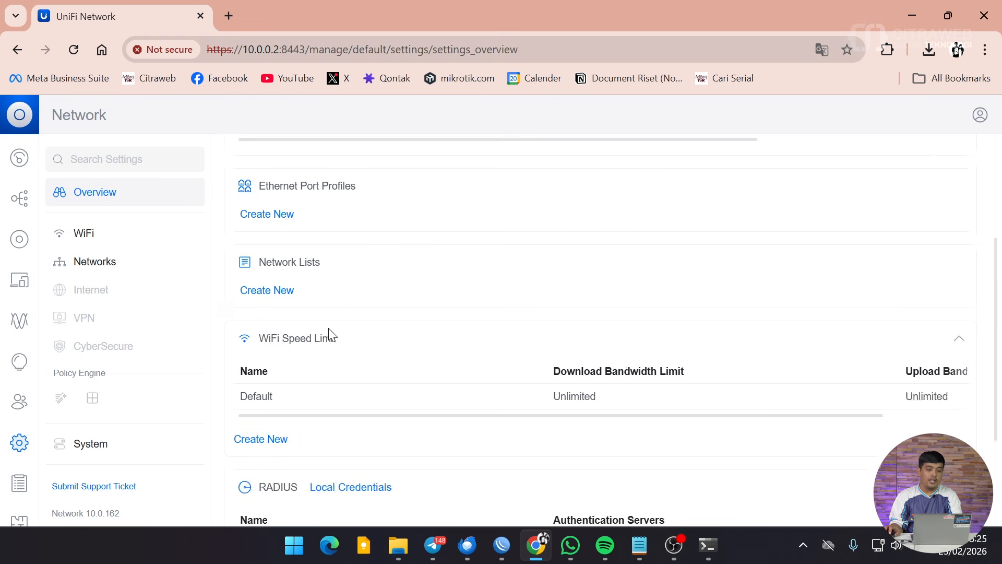
pyautogui.click(99, 238)
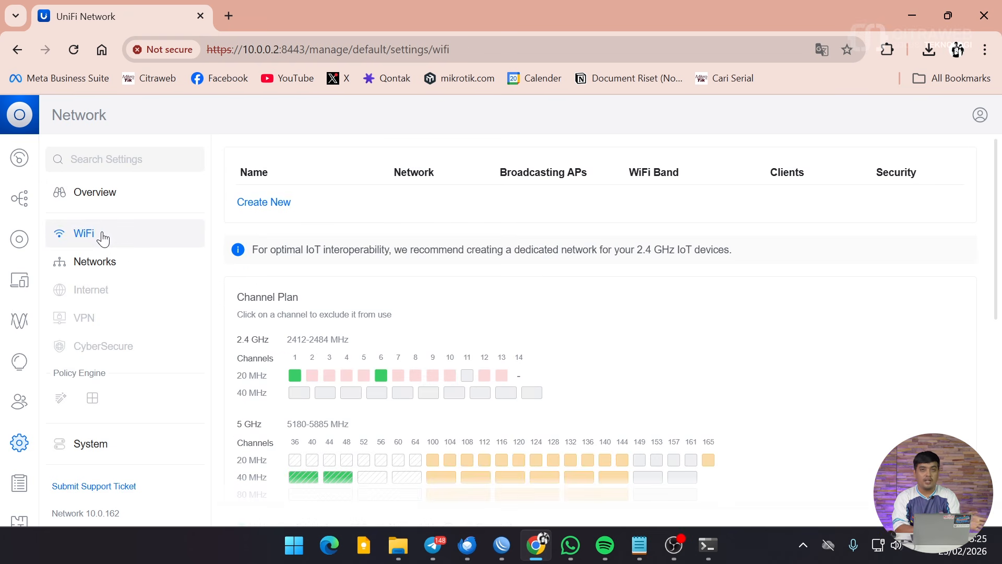
pyautogui.click(257, 207)
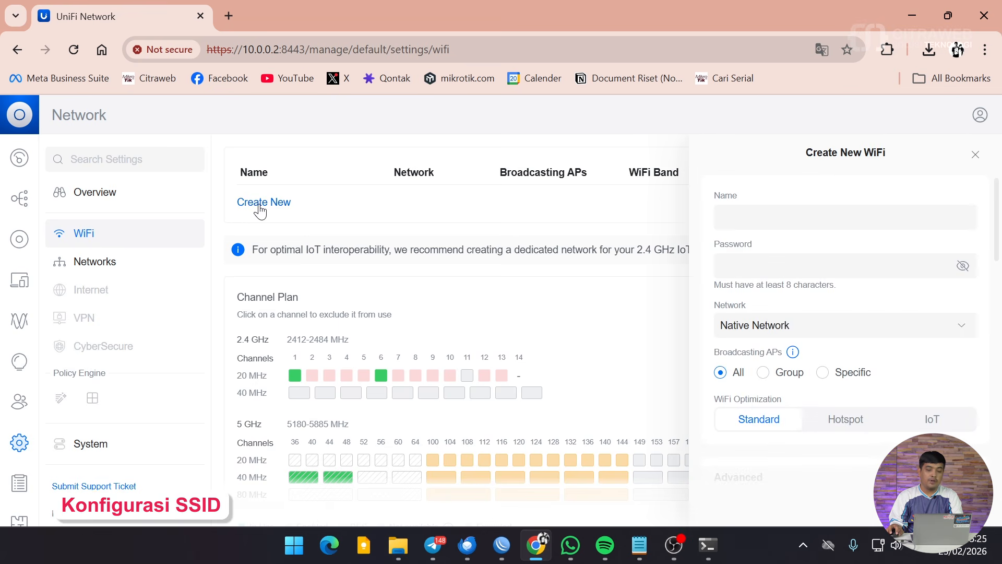
pyautogui.click(747, 216)
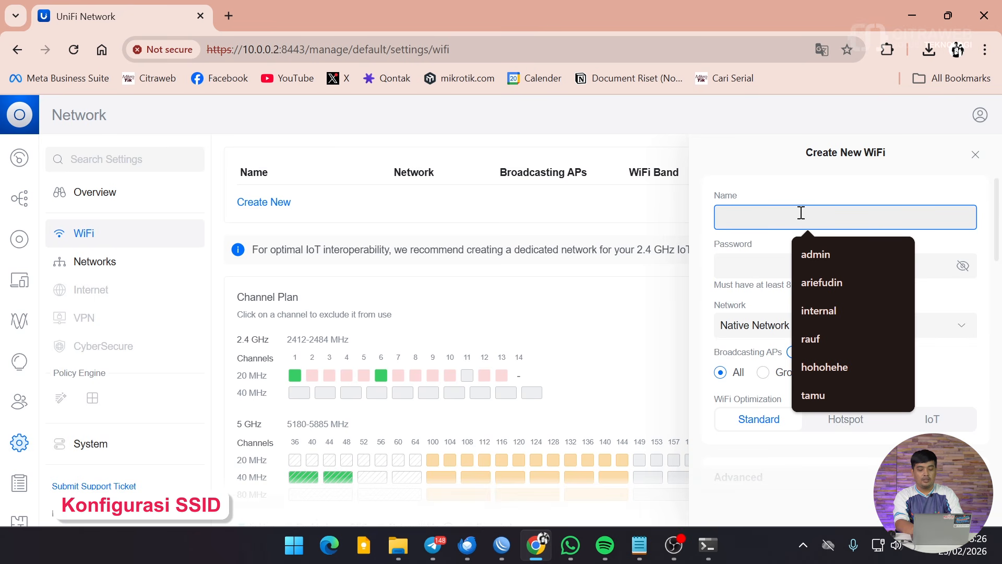
pyautogui.write('Internal L')
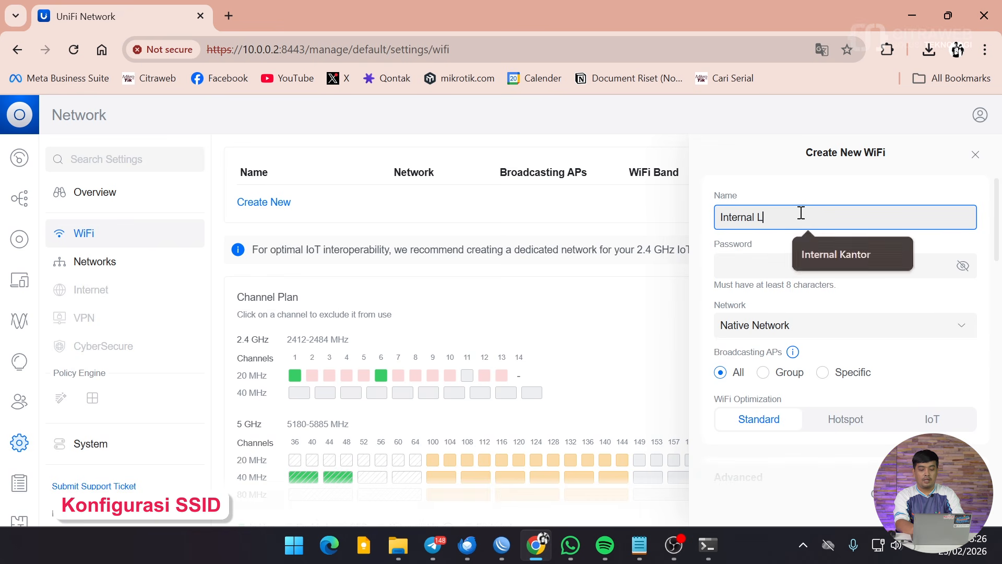
pyautogui.press('BackSpace')
pyautogui.write('L')
pyautogui.press('BackSpace')
pyautogui.write('Kantor')
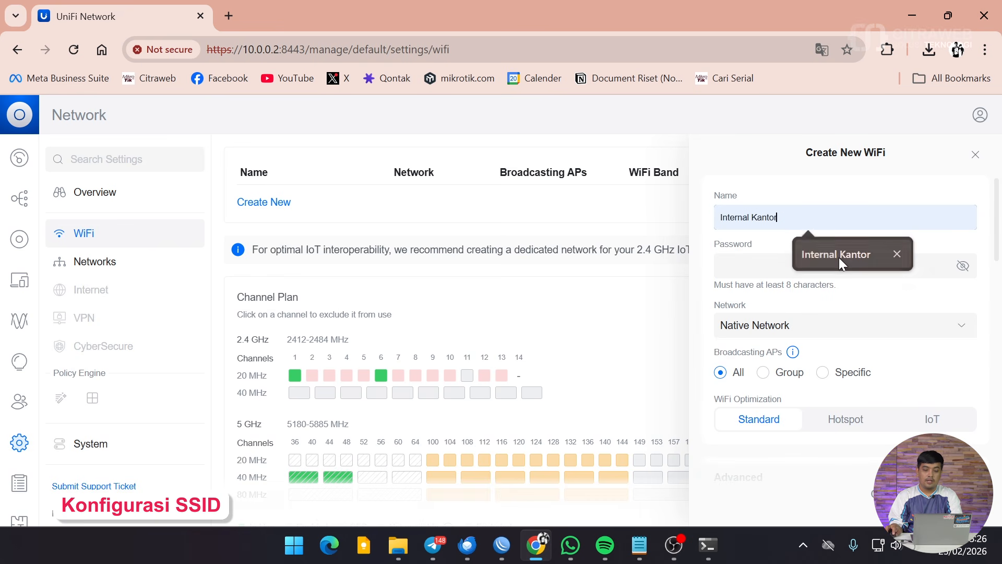
pyautogui.click(838, 258)
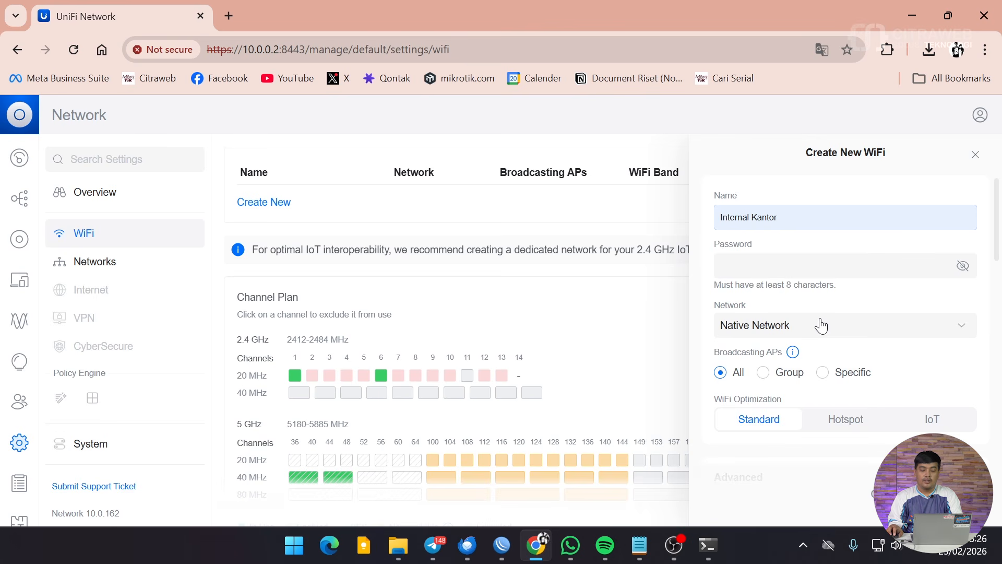
pyautogui.scroll(-2, 819, 324)
pyautogui.scroll(2, 819, 324)
pyautogui.scroll(-8, 816, 301)
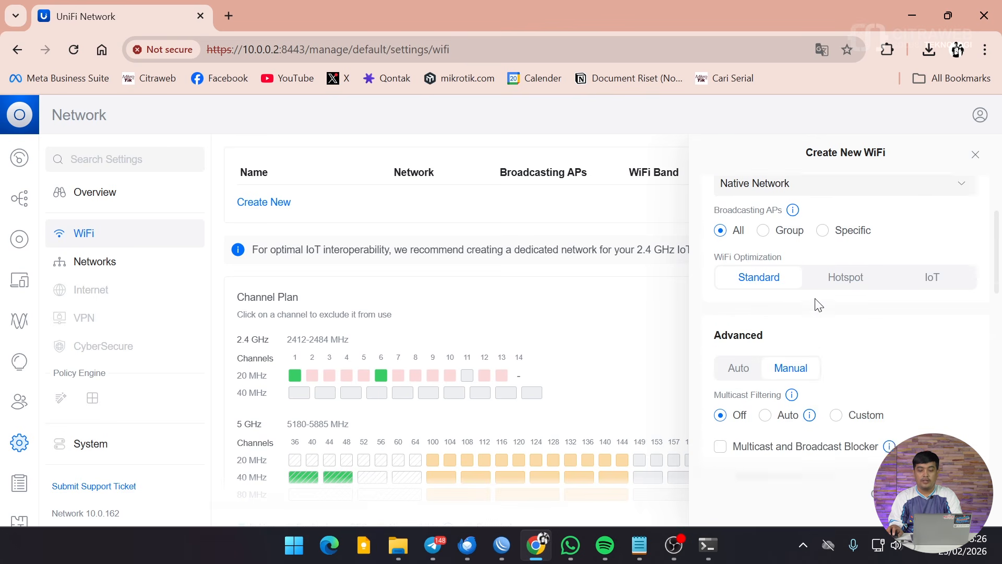
pyautogui.scroll(-9, 818, 306)
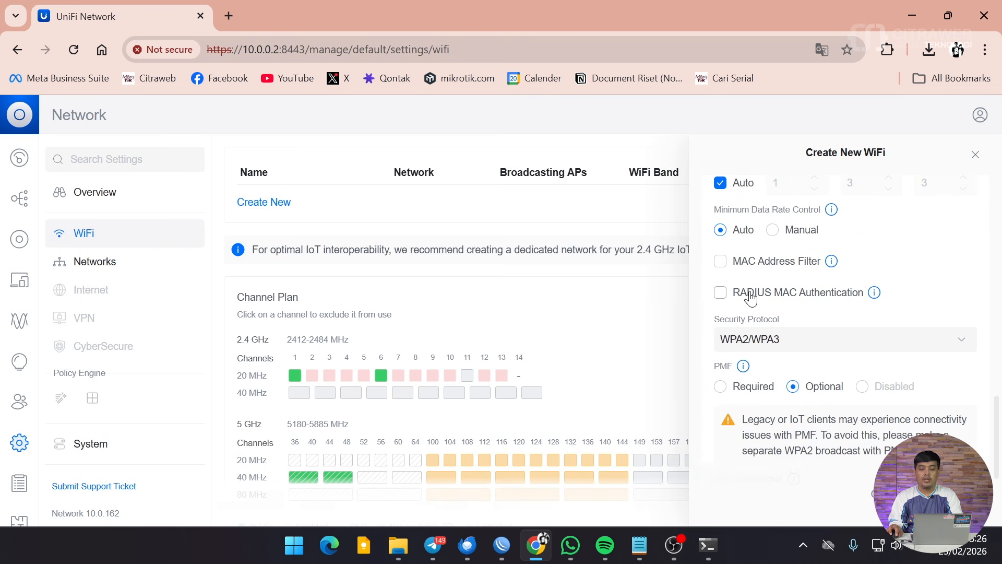
# Enable RADIUS MAC Authentication via Radius-Citraweb, MAC format AA:BB:CC:DD:EE:FF, and Open security.
pyautogui.click(750, 295)
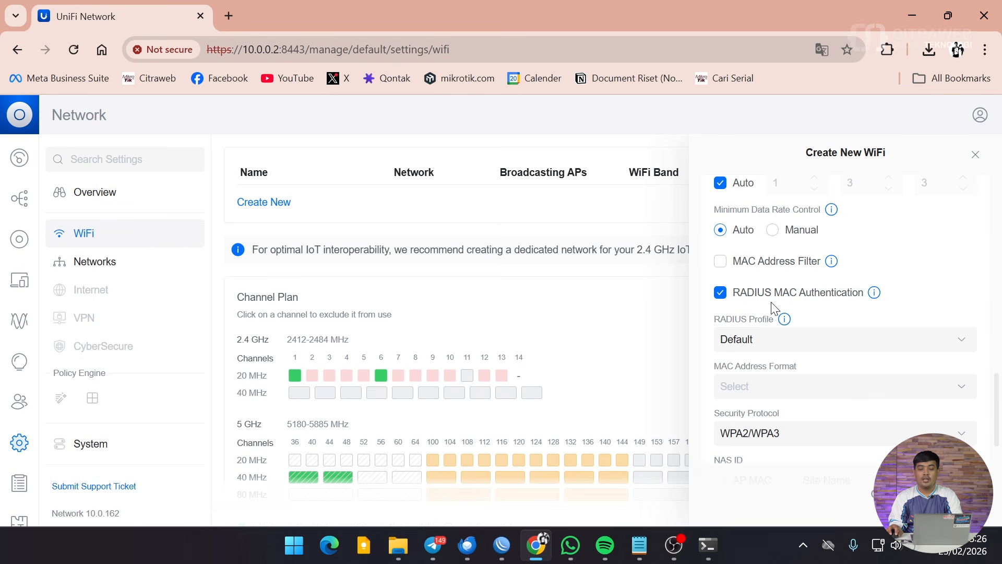
pyautogui.scroll(-1, 822, 349)
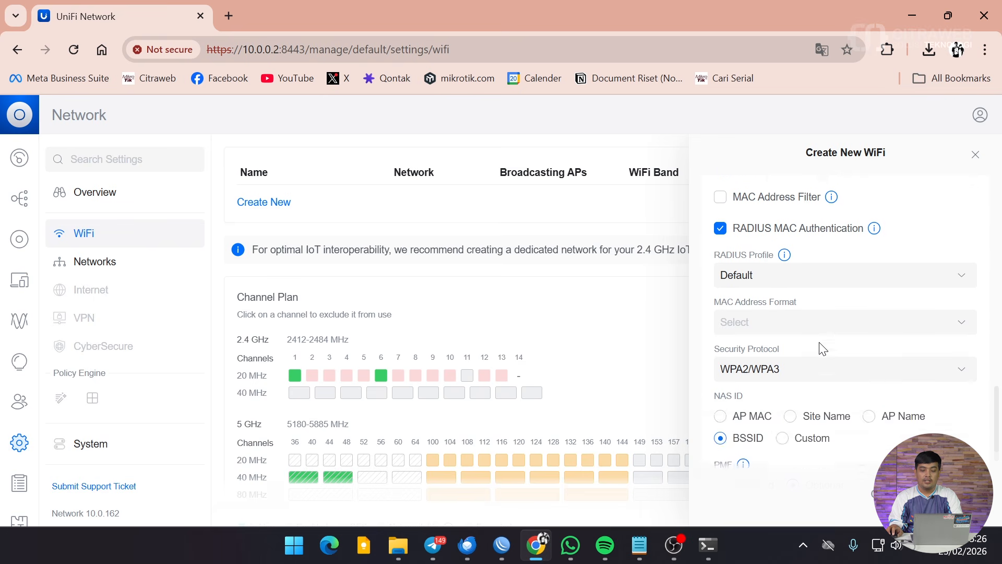
pyautogui.scroll(1, 822, 348)
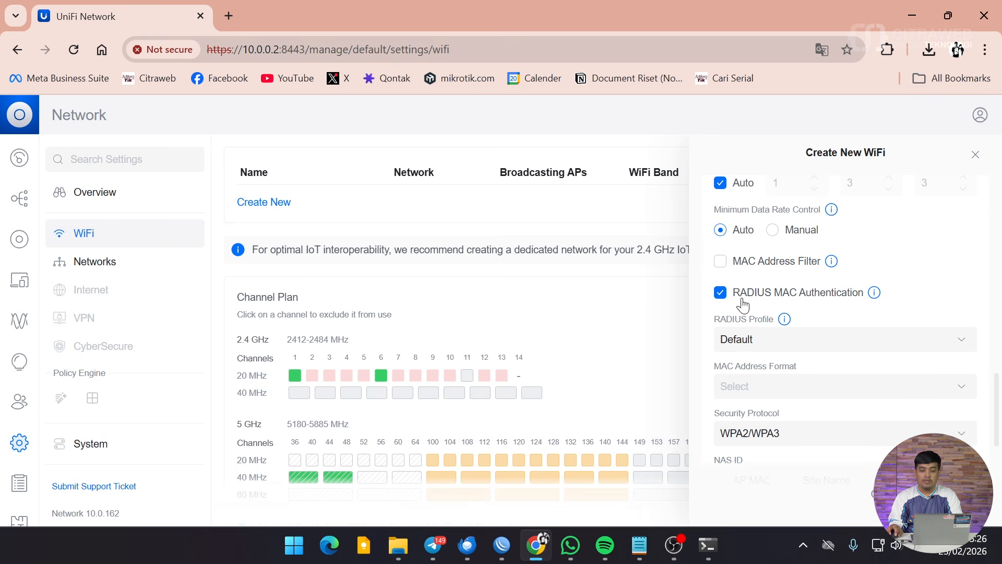
pyautogui.scroll(-1, 835, 334)
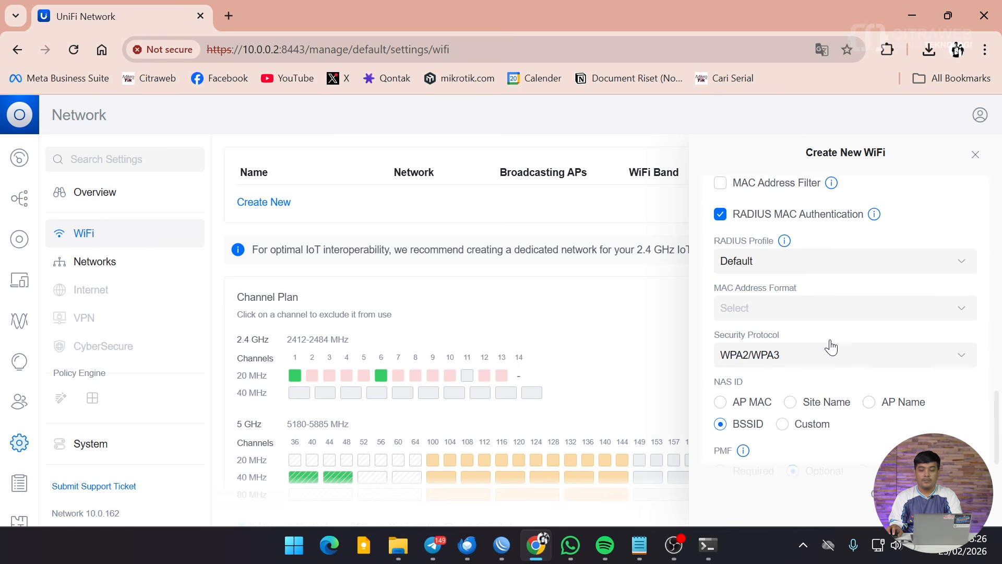
pyautogui.click(756, 263)
pyautogui.click(756, 305)
pyautogui.click(774, 312)
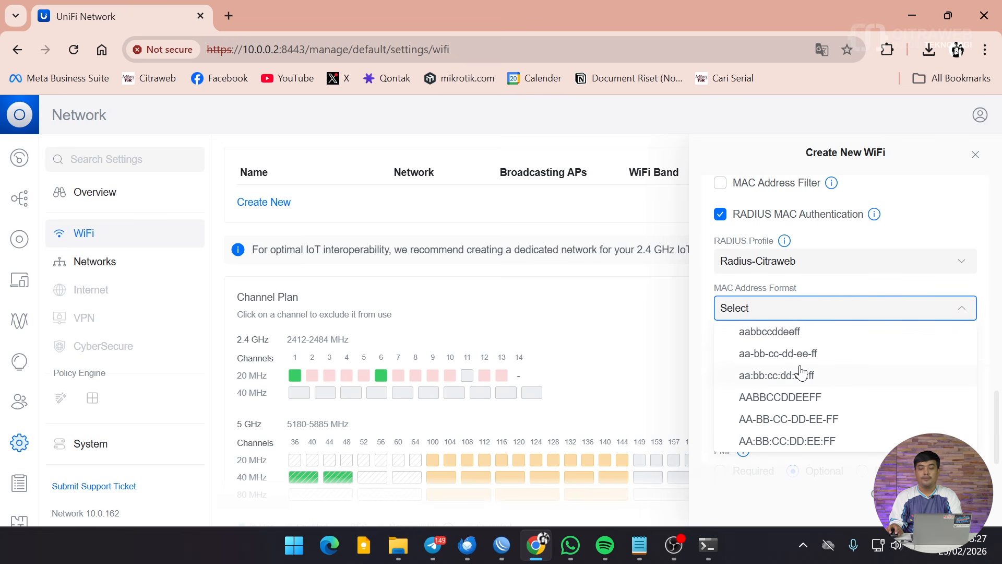
pyautogui.click(799, 443)
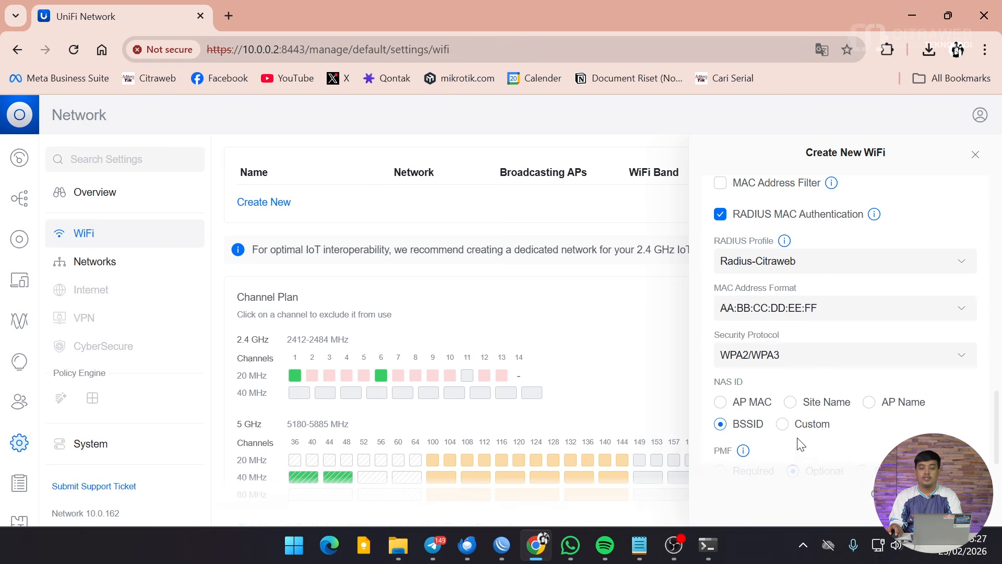
pyautogui.click(752, 364)
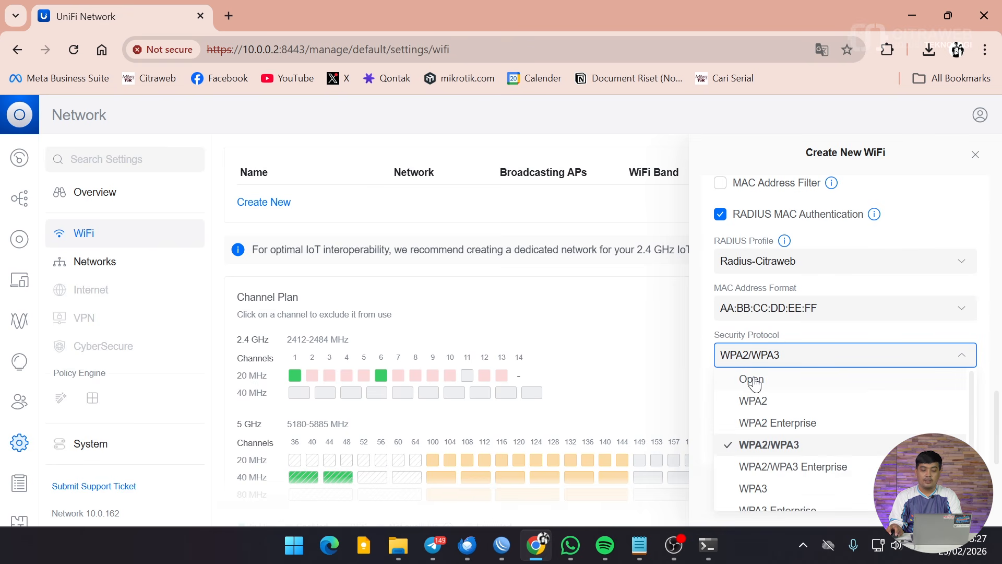
pyautogui.click(751, 379)
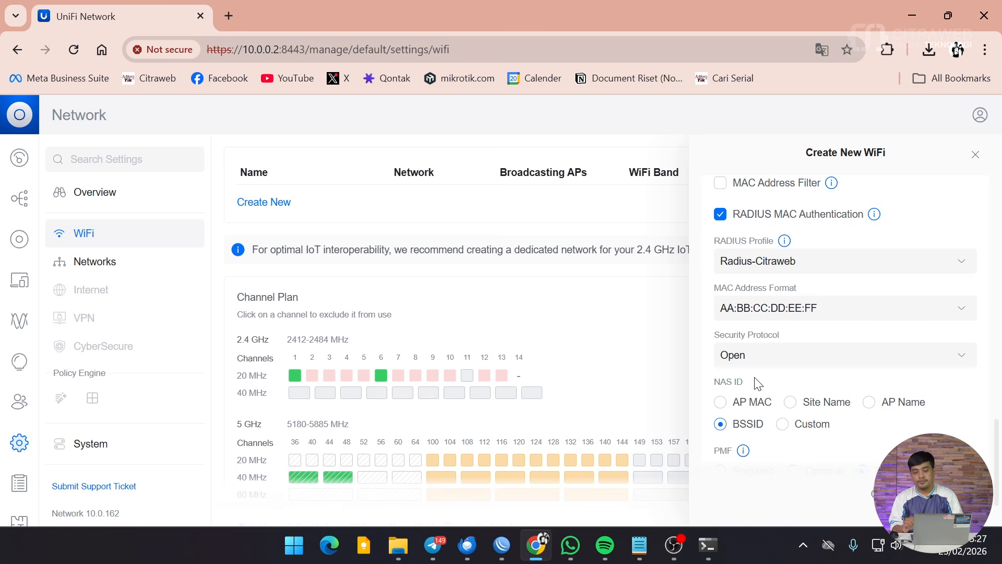
# Save the Internal Kantor WiFi network and close its settings panel.
pyautogui.scroll(-2, 783, 384)
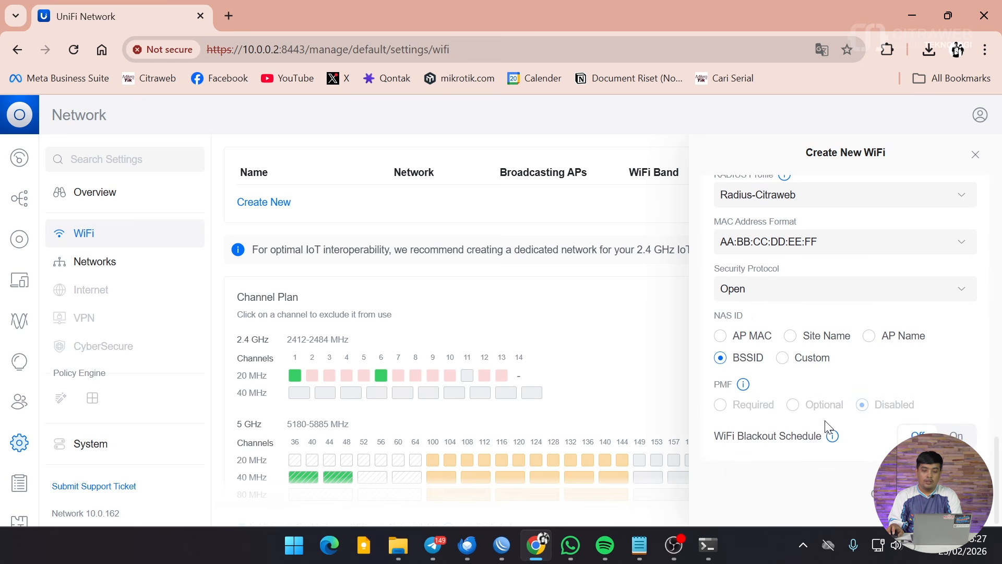
pyautogui.scroll(3, 829, 425)
pyautogui.scroll(10, 828, 425)
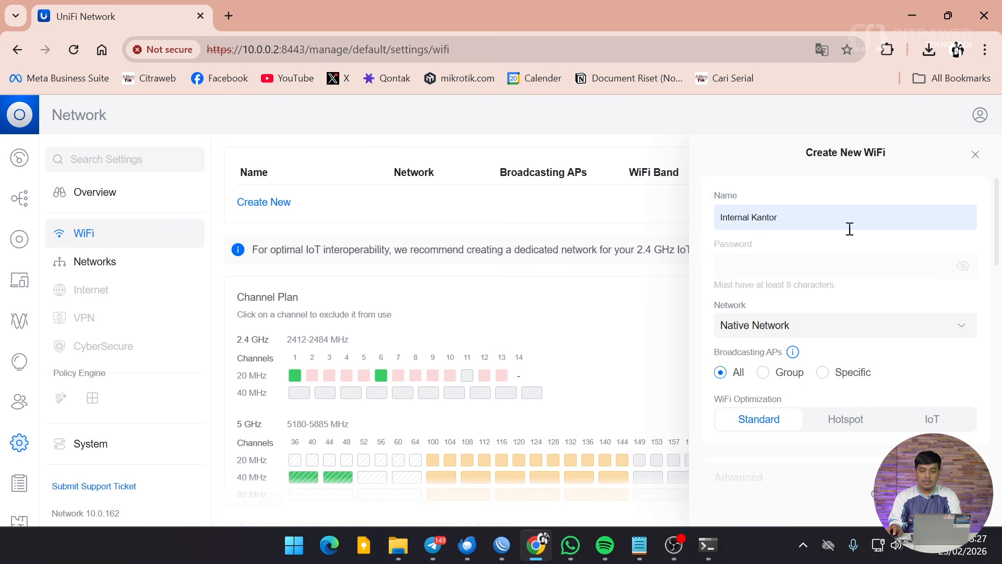
pyautogui.scroll(-10, 816, 324)
pyautogui.scroll(3, 816, 324)
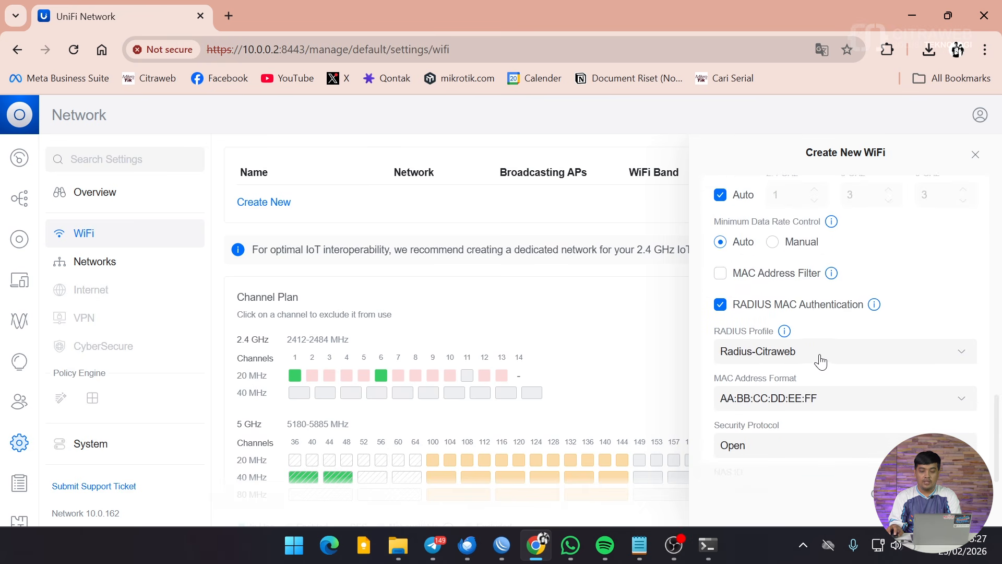
pyautogui.scroll(-2, 810, 402)
pyautogui.scroll(-2, 810, 404)
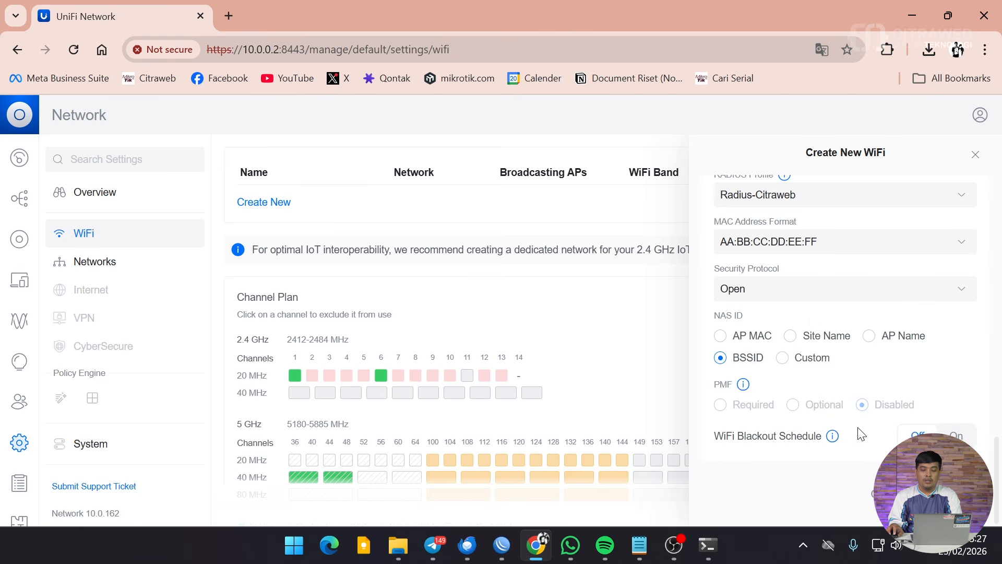
pyautogui.click(943, 493)
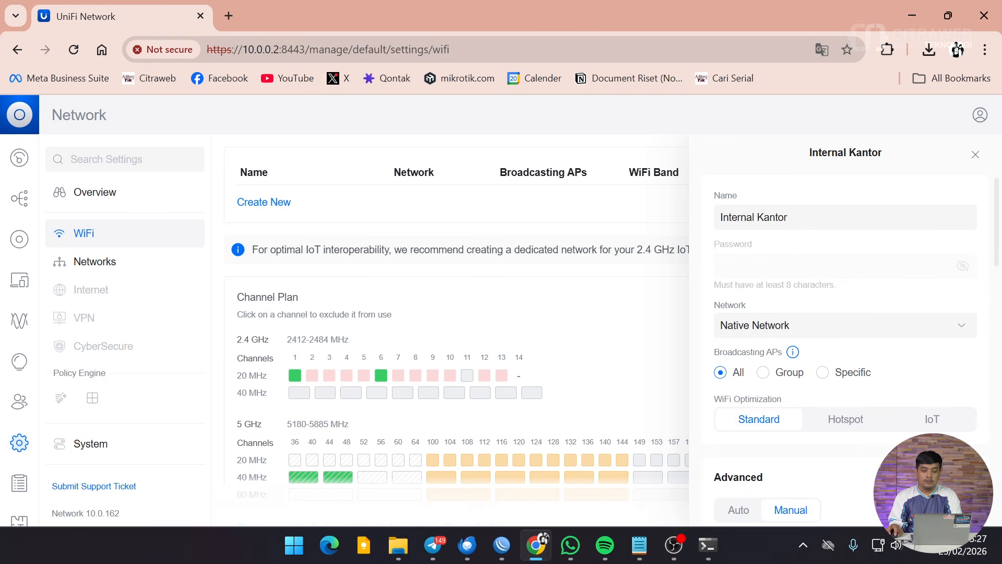
pyautogui.click(976, 157)
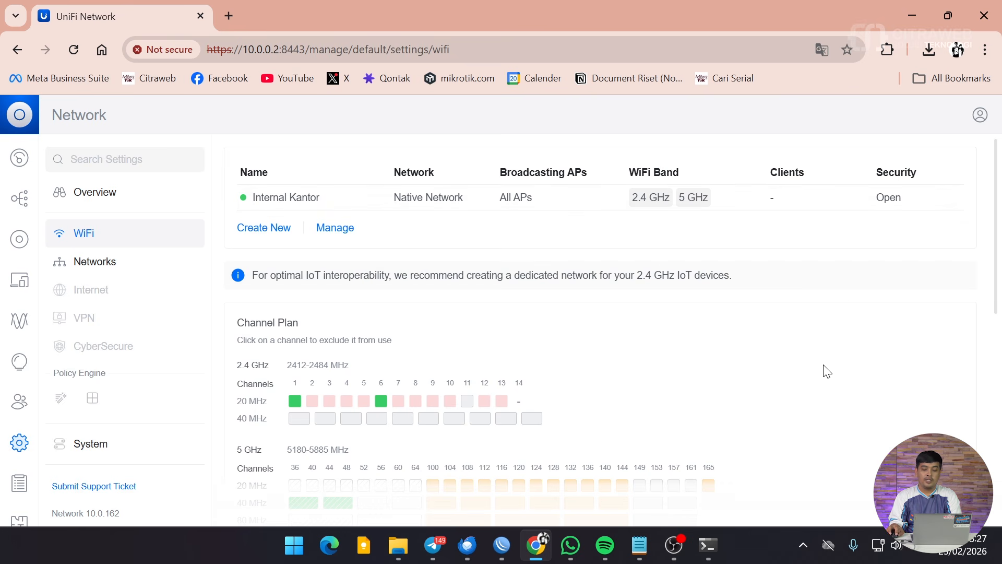
# Turn on the laptop's Wi-Fi in Windows quick settings and list nearby networks.
pyautogui.click(885, 553)
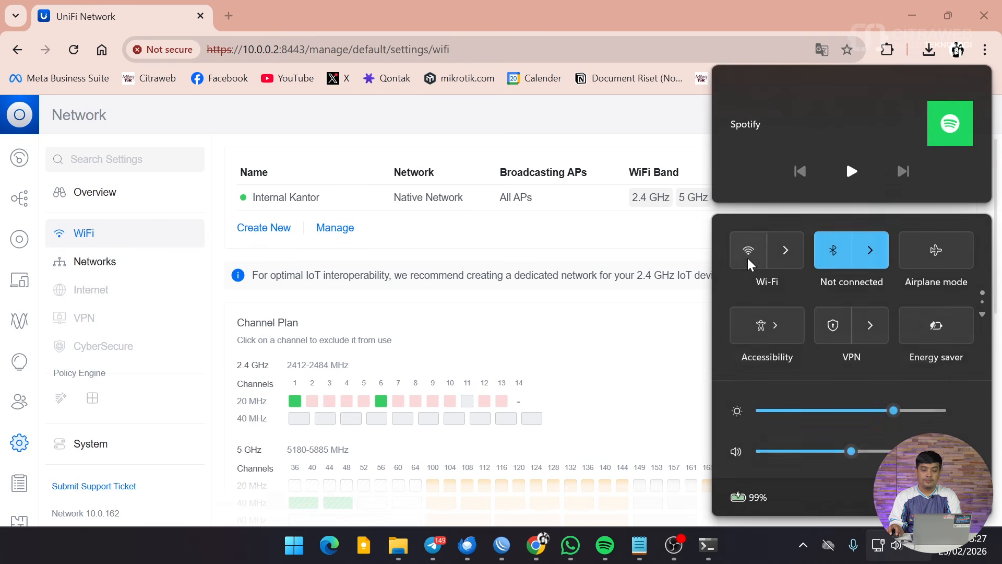
pyautogui.click(747, 257)
pyautogui.click(783, 250)
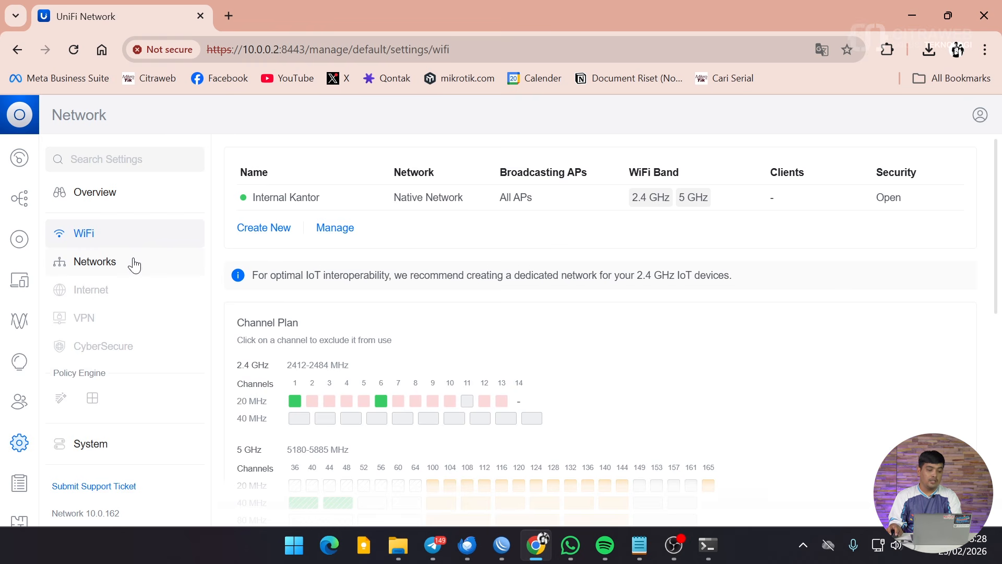
# On the Networks settings page, switch on 802.1X Control under Global Switch Settings.
pyautogui.click(134, 264)
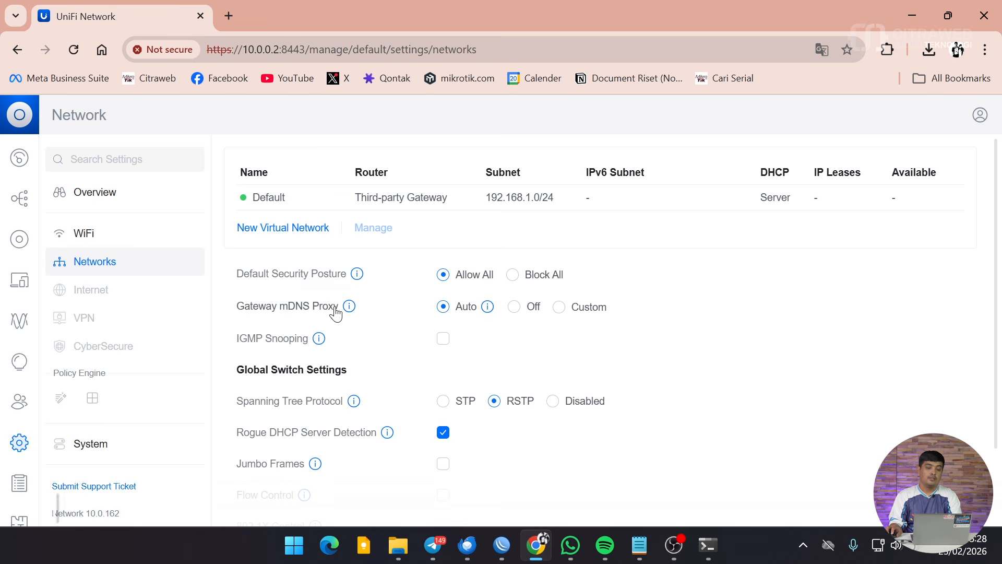
pyautogui.scroll(-2, 397, 334)
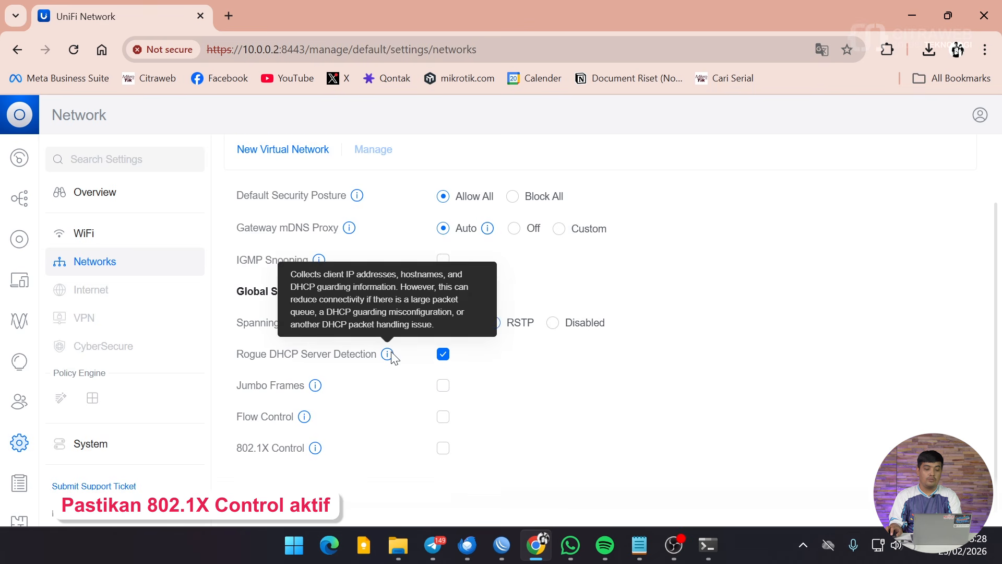
pyautogui.scroll(-1, 448, 472)
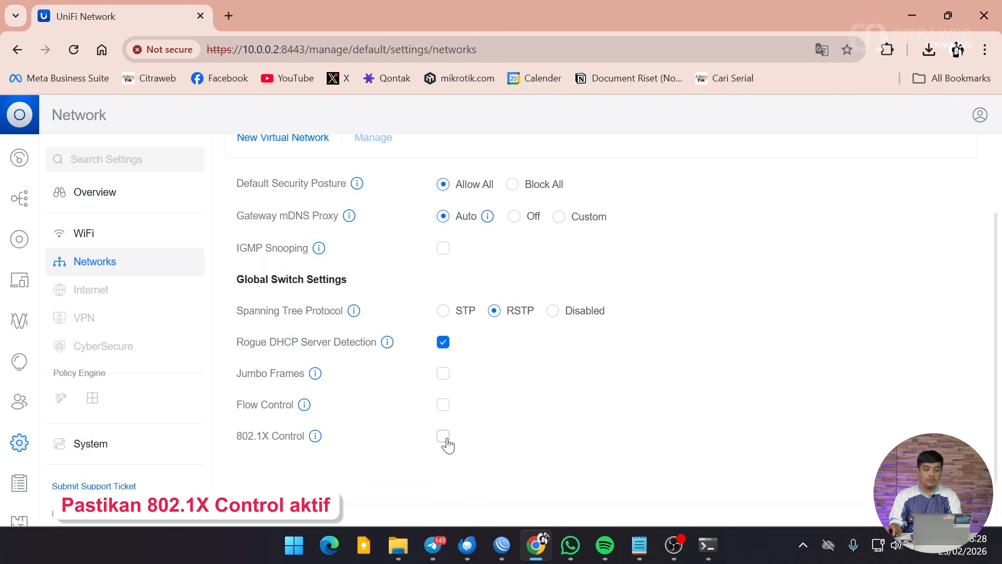
pyautogui.scroll(2, 485, 412)
pyautogui.scroll(-2, 486, 413)
pyautogui.click(443, 436)
# Select Radius-Citraweb as the 802.1X RADIUS profile and apply the changes.
pyautogui.scroll(-2, 561, 420)
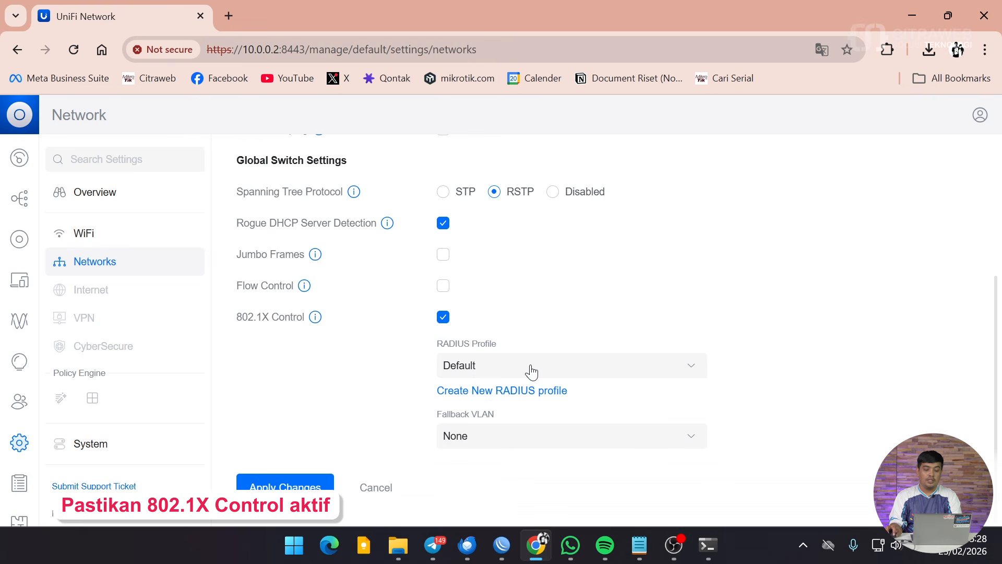
pyautogui.click(528, 370)
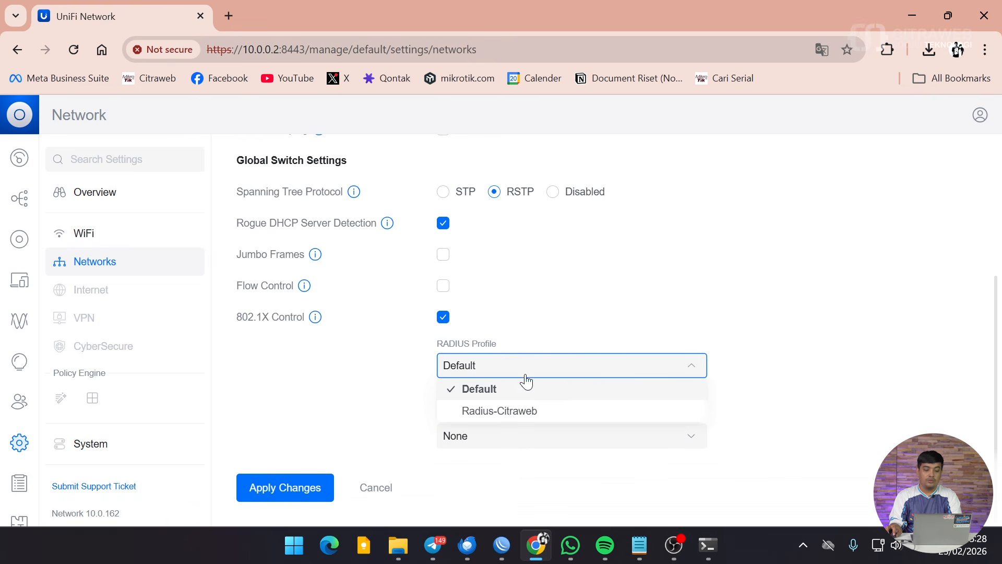
pyautogui.click(517, 413)
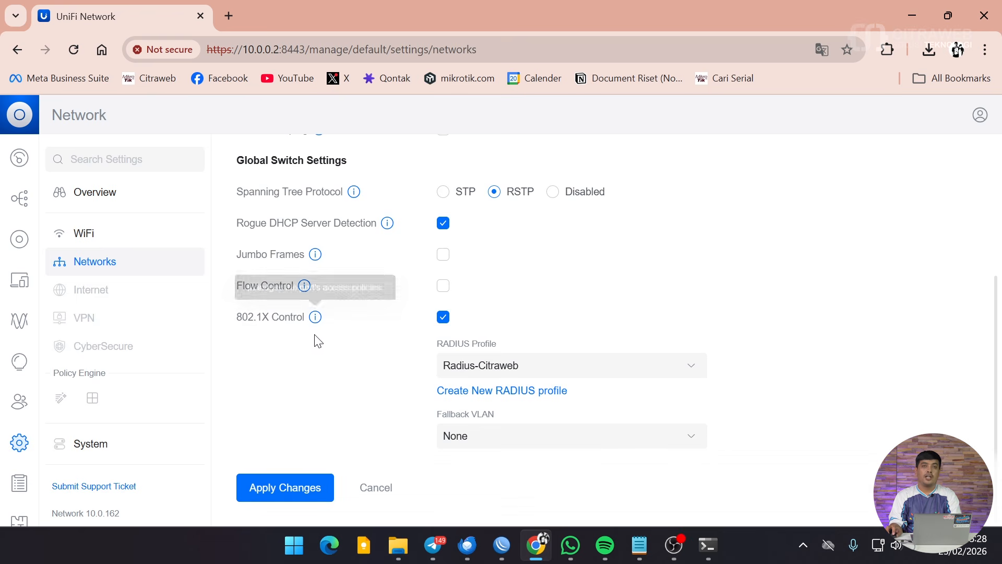
pyautogui.scroll(1, 513, 340)
pyautogui.scroll(-1, 513, 341)
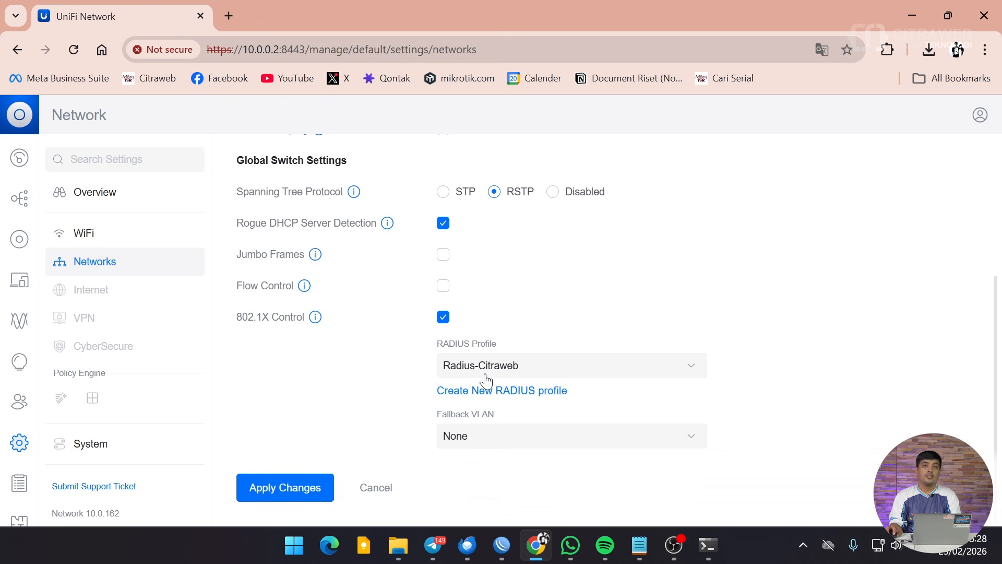
pyautogui.scroll(2, 488, 367)
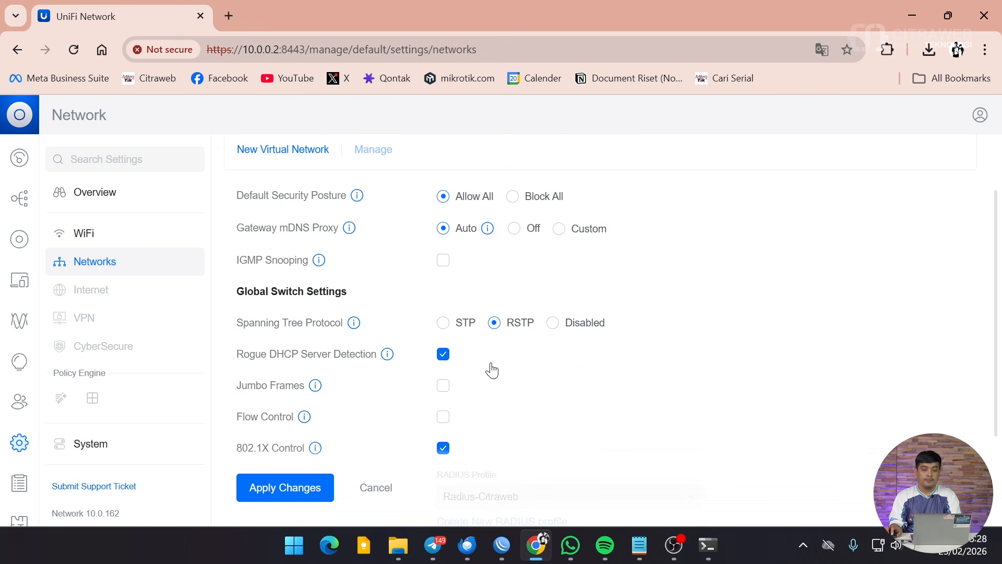
pyautogui.scroll(2, 491, 370)
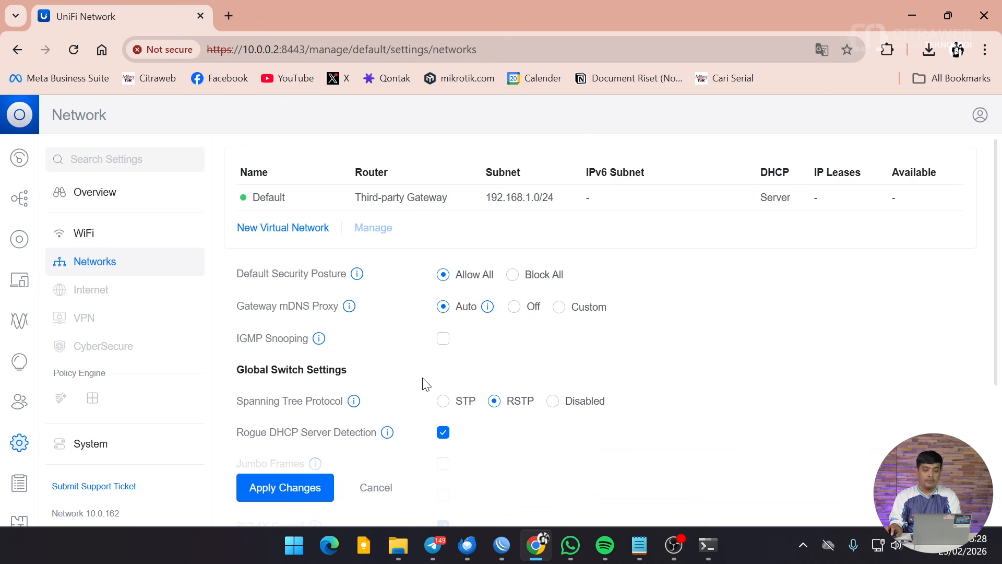
pyautogui.scroll(-4, 417, 389)
pyautogui.click(276, 488)
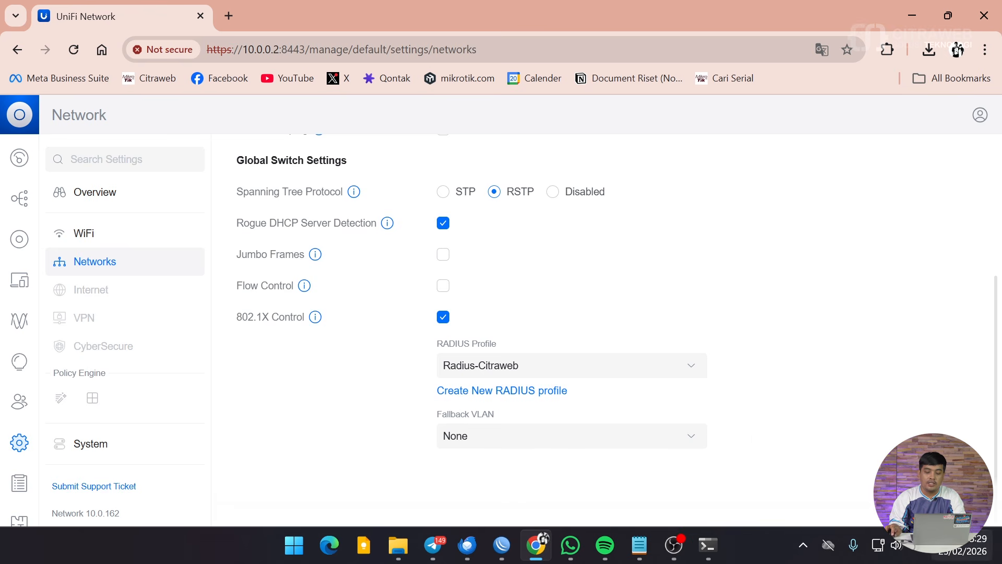
# Try joining the Internal Kantor Wi-Fi with Connect automatically ticked, then close the network list.
pyautogui.click(887, 544)
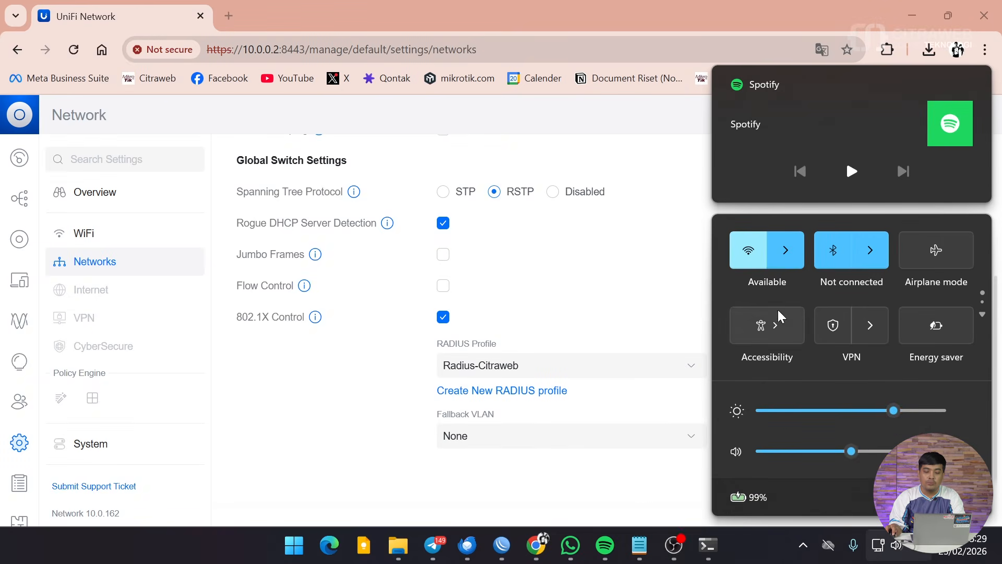
pyautogui.click(785, 253)
pyautogui.click(785, 354)
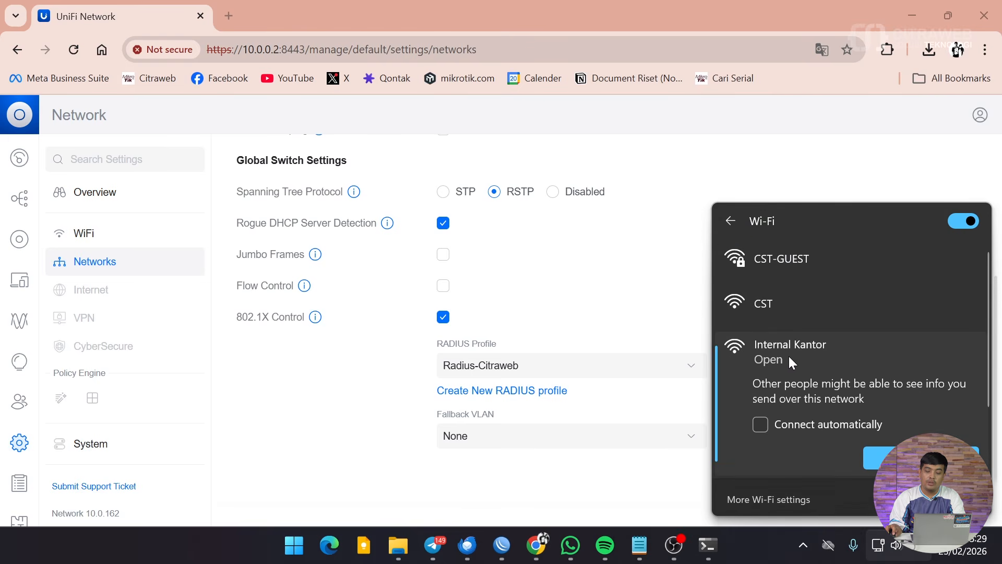
pyautogui.click(784, 424)
pyautogui.click(919, 458)
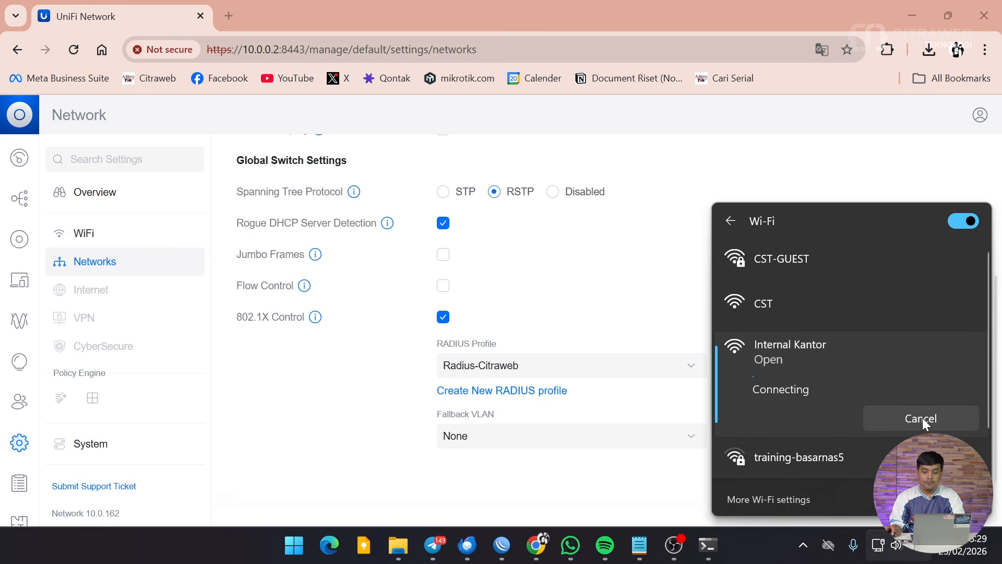
pyautogui.click(706, 178)
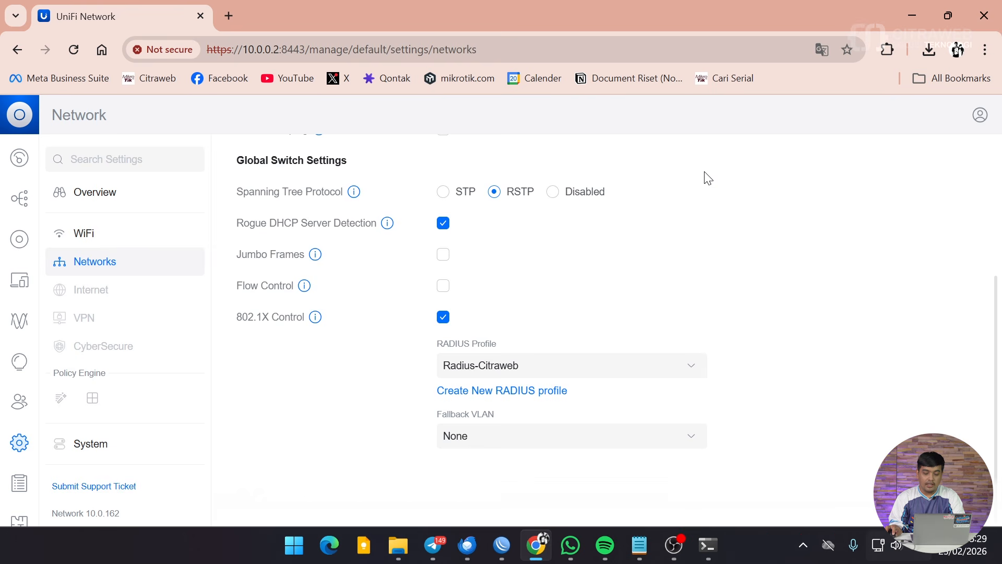
# Return to the admin WinBox session and close the Addresses window.
pyautogui.moveTo(499, 534)
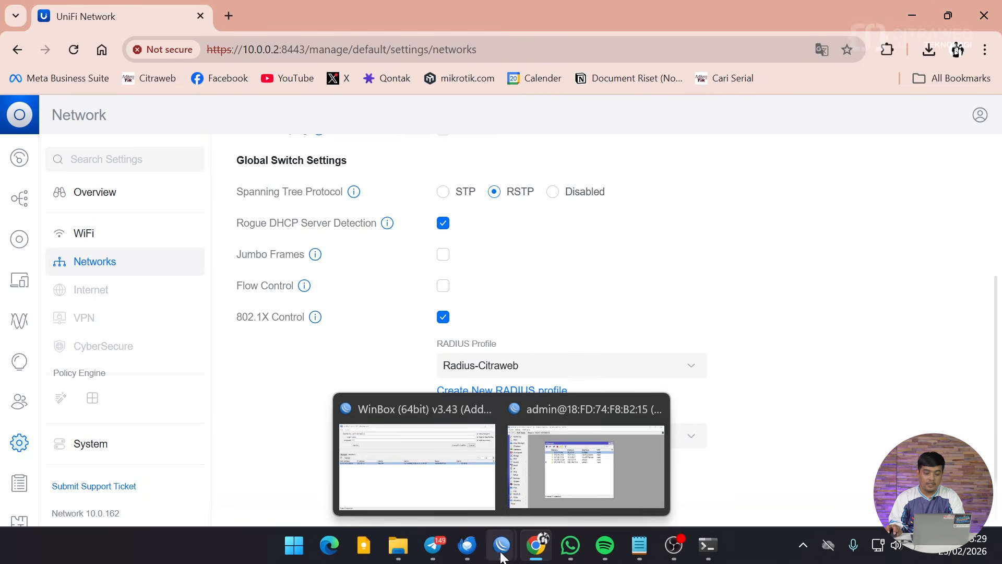
pyautogui.click(600, 426)
pyautogui.click(668, 112)
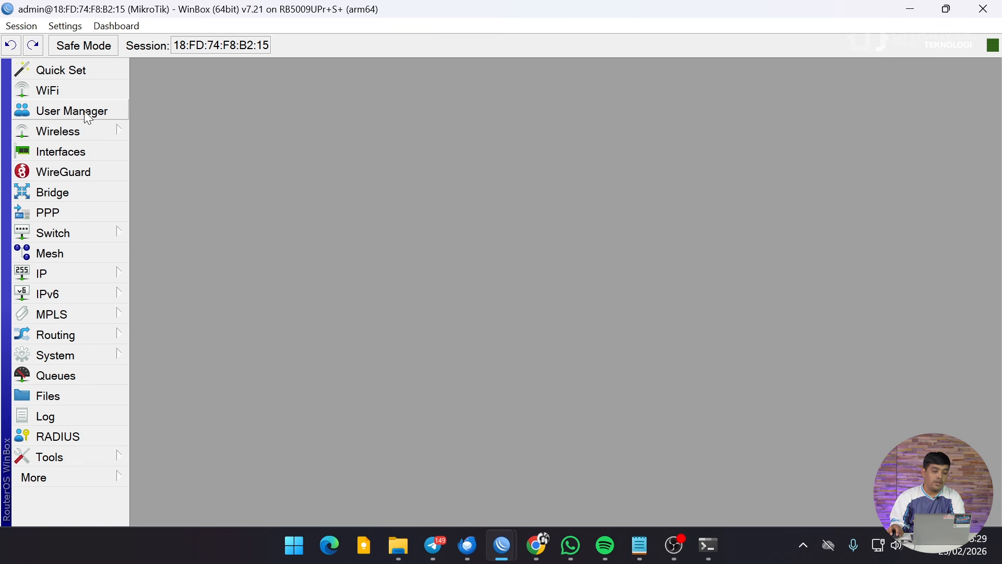
# In User Manager settings, enable the RADIUS server with Require Message Auth left at no.
pyautogui.click(72, 110)
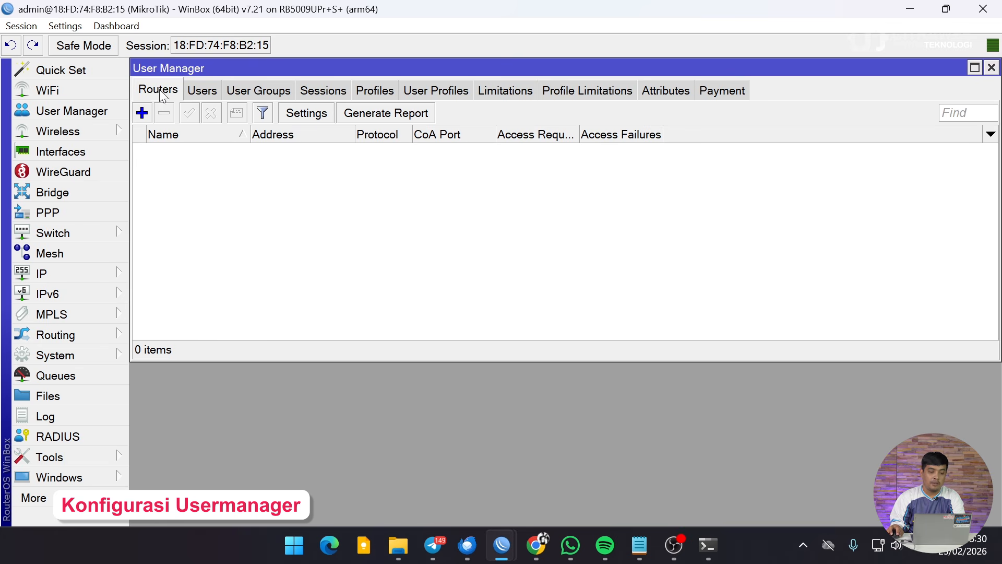
pyautogui.click(304, 112)
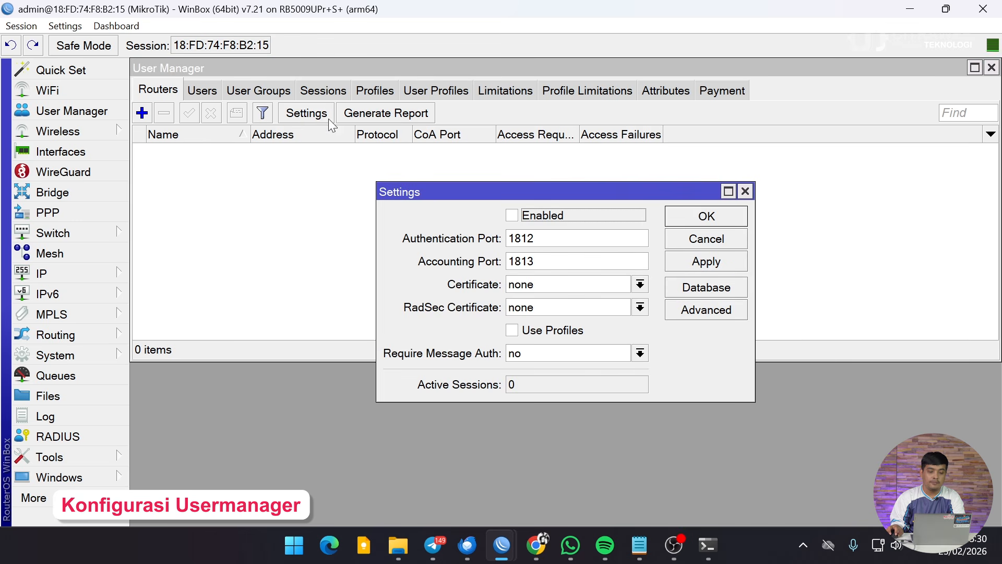
pyautogui.click(557, 222)
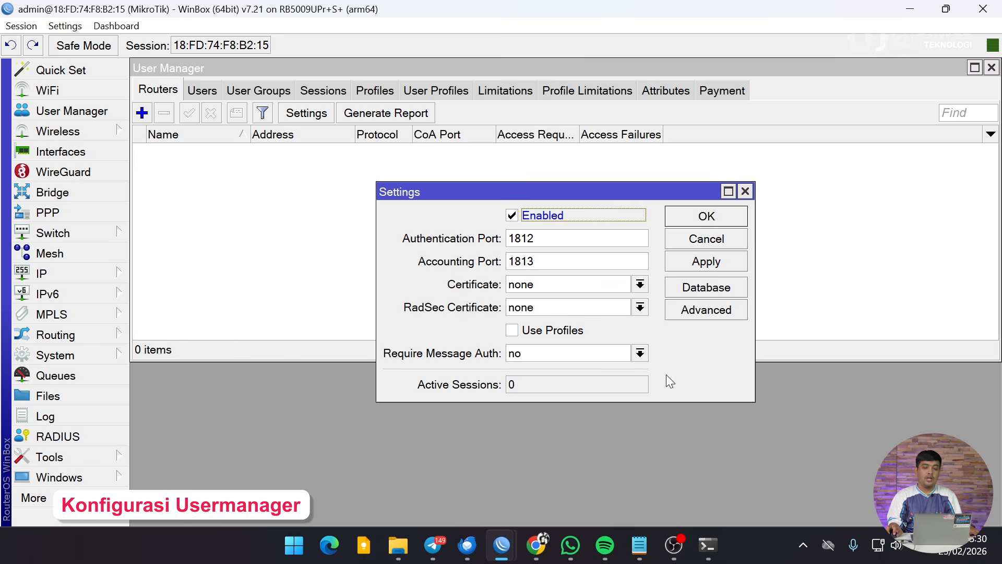
pyautogui.click(640, 353)
pyautogui.click(613, 369)
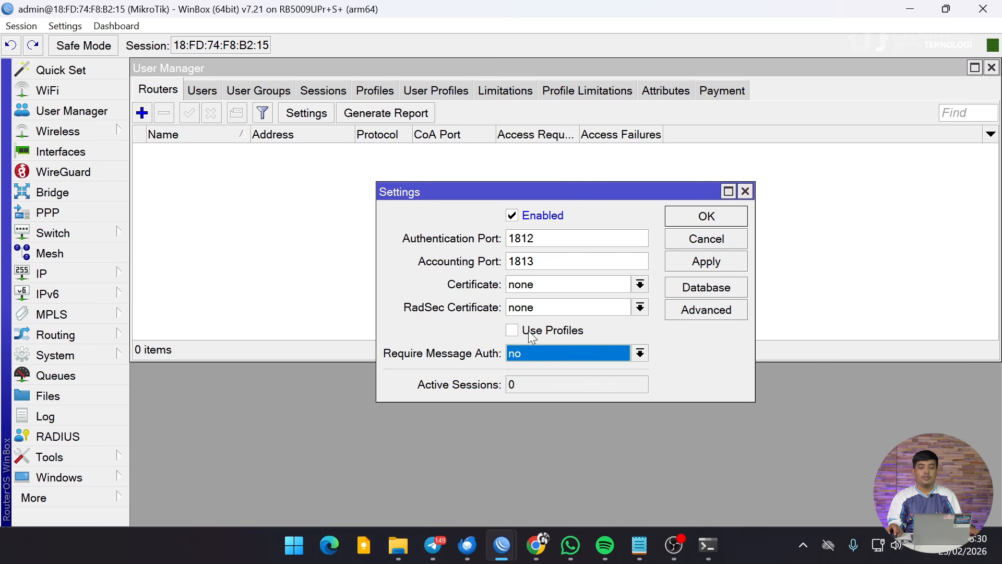
pyautogui.click(719, 221)
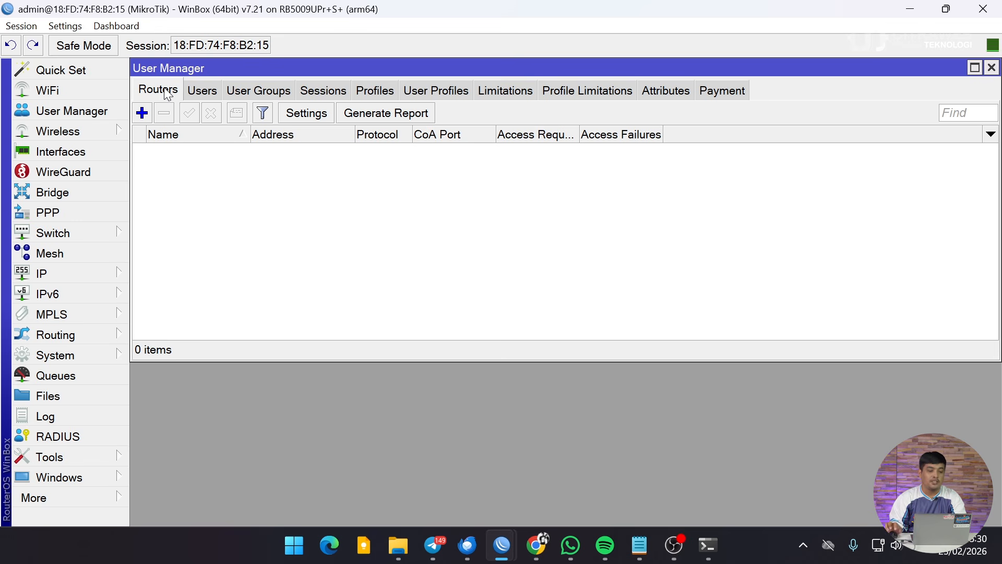
# Add a new User Manager router and name it AP1.
pyautogui.click(149, 118)
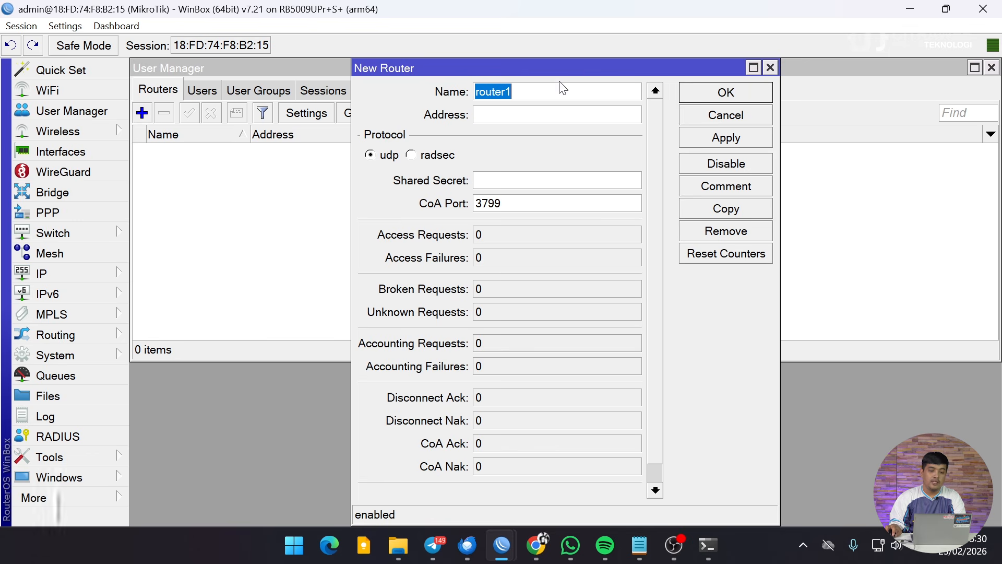
pyautogui.click(527, 91)
pyautogui.doubleClick(525, 92)
pyautogui.write('AP')
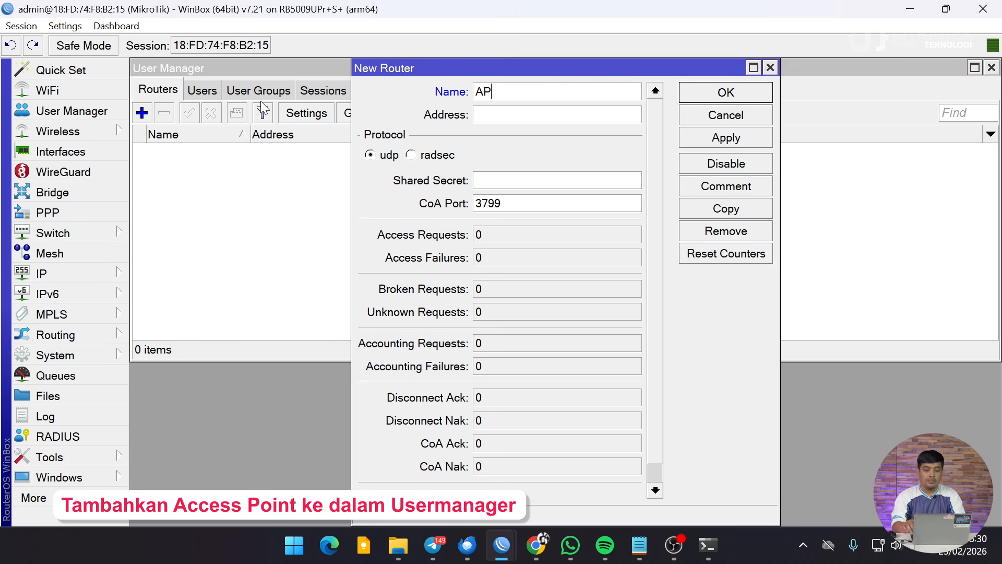
pyautogui.write('1')
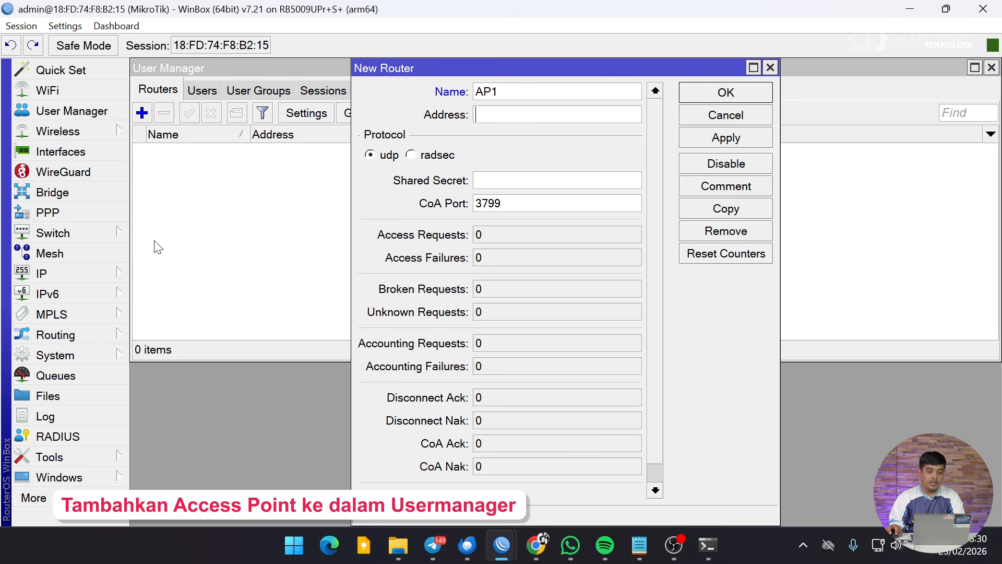
# Check the DHCP Server leases for the access points at 10.0.0.252 and 10.0.0.253.
pyautogui.click(74, 272)
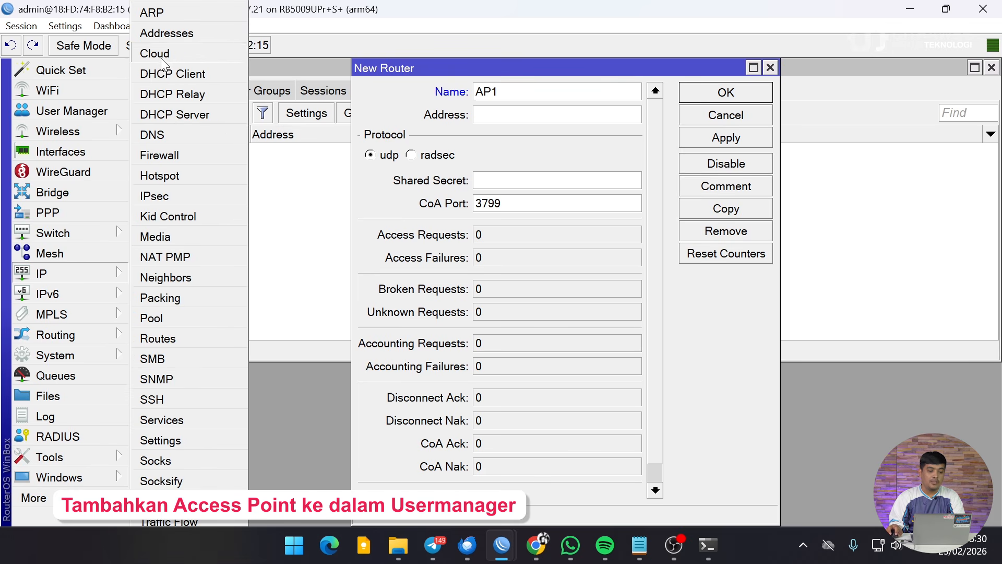
pyautogui.click(202, 116)
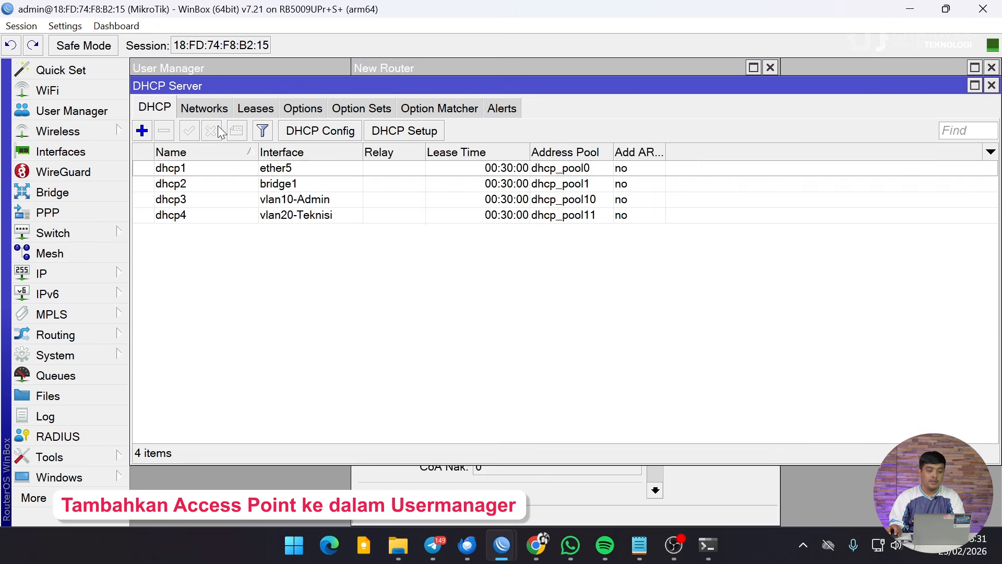
pyautogui.click(242, 108)
pyautogui.click(249, 183)
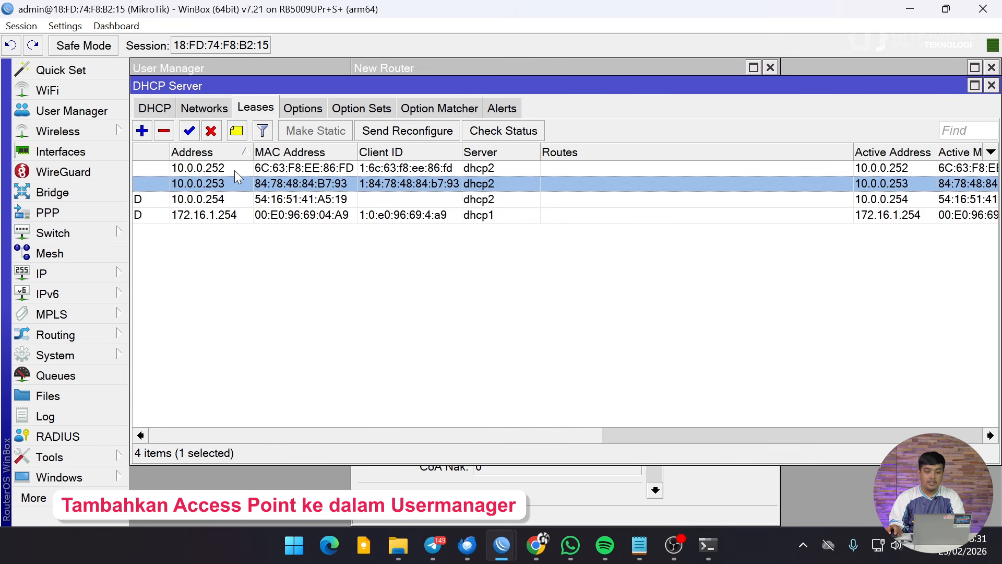
pyautogui.moveTo(318, 434); pyautogui.dragTo(165, 421)
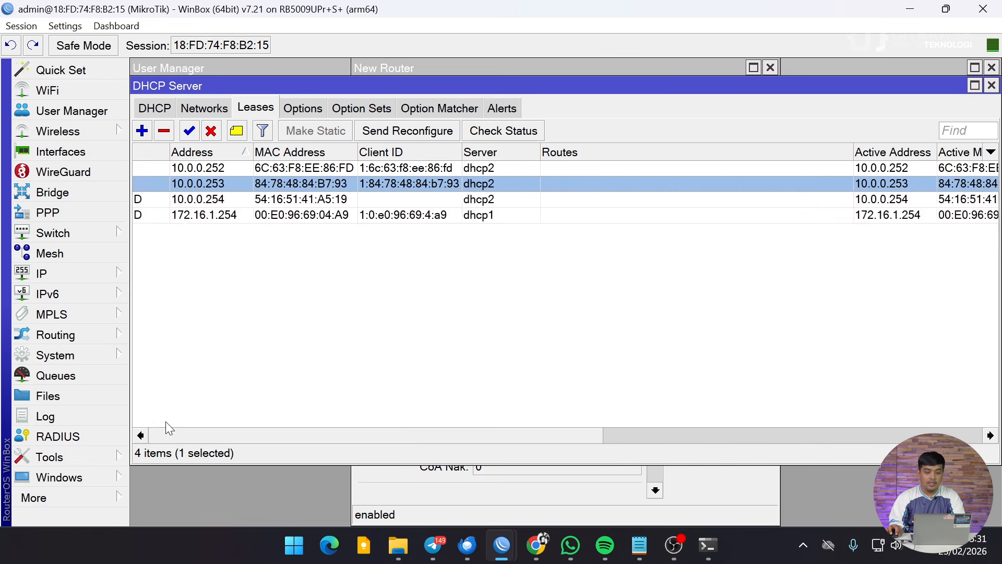
pyautogui.click(224, 170)
pyautogui.click(224, 184)
# Confirm in UniFi Devices that U6 Pro is 10.0.0.252 and U7 Lite 10.0.0.253, then minimize Chrome.
pyautogui.click(537, 556)
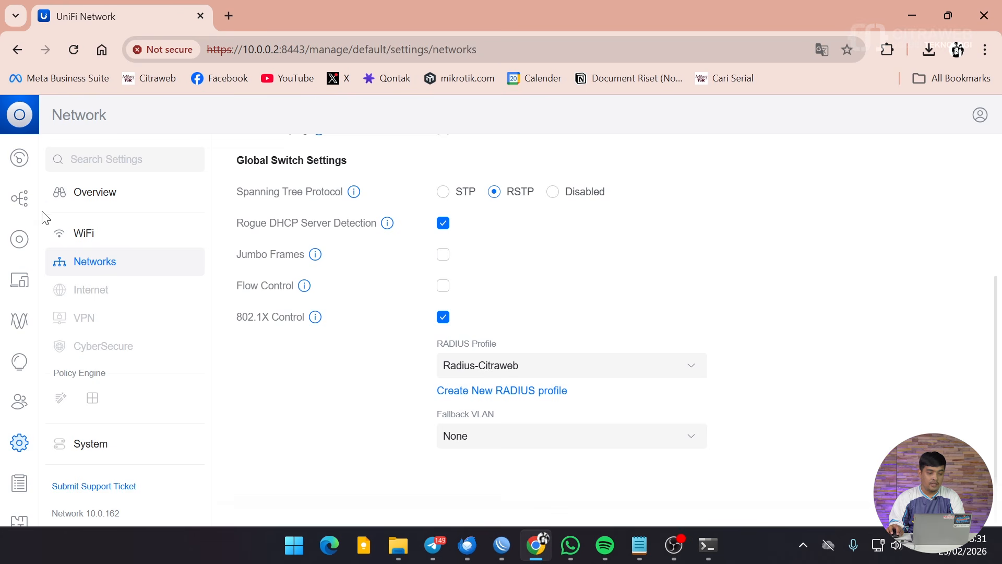
pyautogui.click(20, 253)
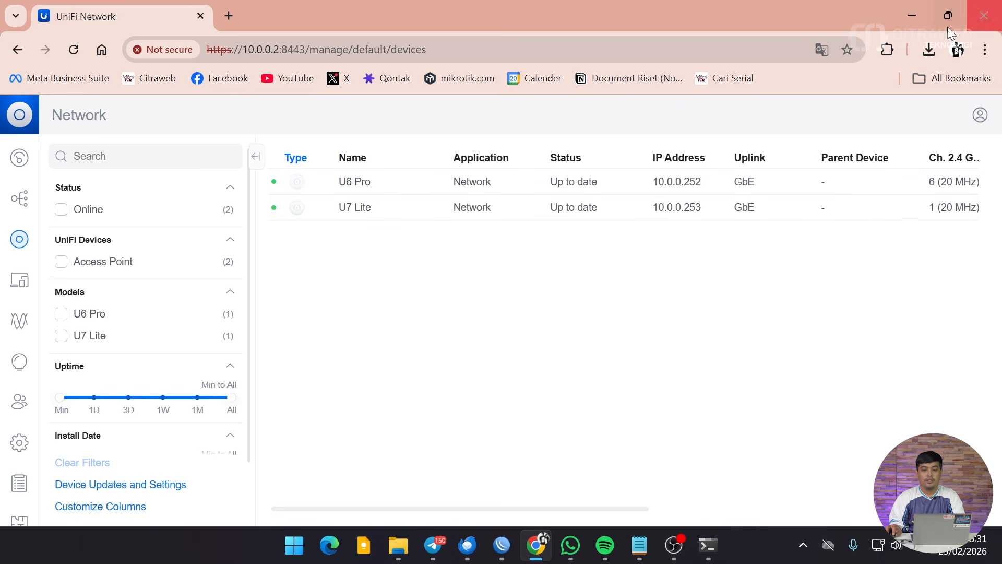
pyautogui.click(909, 20)
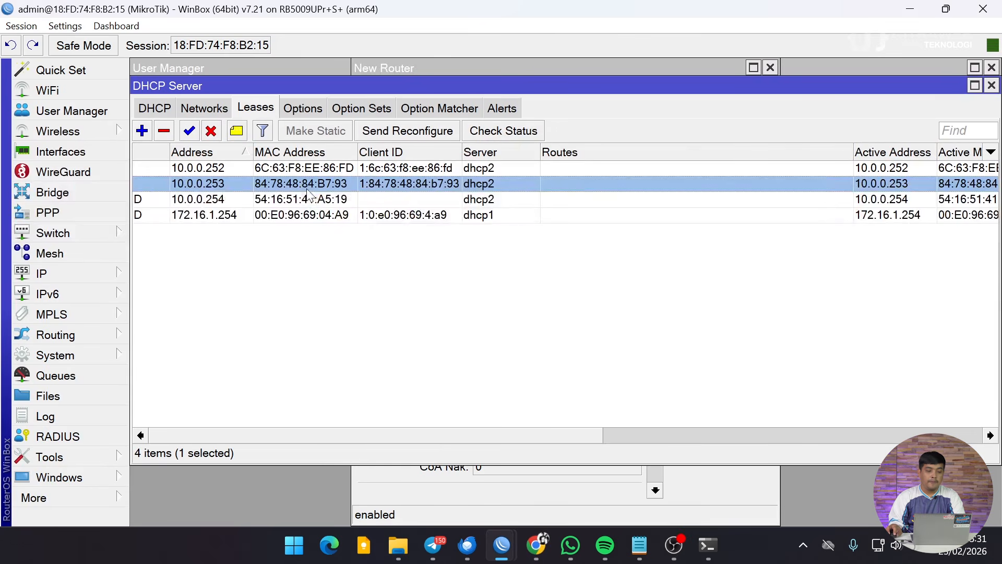
# Give router AP1 address 10.0.0.252 and a shared secret, show passwords, and save it.
pyautogui.click(991, 85)
pyautogui.click(516, 115)
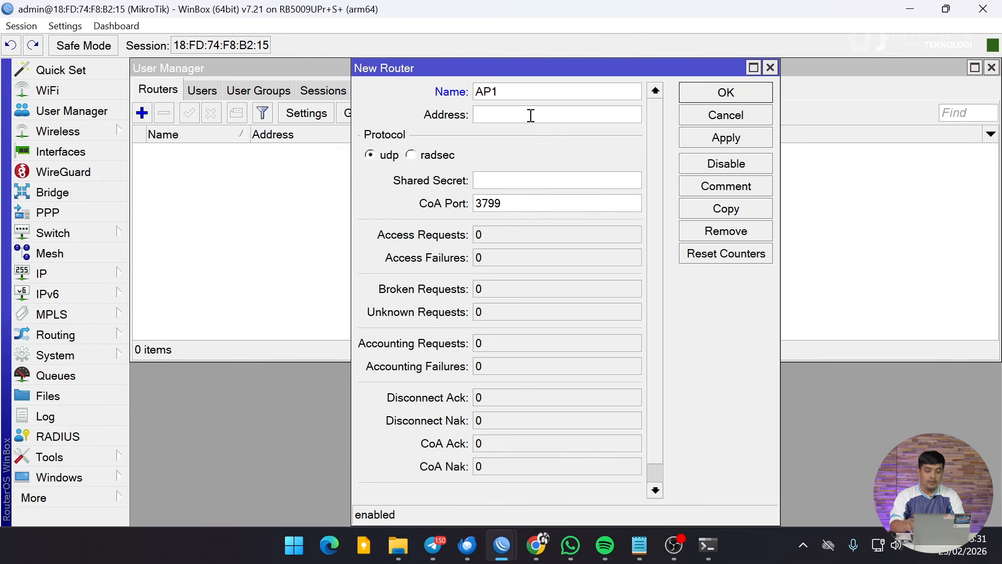
pyautogui.write('10')
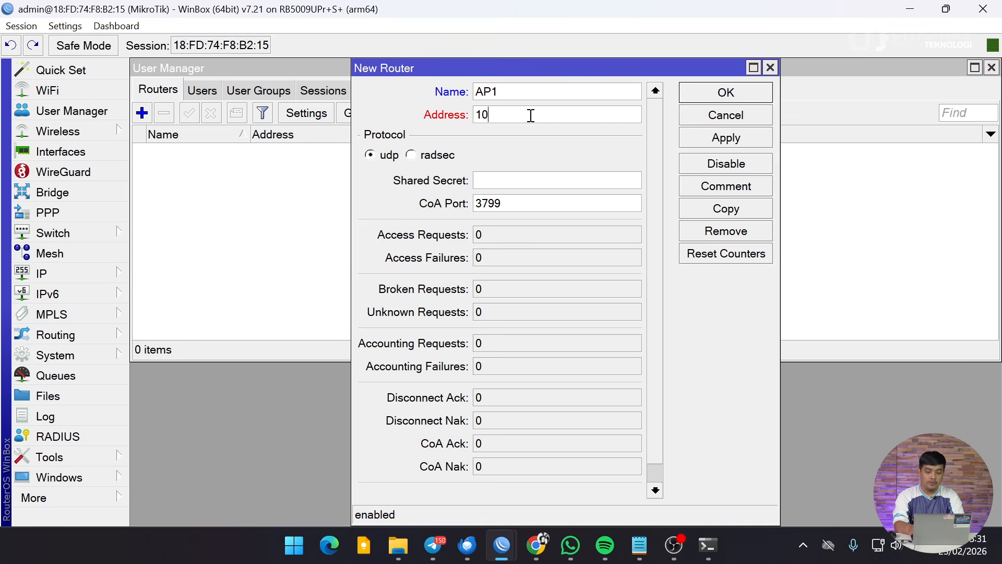
pyautogui.write('.0.0.24')
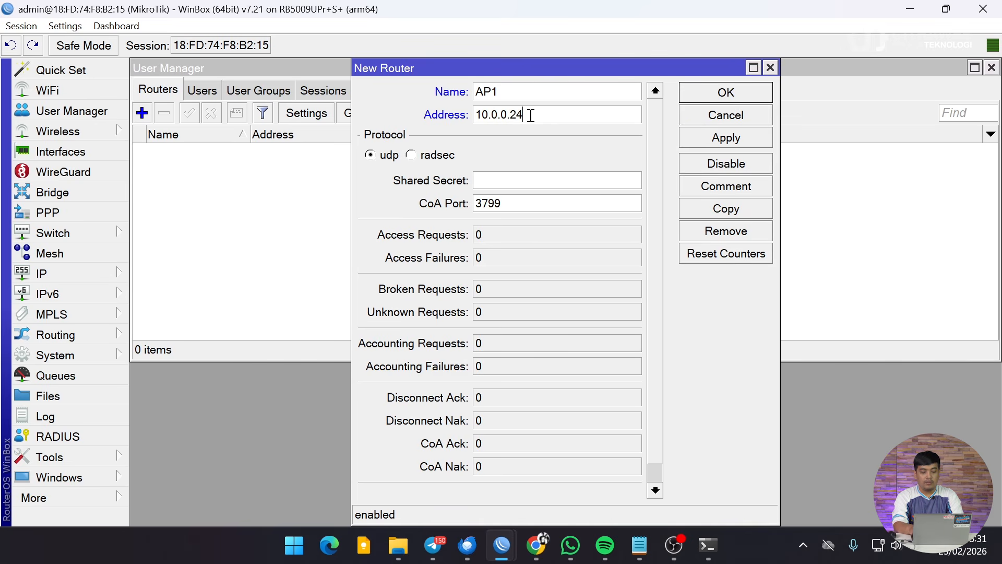
pyautogui.press('BackSpace')
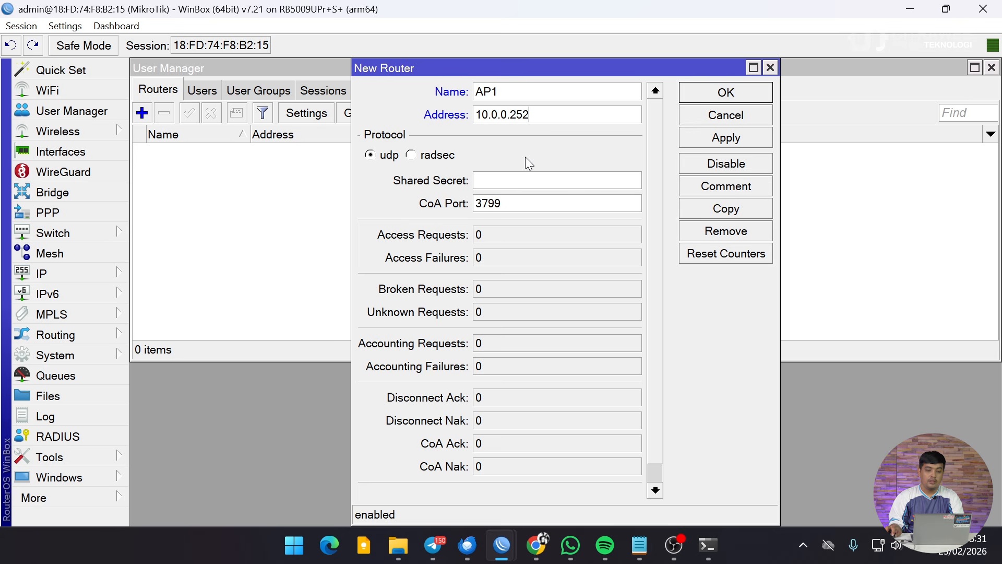
pyautogui.click(503, 178)
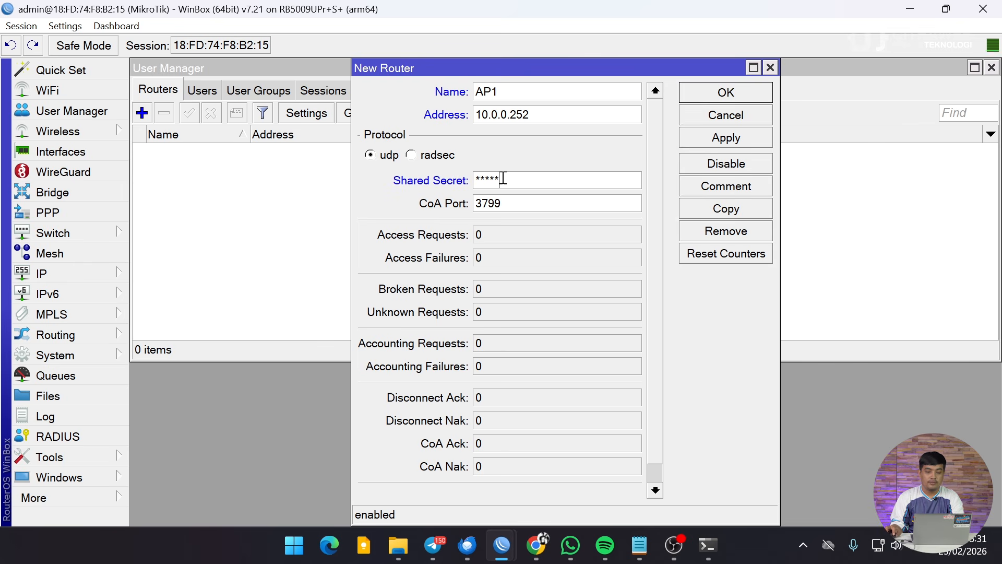
pyautogui.click(65, 26)
pyautogui.click(92, 62)
pyautogui.click(736, 90)
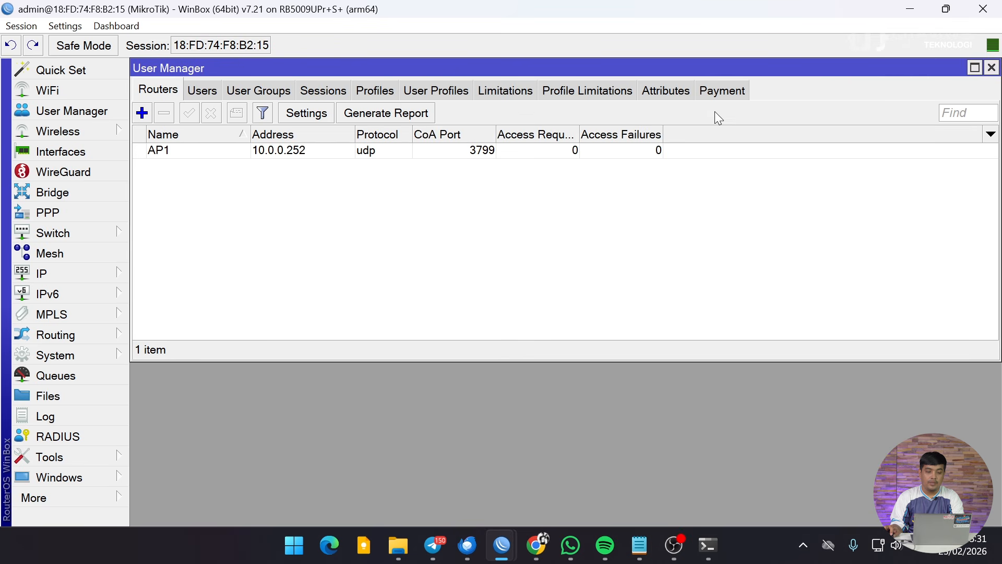
# Add router AP2 at 10.0.0.253 with the same shared secret and save it.
pyautogui.click(142, 113)
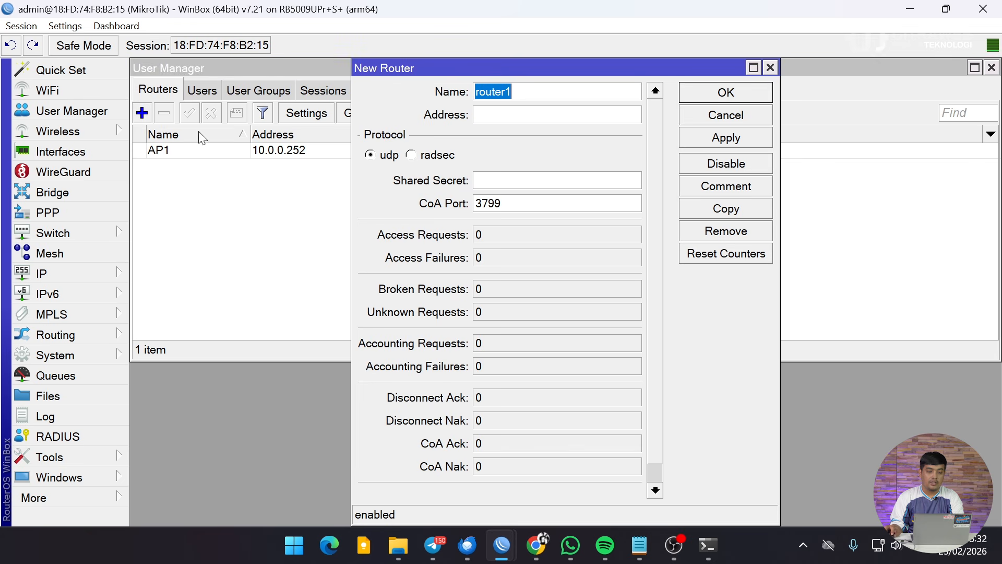
pyautogui.write('AP2')
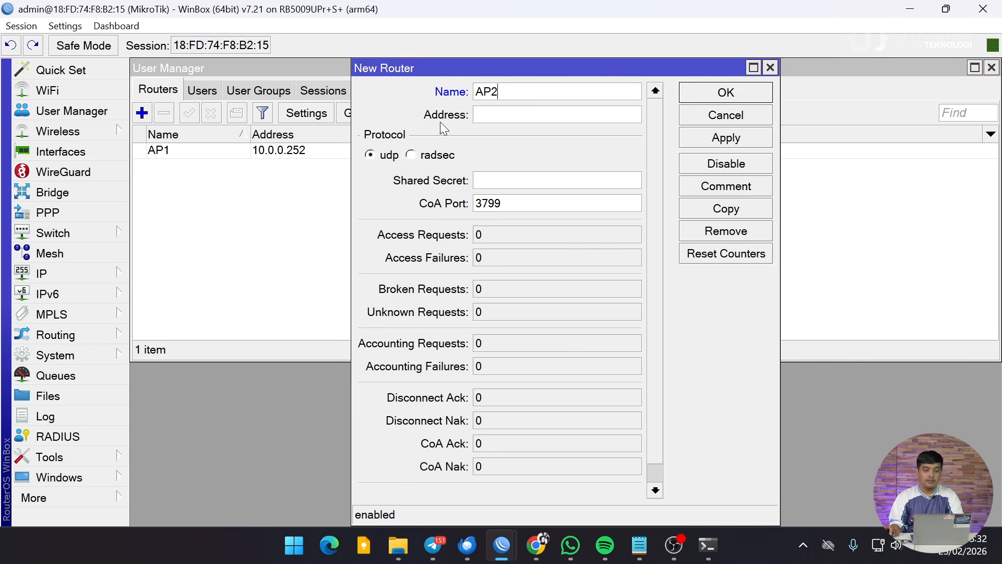
pyautogui.click(482, 115)
pyautogui.write('10.0.0')
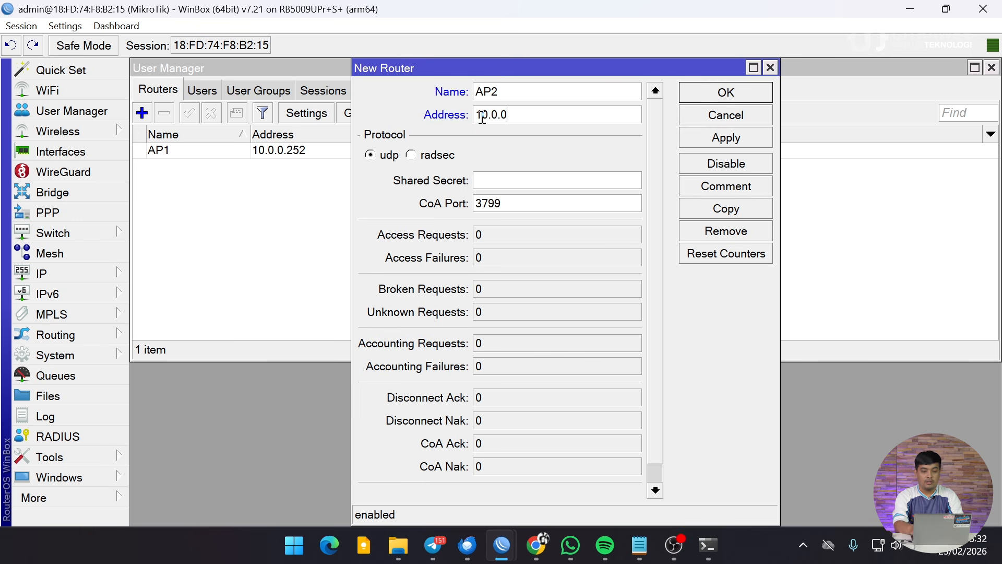
pyautogui.write('.254')
pyautogui.press('BackSpace')
pyautogui.write('3')
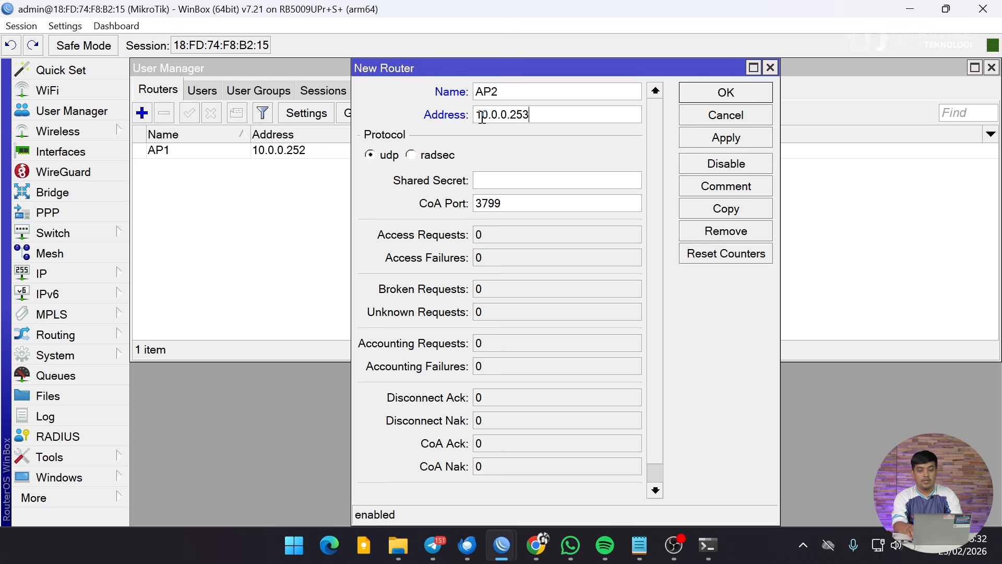
pyautogui.click(496, 179)
pyautogui.write('12345')
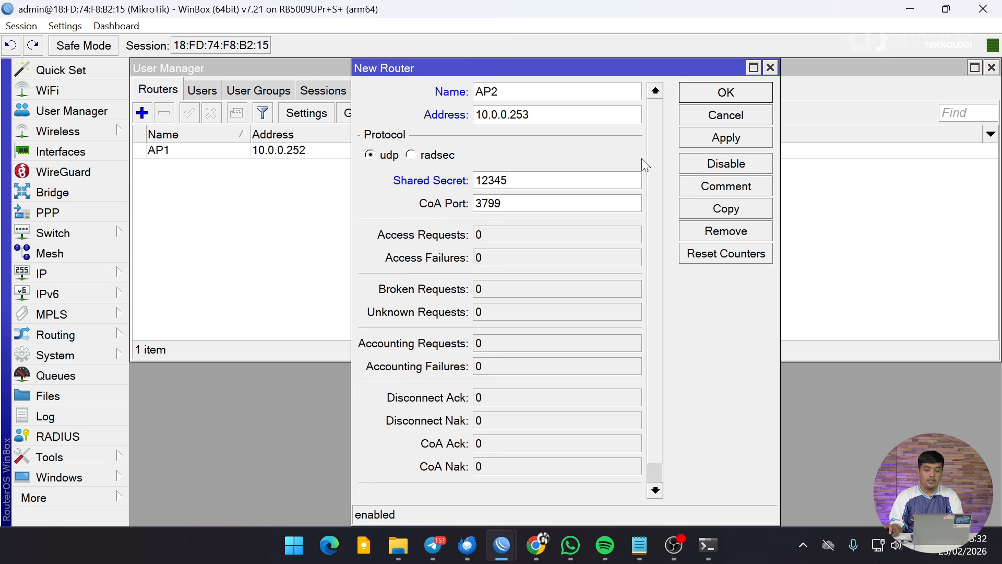
pyautogui.click(707, 92)
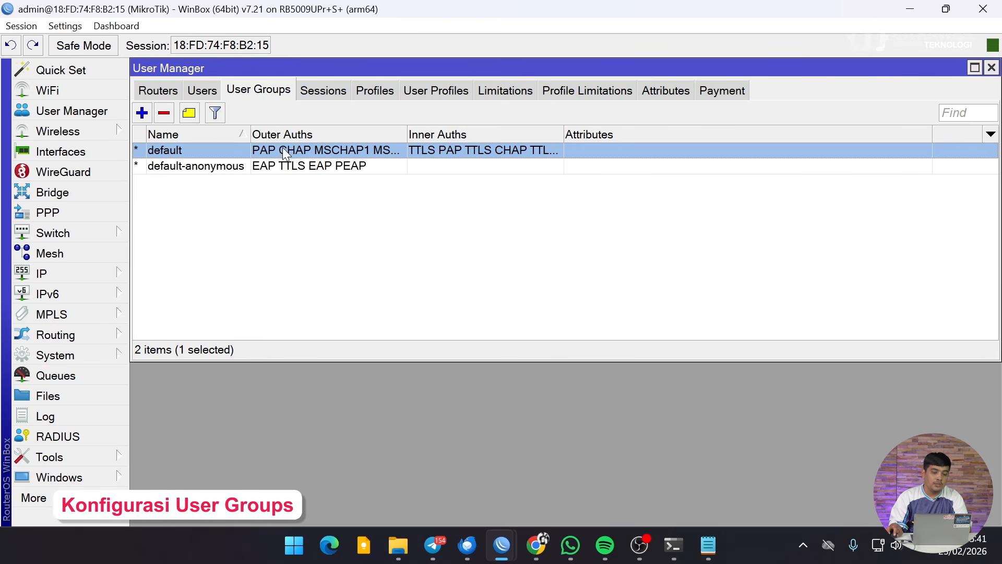
# Copy the default user group into a new group and type the name vlan10-admin.
pyautogui.doubleClick(191, 150)
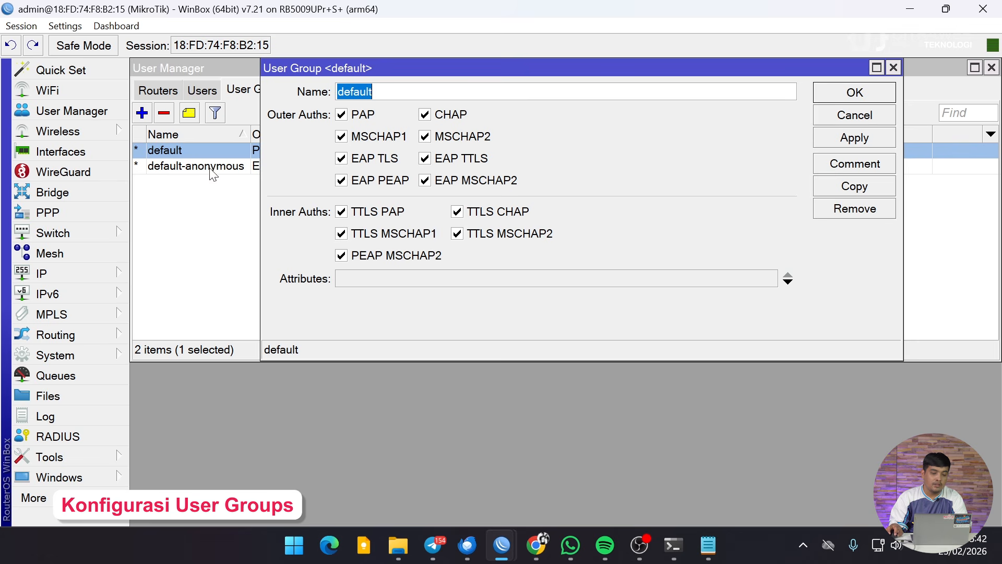
pyautogui.click(851, 192)
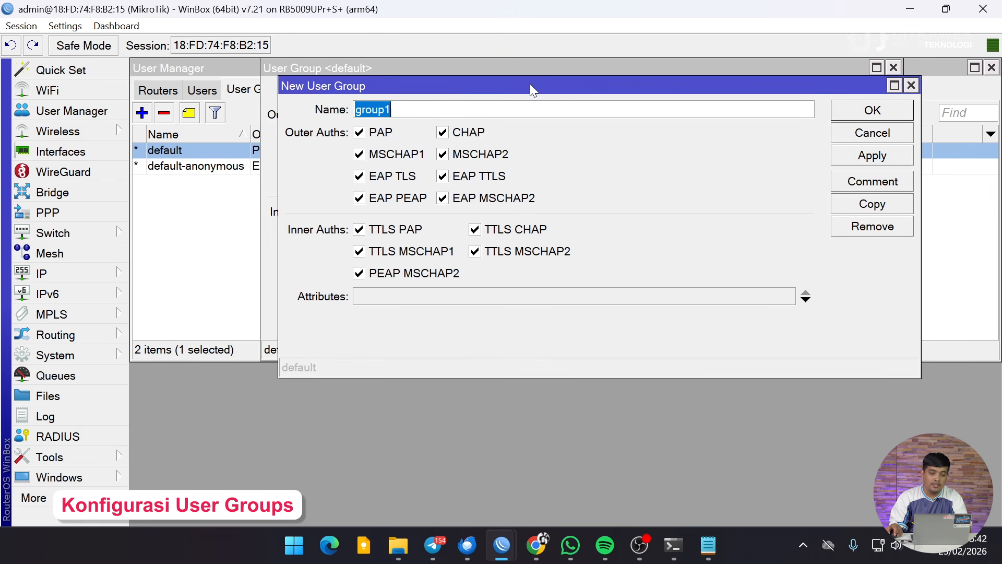
pyautogui.moveTo(530, 84); pyautogui.dragTo(515, 55)
pyautogui.click(892, 68)
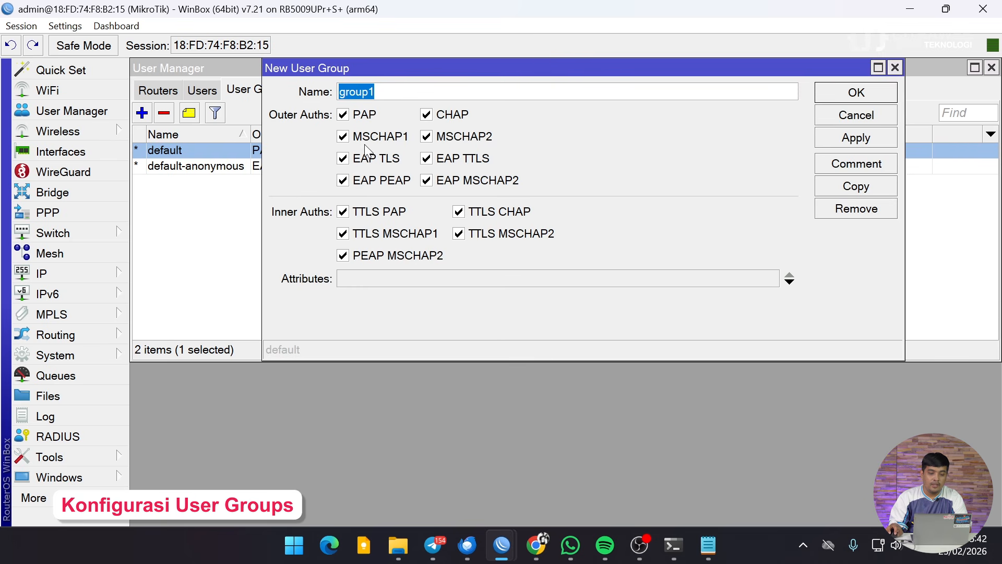
pyautogui.write('vlan')
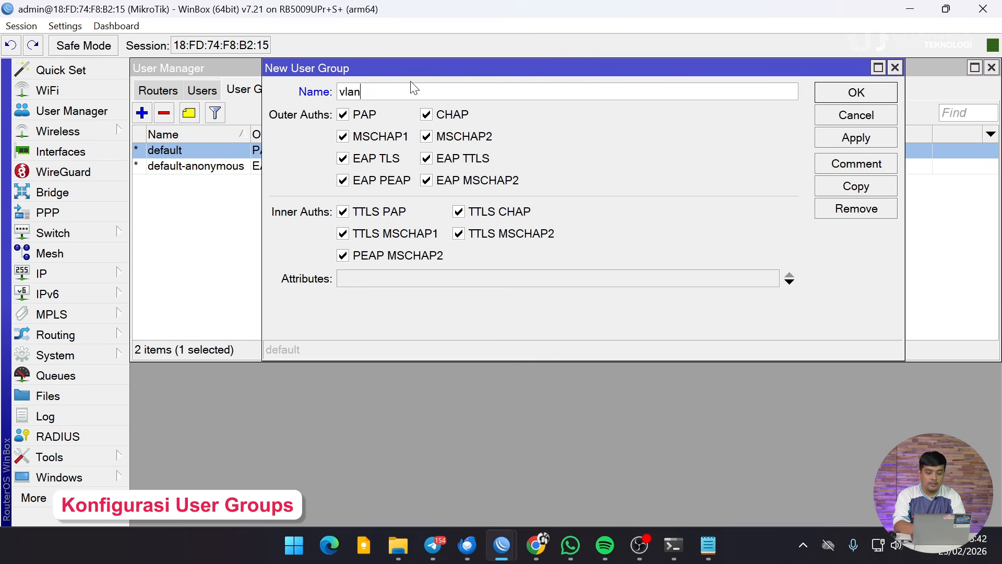
pyautogui.write('10-admin')
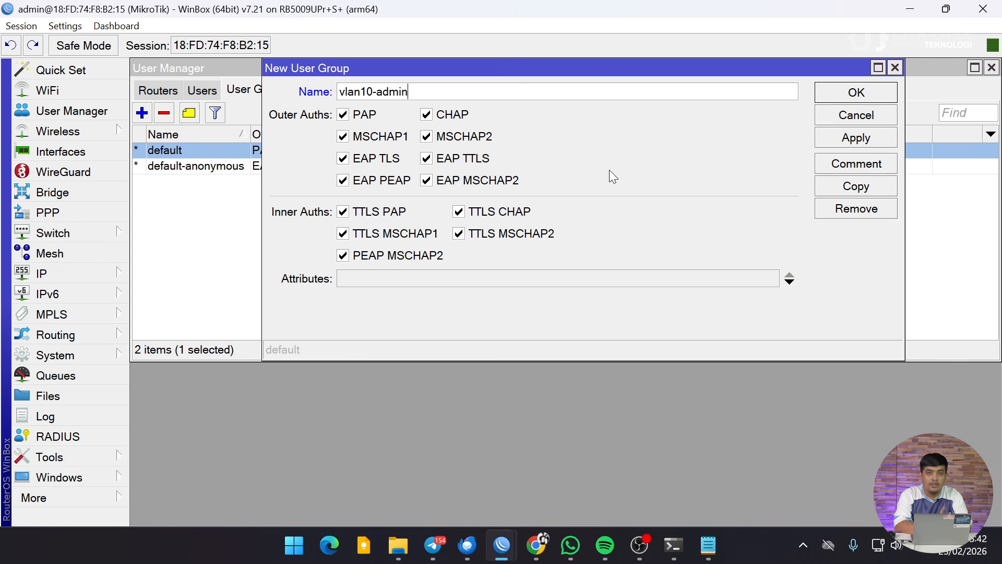
# Add a Tunnel-Medium-Type attribute with value 6 to the vlan10-admin group.
pyautogui.click(789, 283)
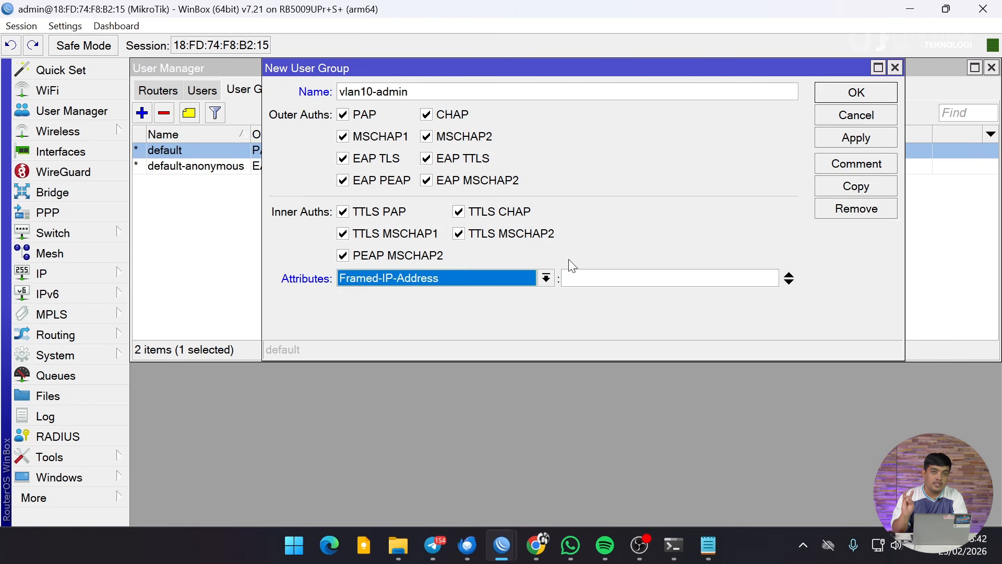
pyautogui.click(546, 277)
pyautogui.scroll(-4, 493, 224)
pyautogui.scroll(-3, 489, 210)
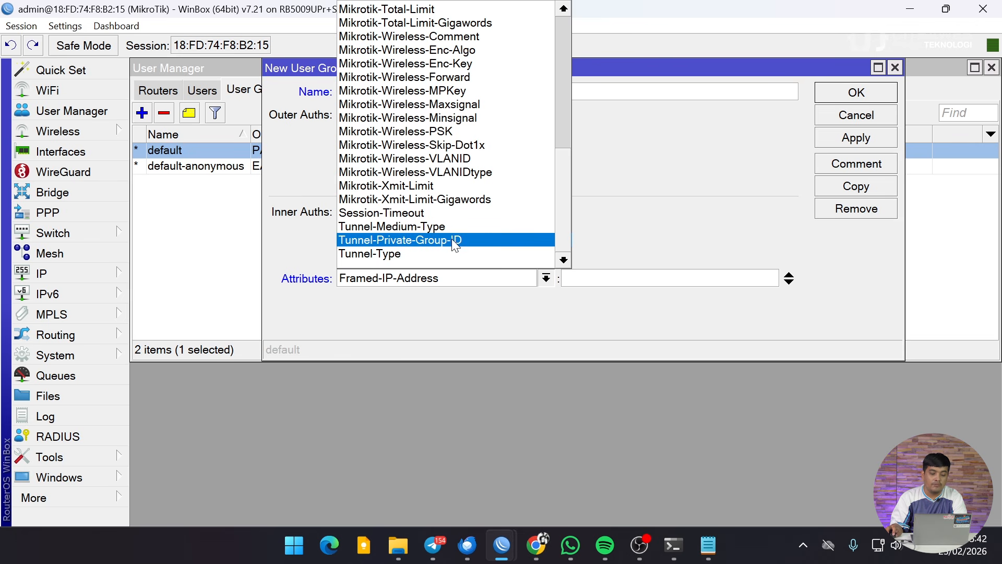
pyautogui.click(428, 227)
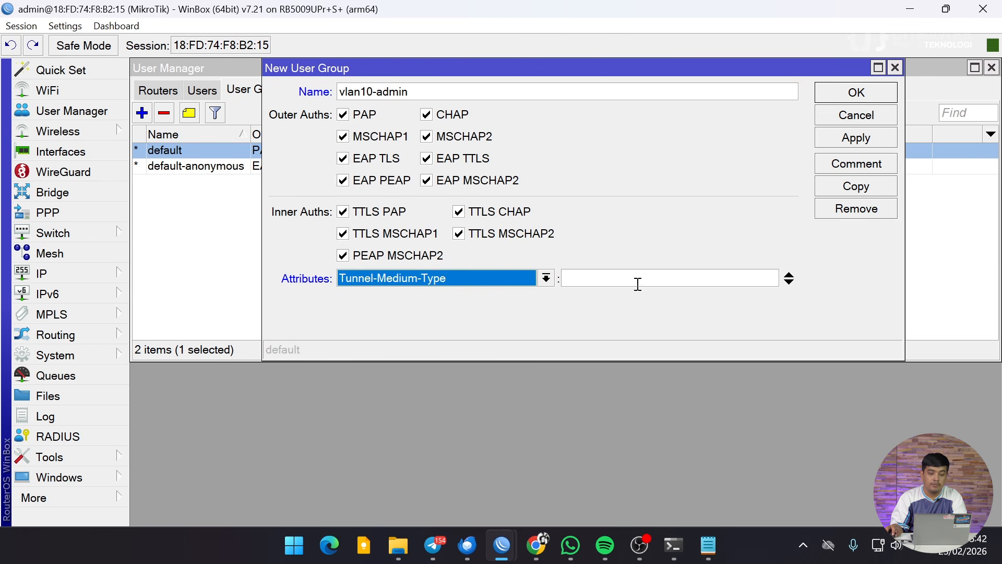
pyautogui.click(609, 278)
pyautogui.write('6')
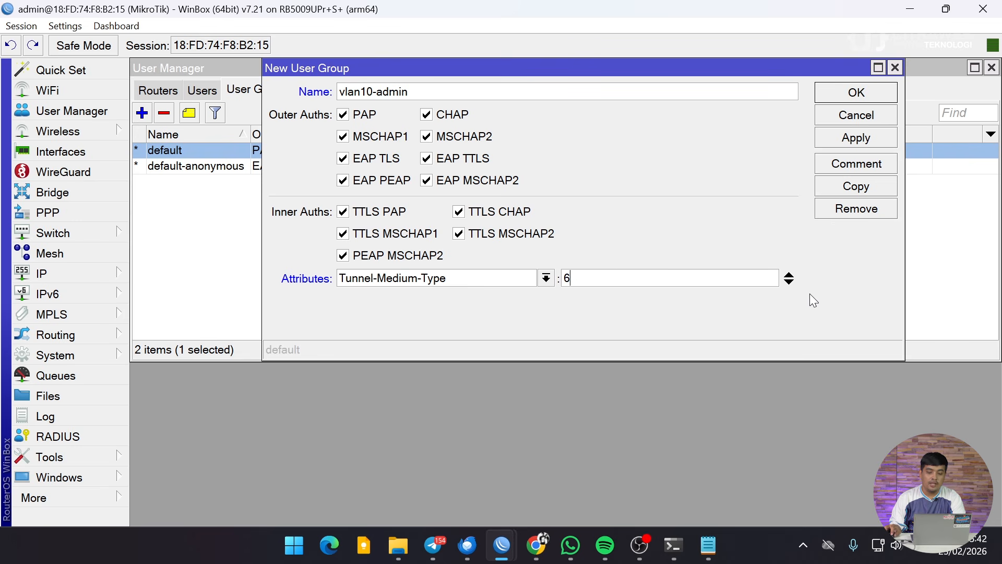
# Add a second attribute, Tunnel-Type, with value 13.
pyautogui.click(789, 282)
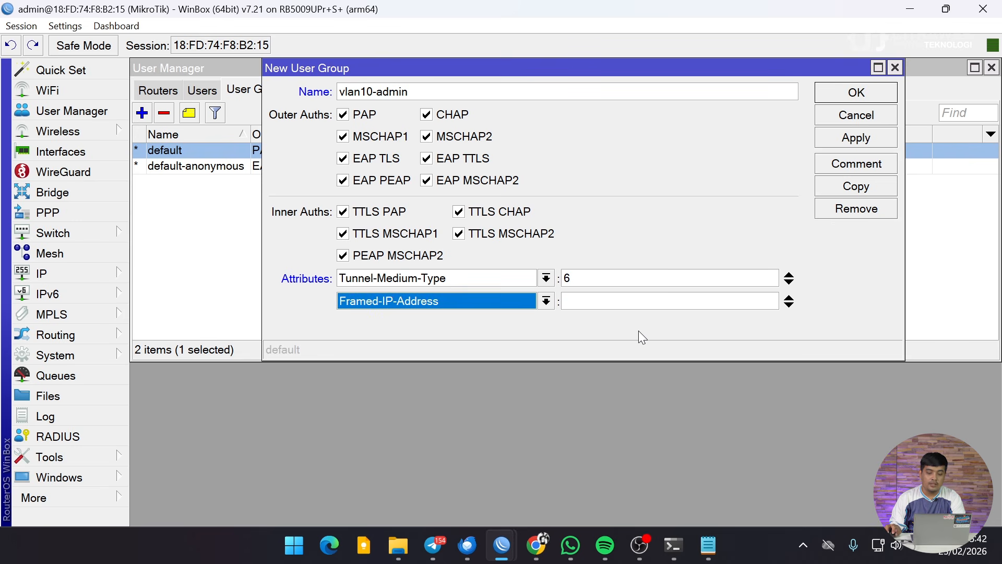
pyautogui.click(545, 302)
pyautogui.scroll(-6, 452, 224)
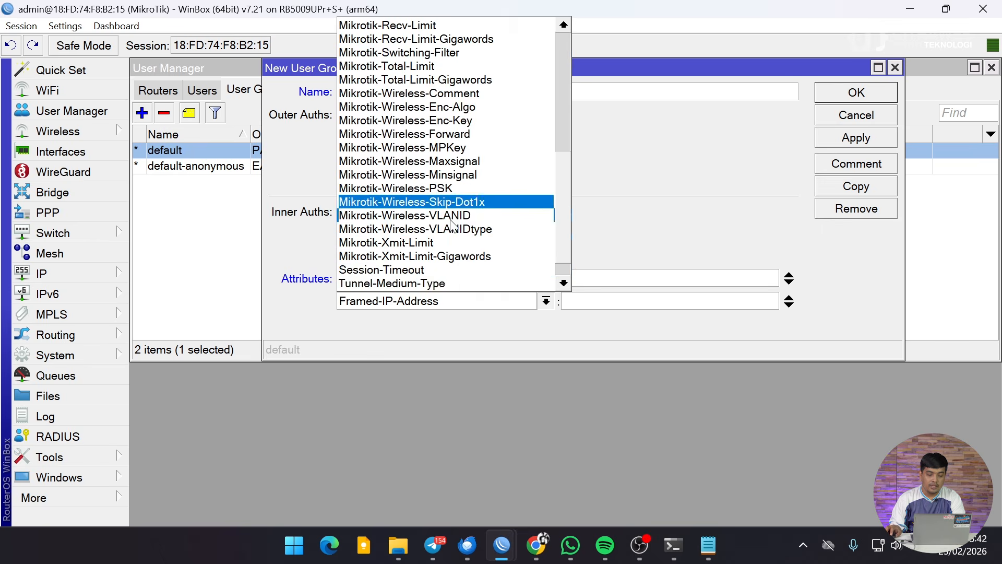
pyautogui.scroll(-1, 452, 225)
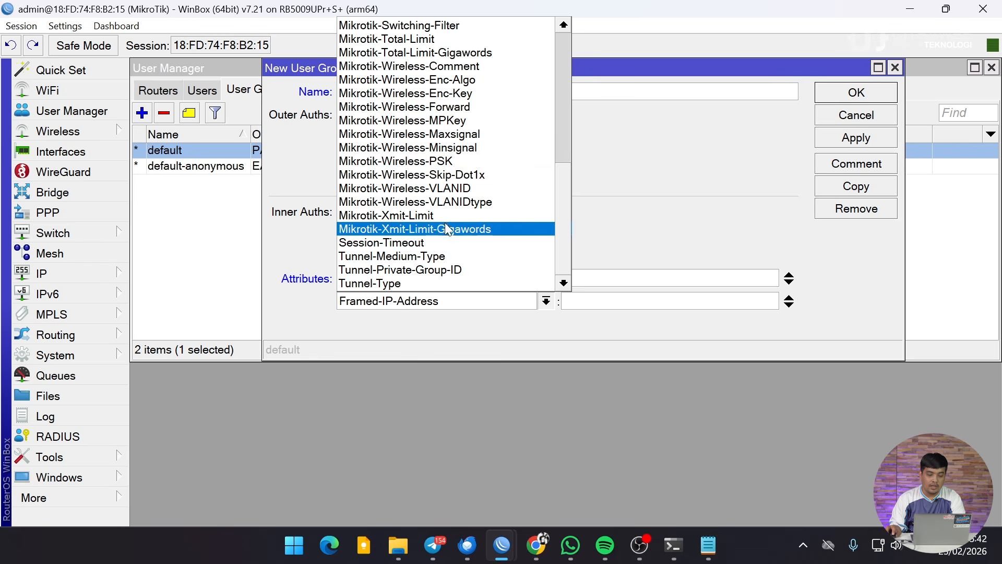
pyautogui.click(421, 282)
pyautogui.click(583, 303)
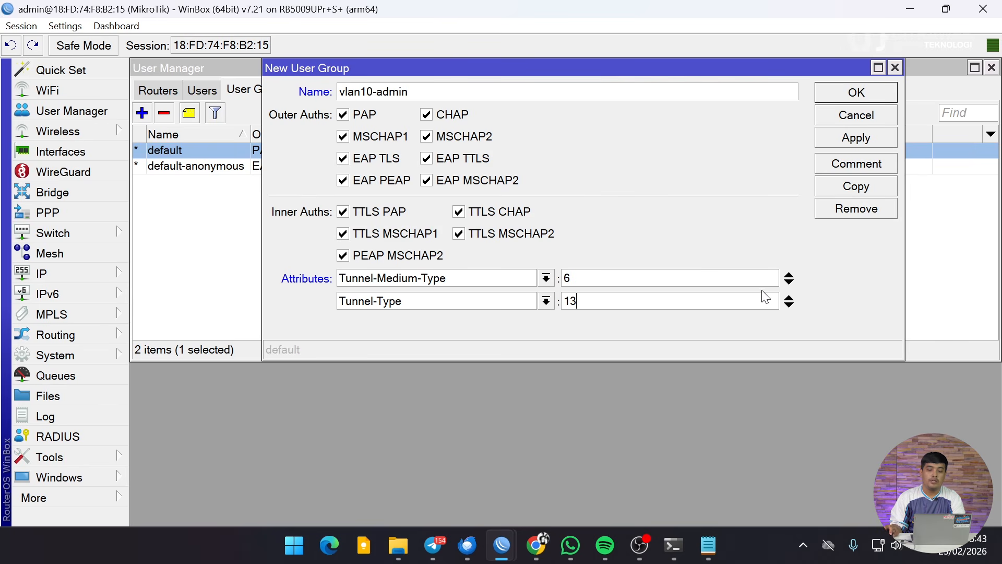
# Add Tunnel-Private-Group-ID 10 as the third attribute and save the group.
pyautogui.click(789, 306)
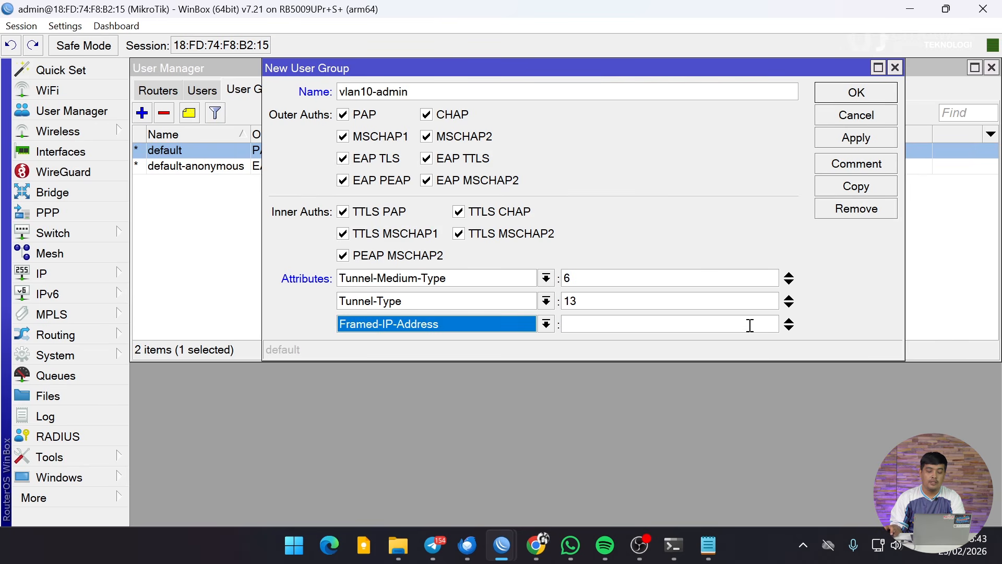
pyautogui.click(545, 325)
pyautogui.scroll(-8, 416, 227)
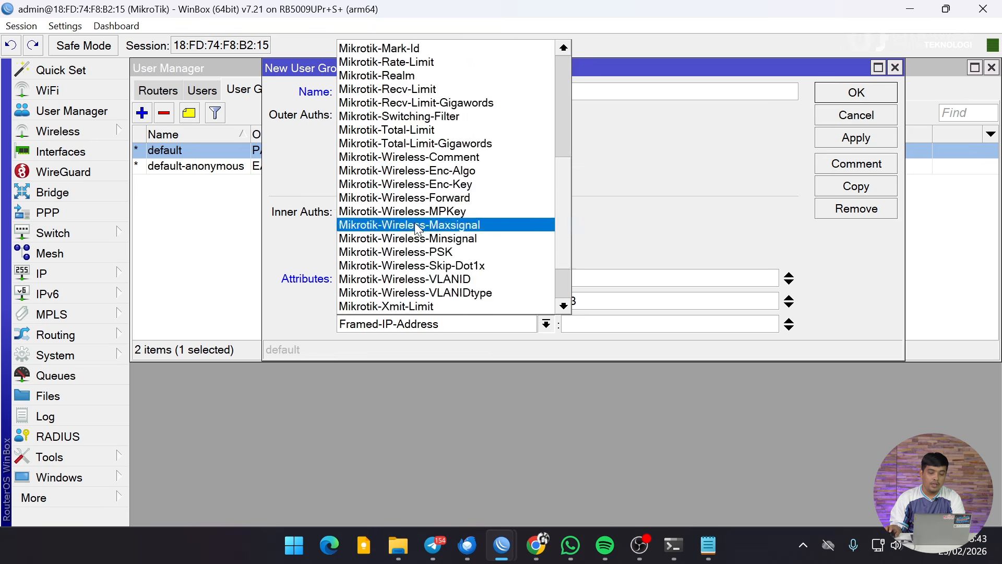
pyautogui.click(415, 291)
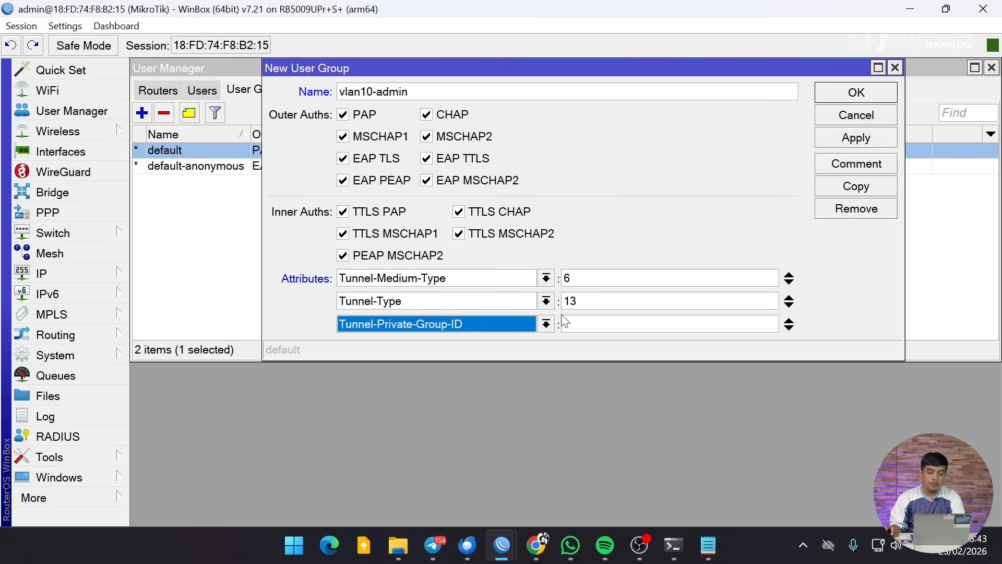
pyautogui.click(583, 323)
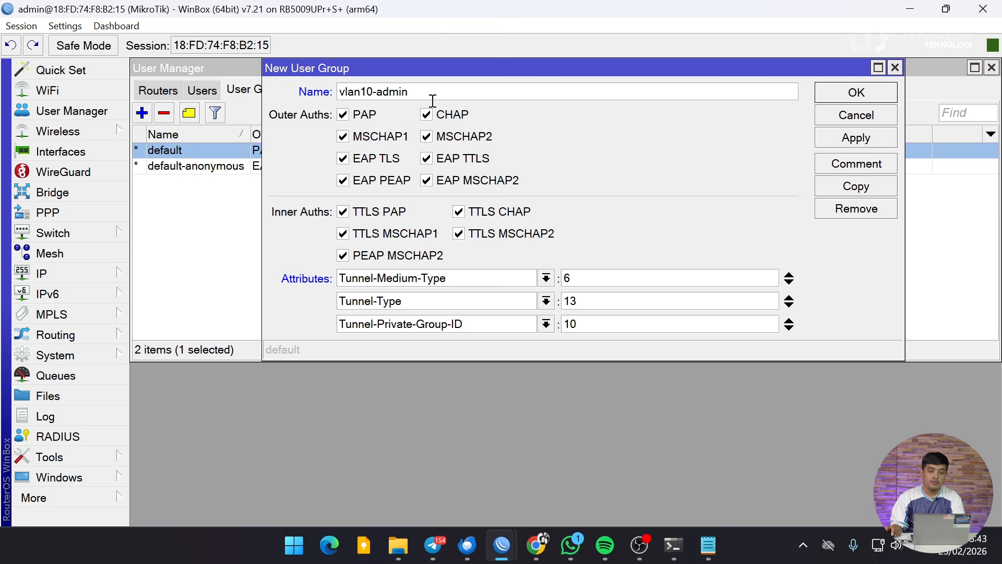
pyautogui.click(858, 142)
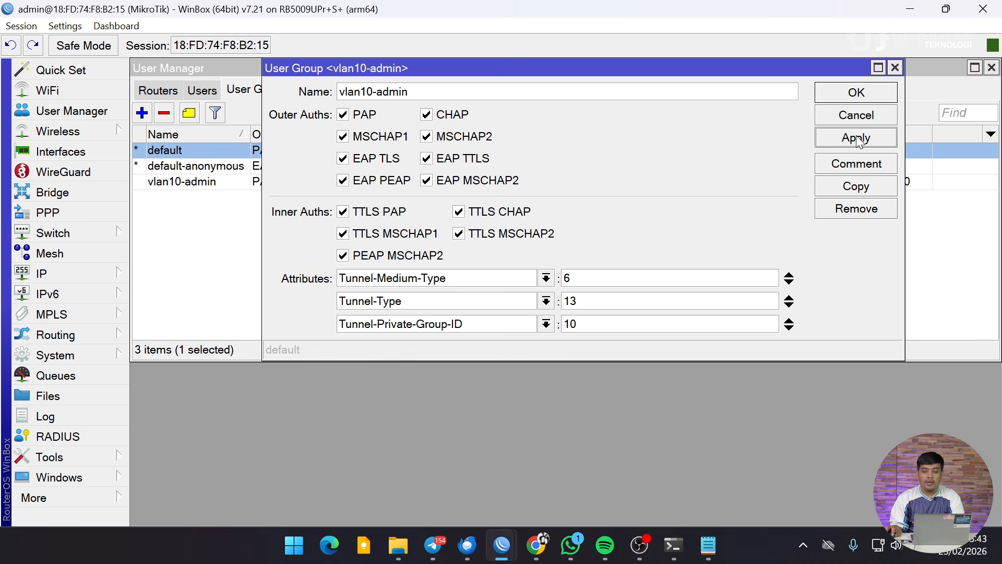
# Copy vlan10-admin as vlan20-teknisi with Tunnel-Private-Group-ID 20, then close both group dialogs.
pyautogui.click(860, 188)
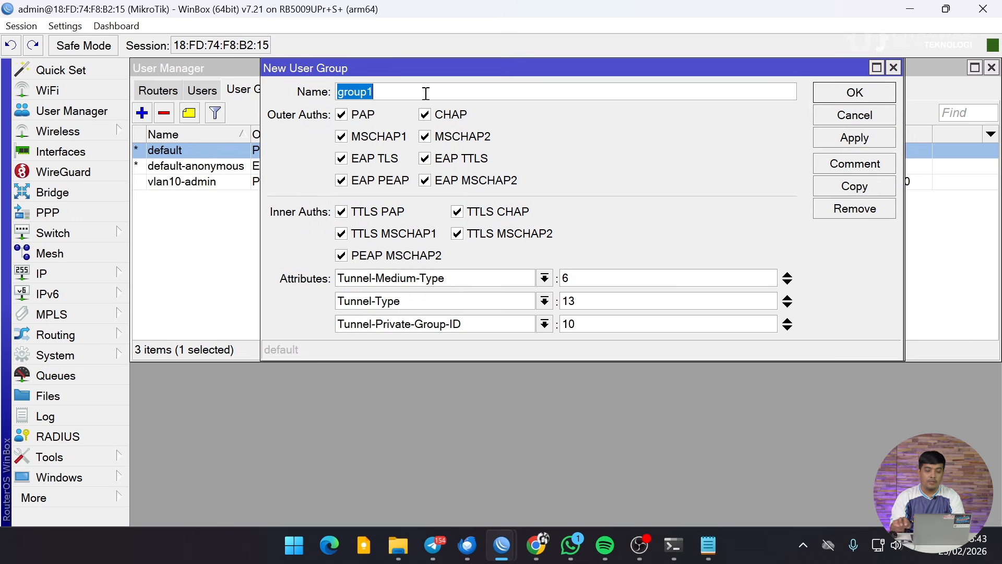
pyautogui.write('vlan20-')
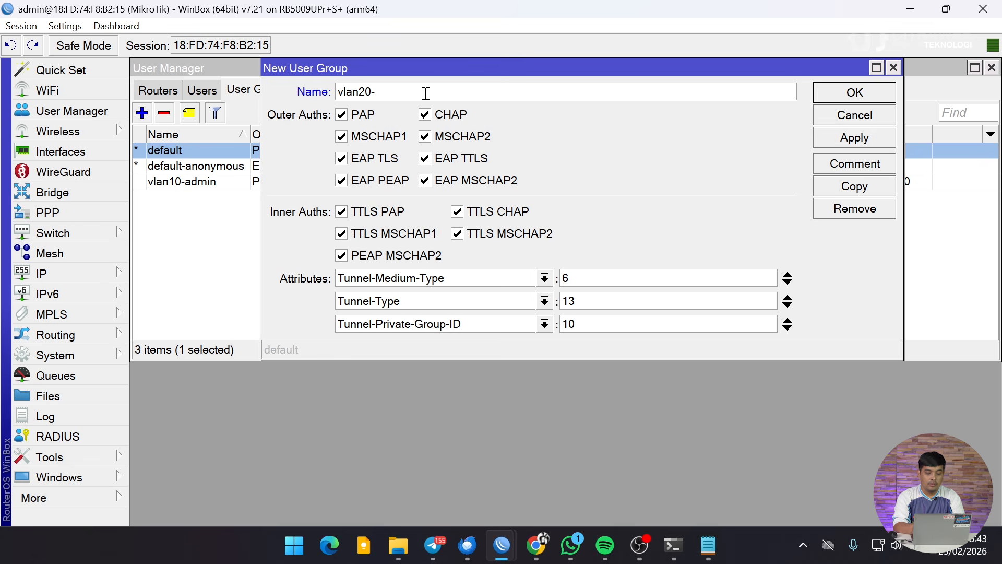
pyautogui.write('teknisi')
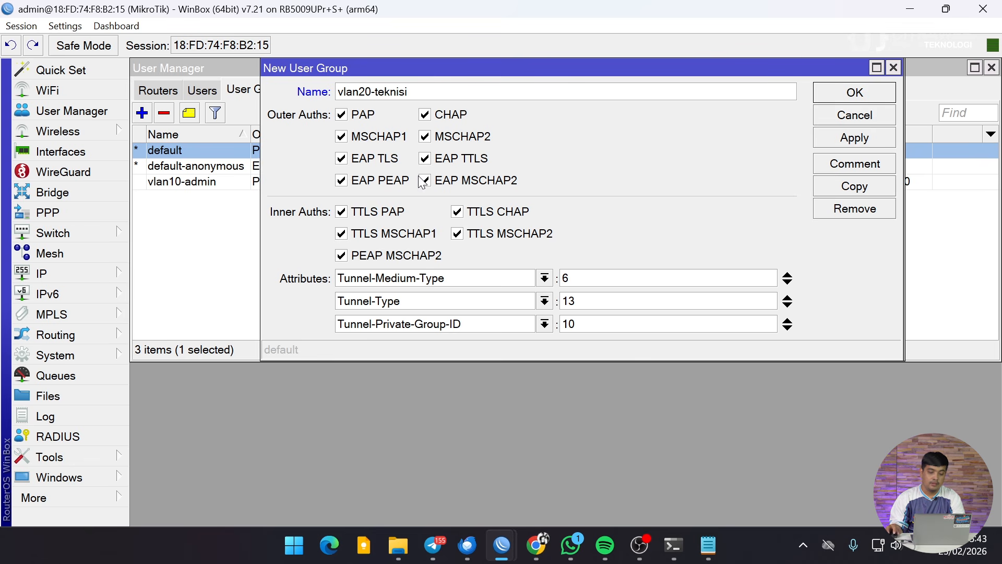
pyautogui.moveTo(586, 324); pyautogui.dragTo(553, 333)
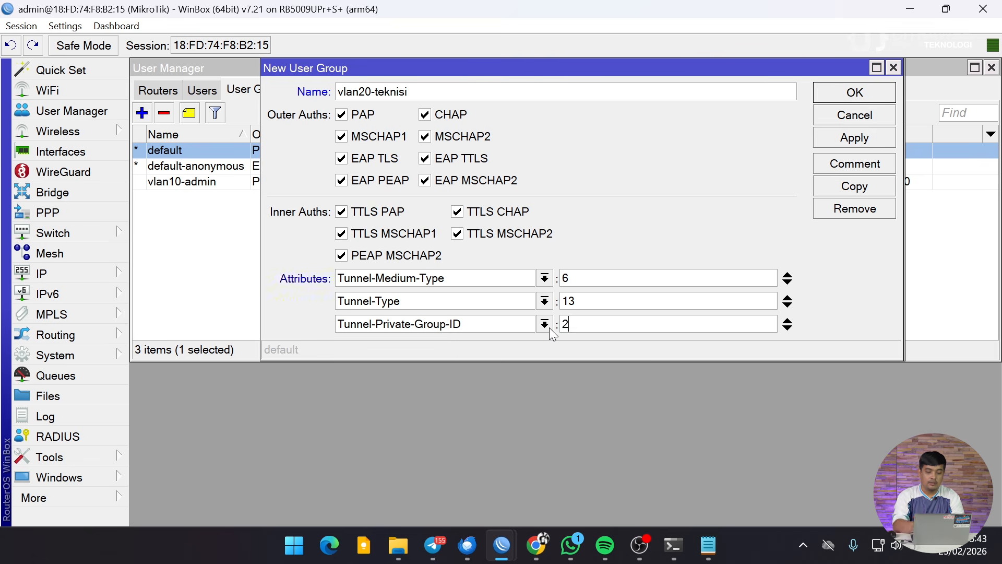
pyautogui.click(837, 94)
pyautogui.click(823, 93)
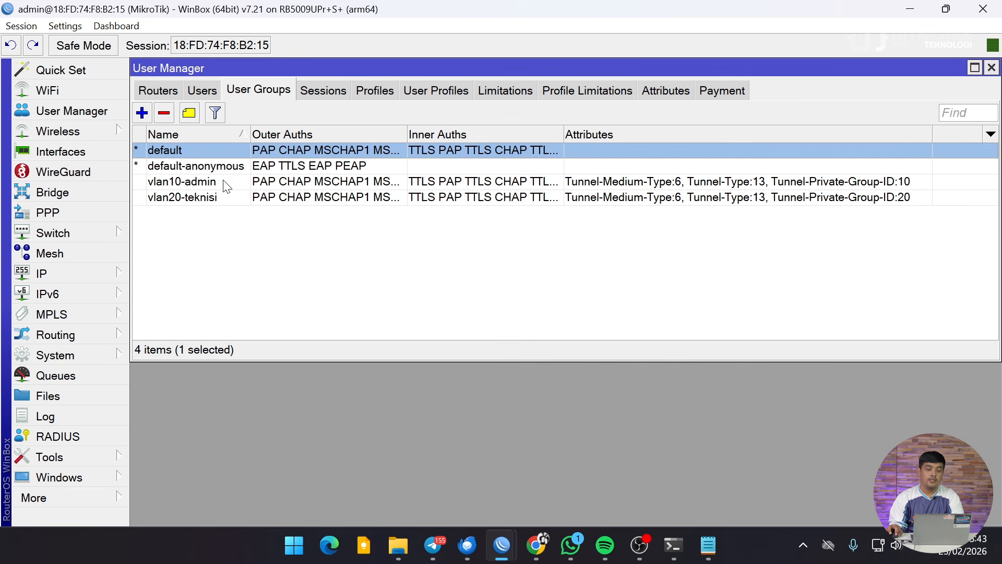
# Compare the vlan10-admin and vlan20-teknisi groups by selecting each in turn.
pyautogui.click(224, 182)
pyautogui.click(224, 195)
pyautogui.click(218, 185)
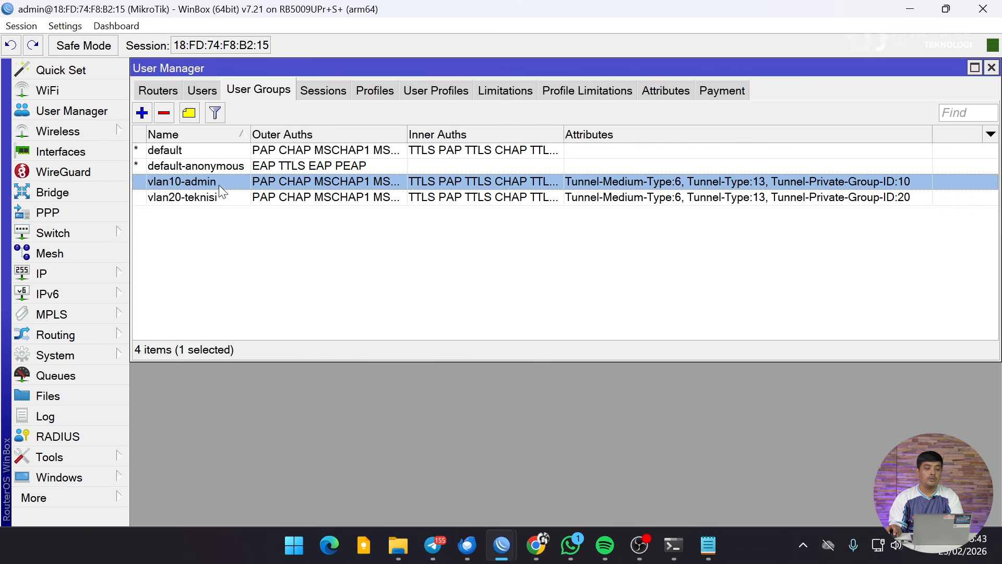
pyautogui.click(214, 200)
pyautogui.click(166, 185)
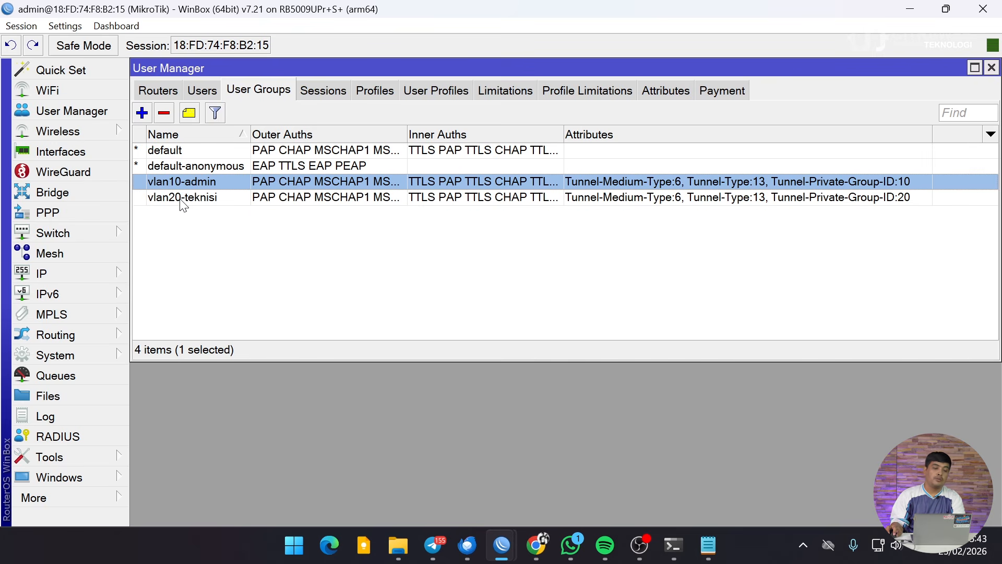
pyautogui.click(181, 201)
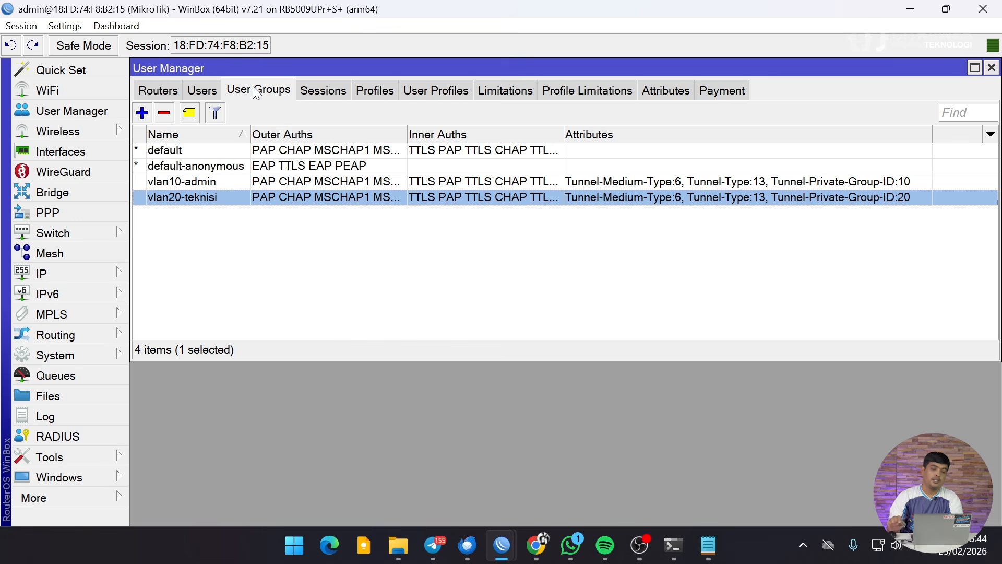
# Open a New User form from the User Manager Users list, keeping the default name user1, ready for a password.
pyautogui.click(197, 97)
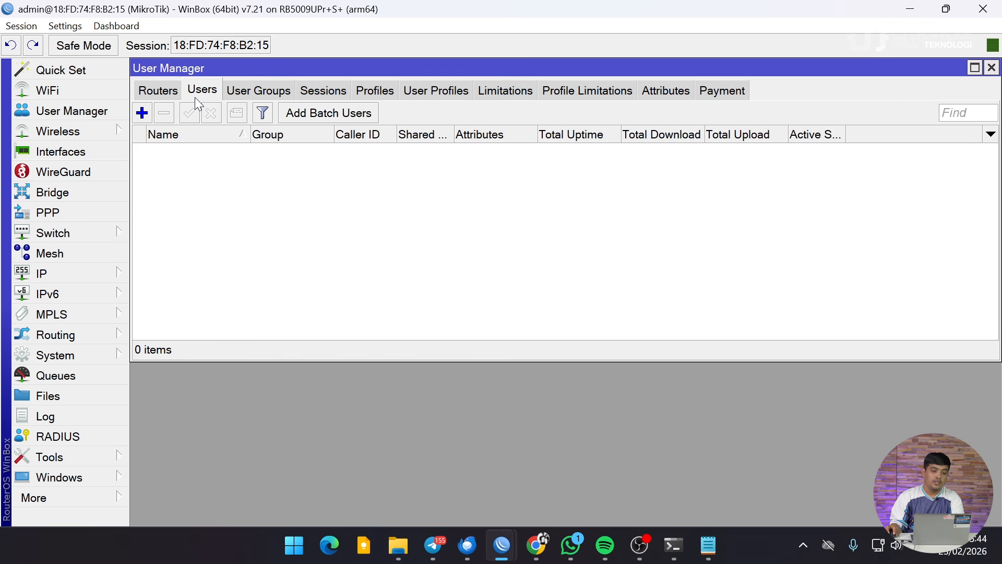
pyautogui.click(143, 114)
pyautogui.moveTo(501, 182); pyautogui.dragTo(519, 107)
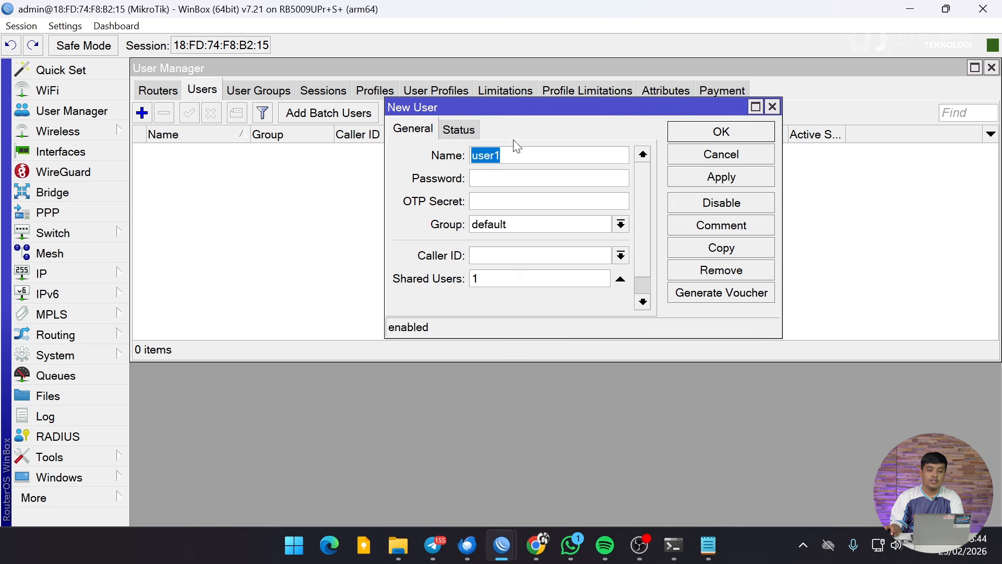
pyautogui.click(512, 156)
pyautogui.click(510, 177)
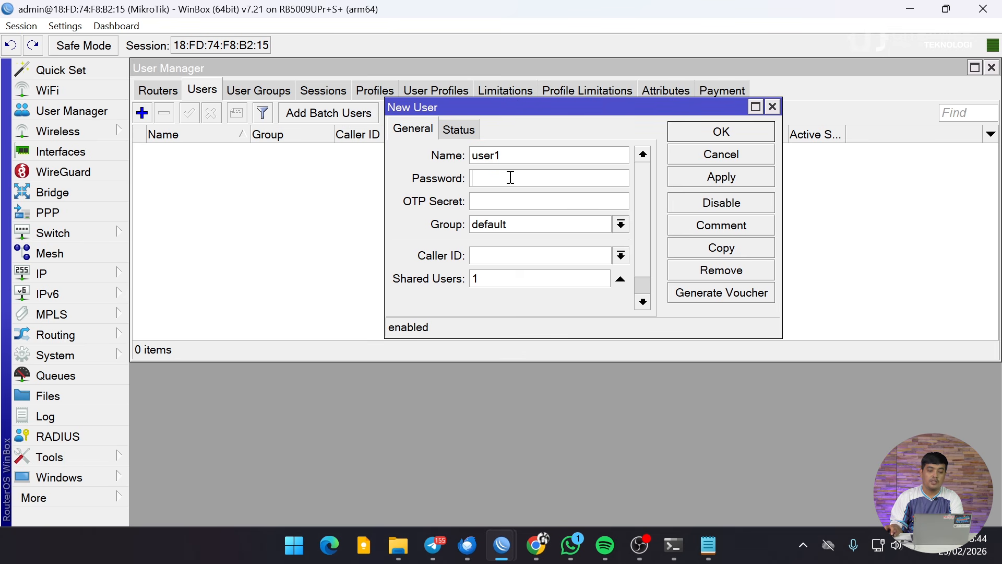
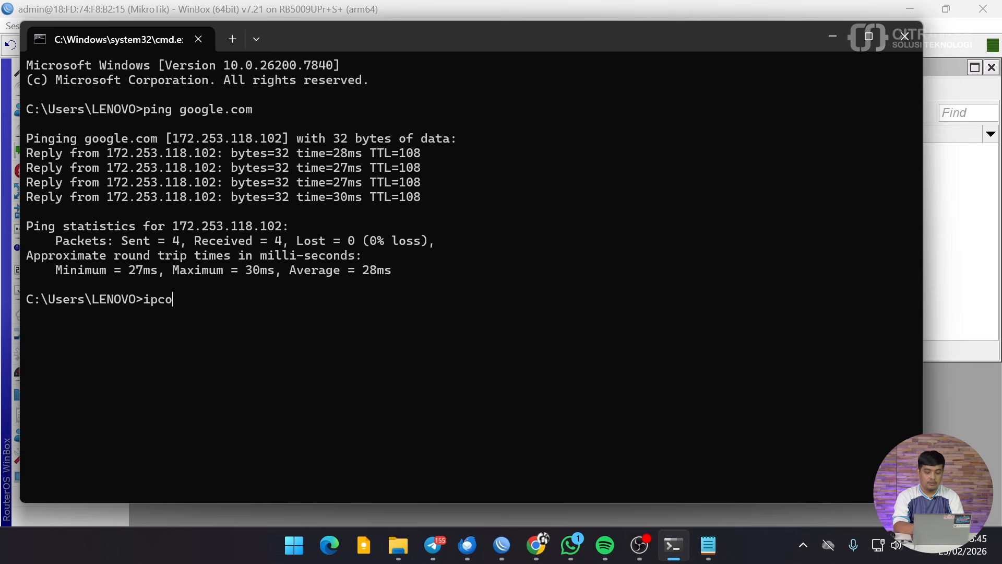
pyautogui.write('nfig /all')
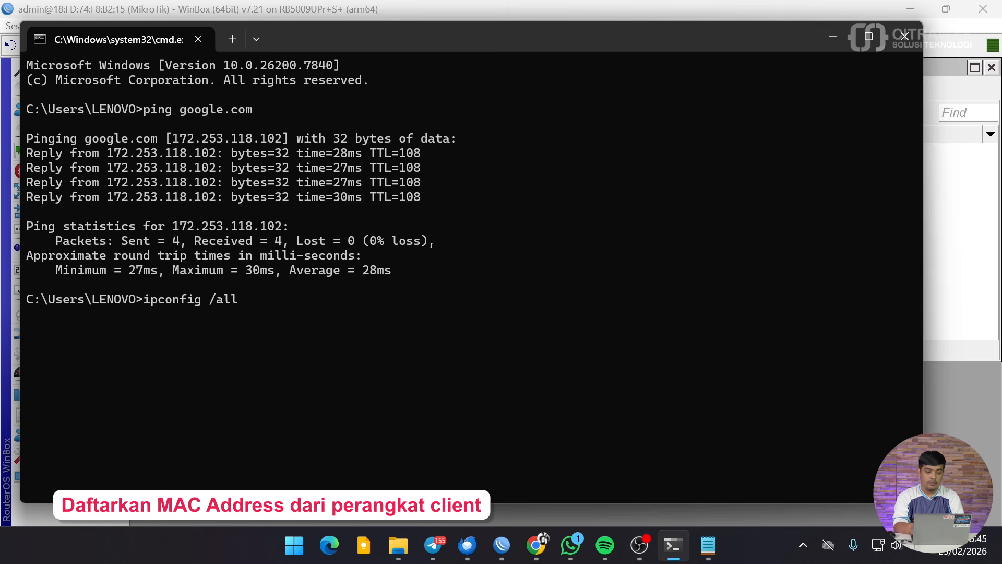
pyautogui.press('Return')
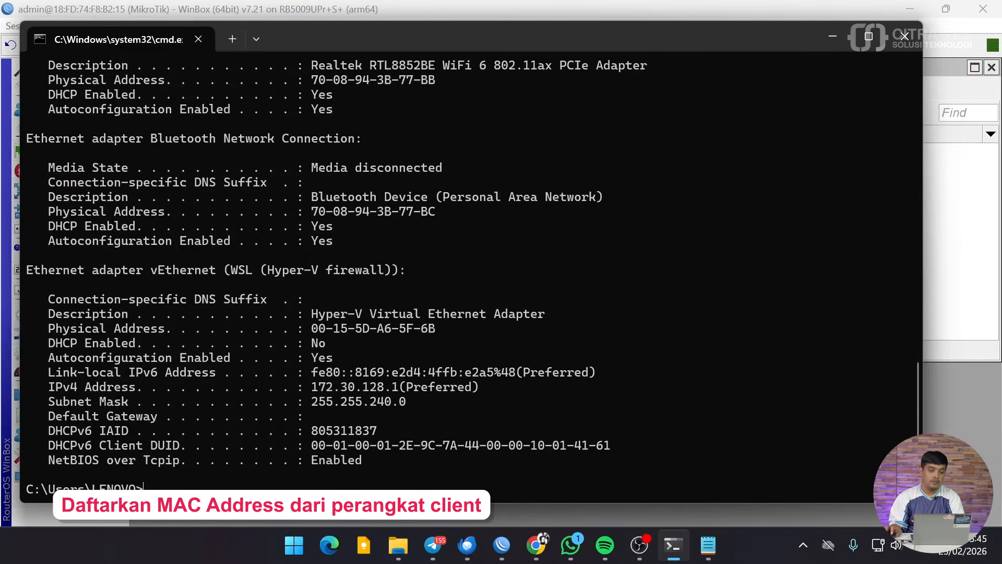
pyautogui.scroll(3, 244, 168)
pyautogui.scroll(8, 245, 168)
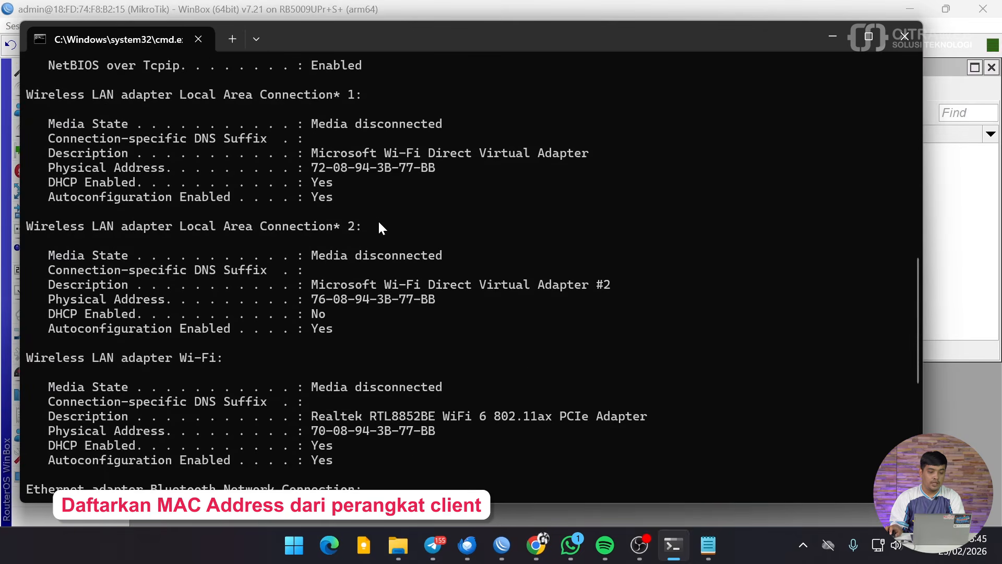
pyautogui.scroll(1, 380, 228)
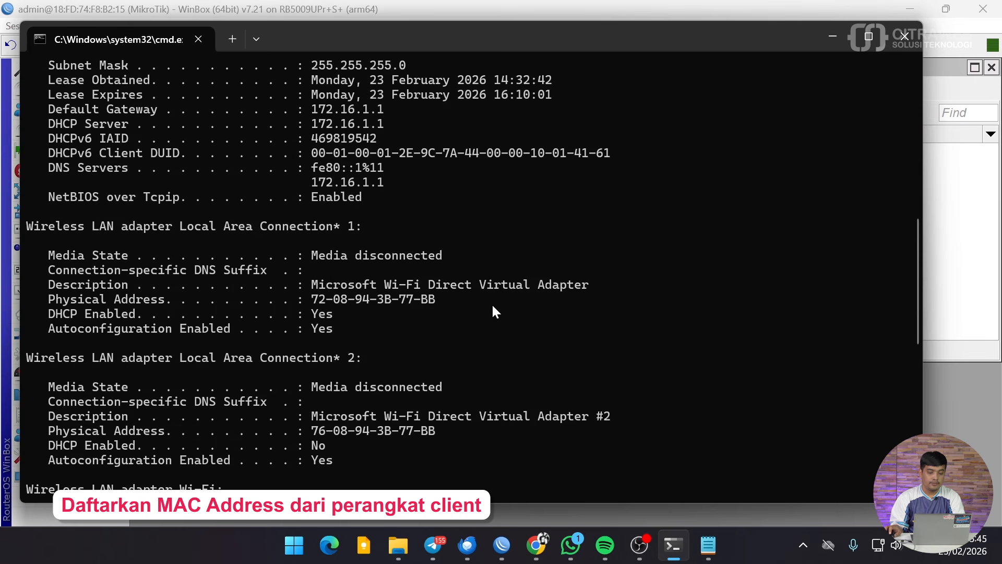
pyautogui.scroll(4, 492, 307)
pyautogui.scroll(-5, 491, 308)
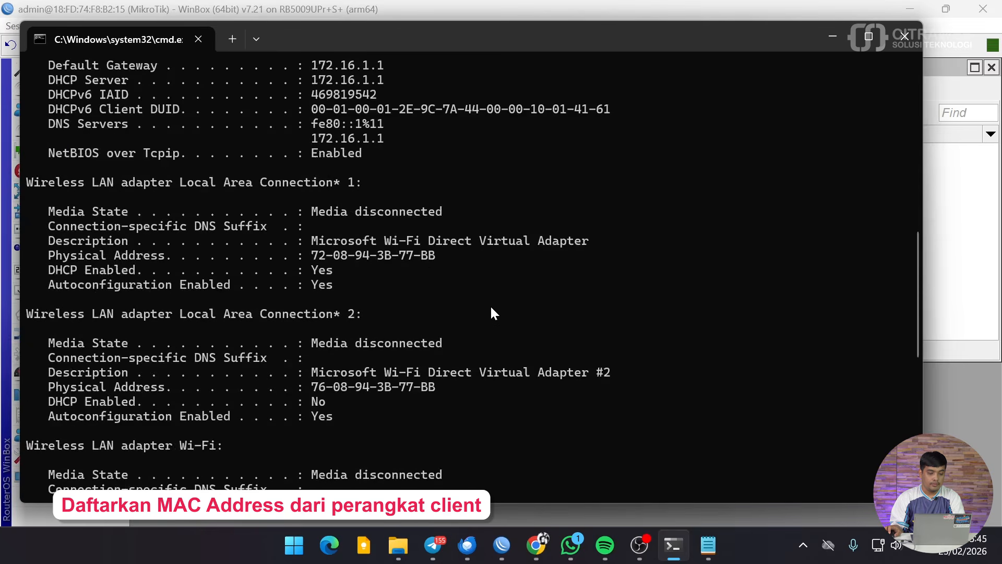
pyautogui.scroll(-5, 494, 313)
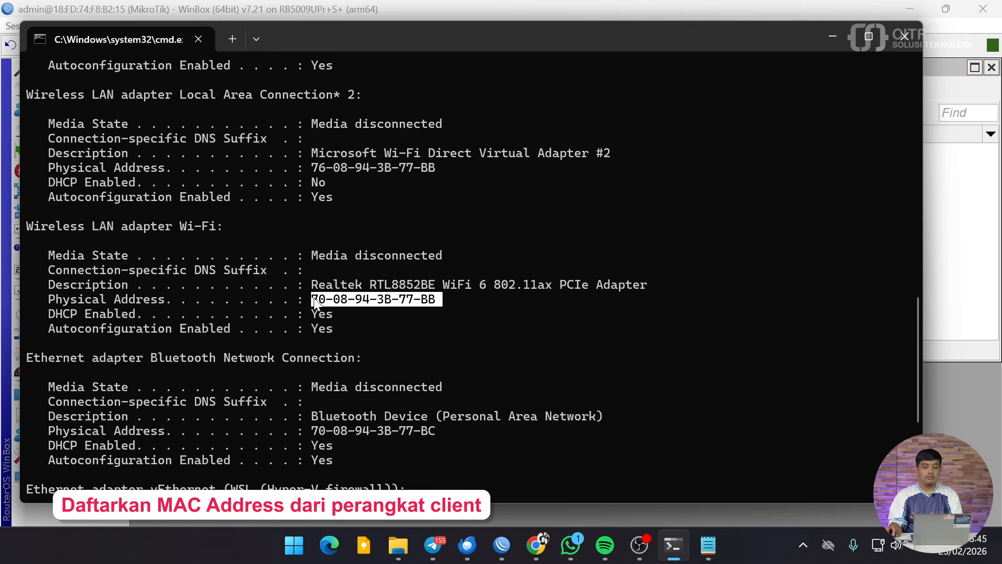
pyautogui.hotkey('ctrl', 'c')
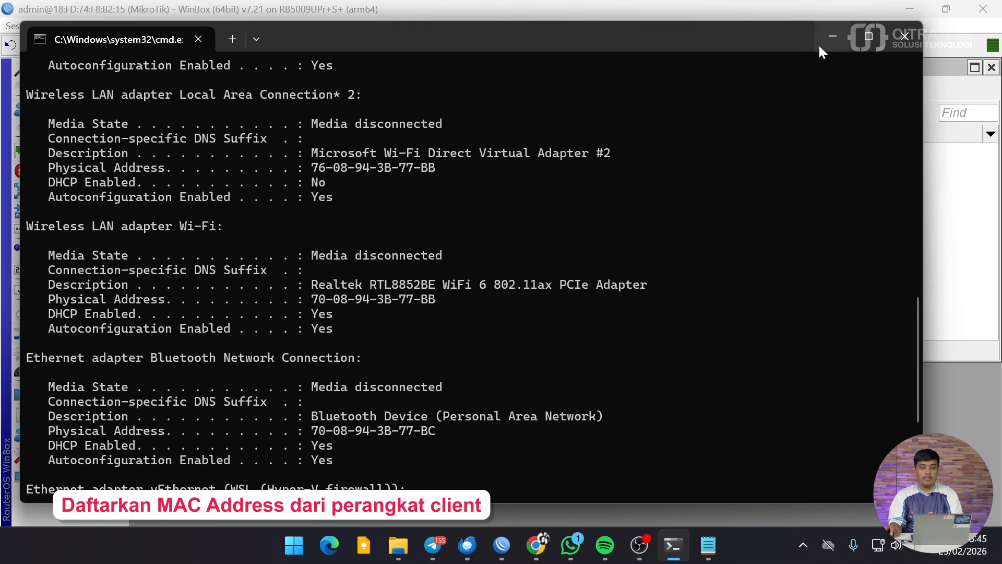
pyautogui.click(831, 37)
# Replace the new user's name user1 with the pasted MAC 70-08-94-3B-77-BB.
pyautogui.click(521, 155)
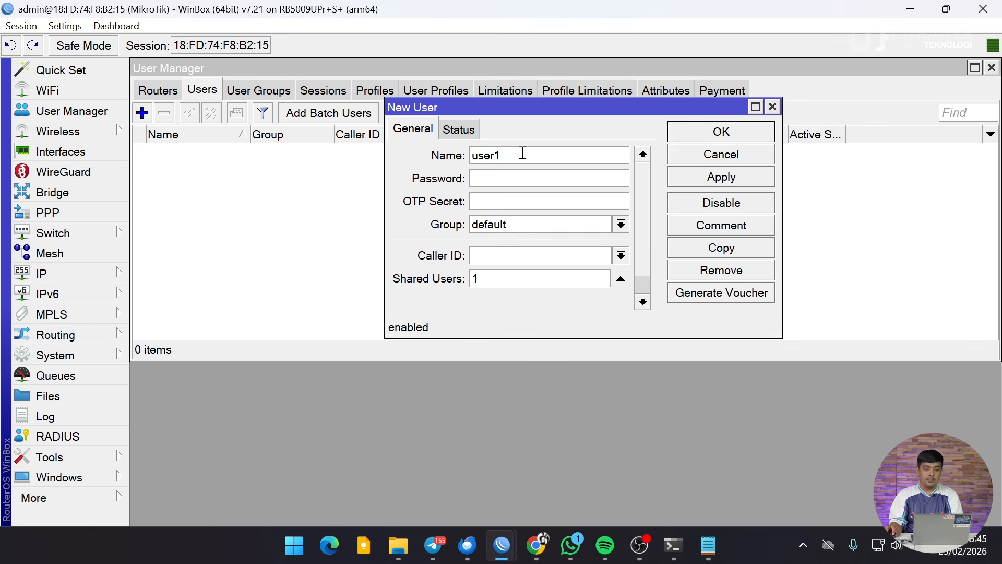
pyautogui.hotkey('ctrl', 'a')
pyautogui.hotkey('ctrl', 'v')
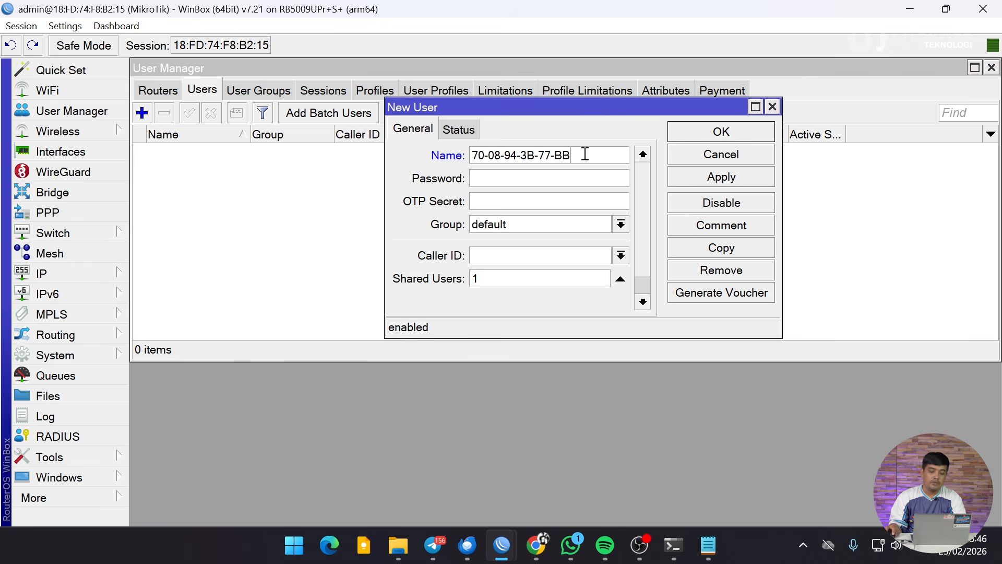
pyautogui.click(537, 545)
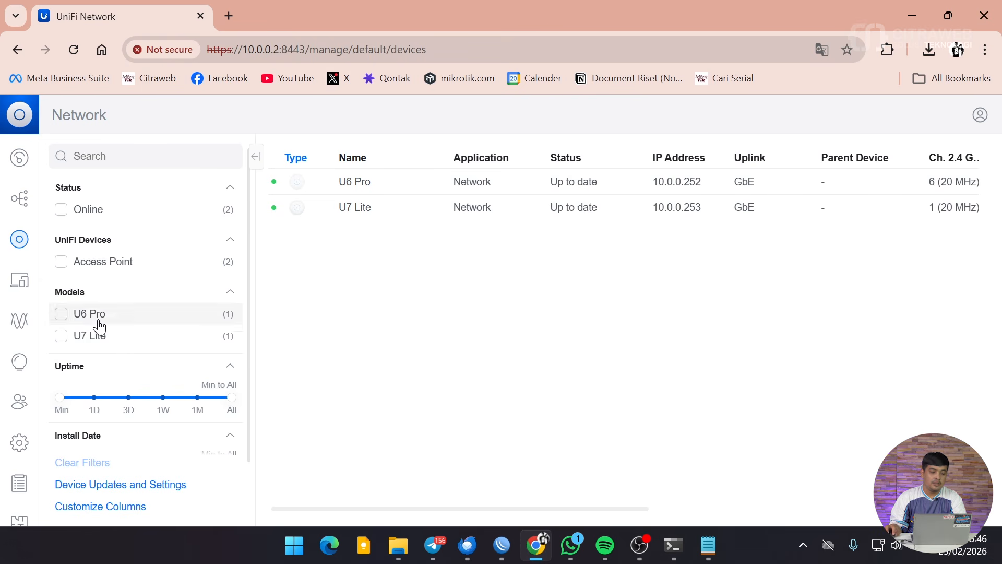
# Open the Internal Kantor WiFi network settings and scroll to its RADIUS Profile options.
pyautogui.click(20, 442)
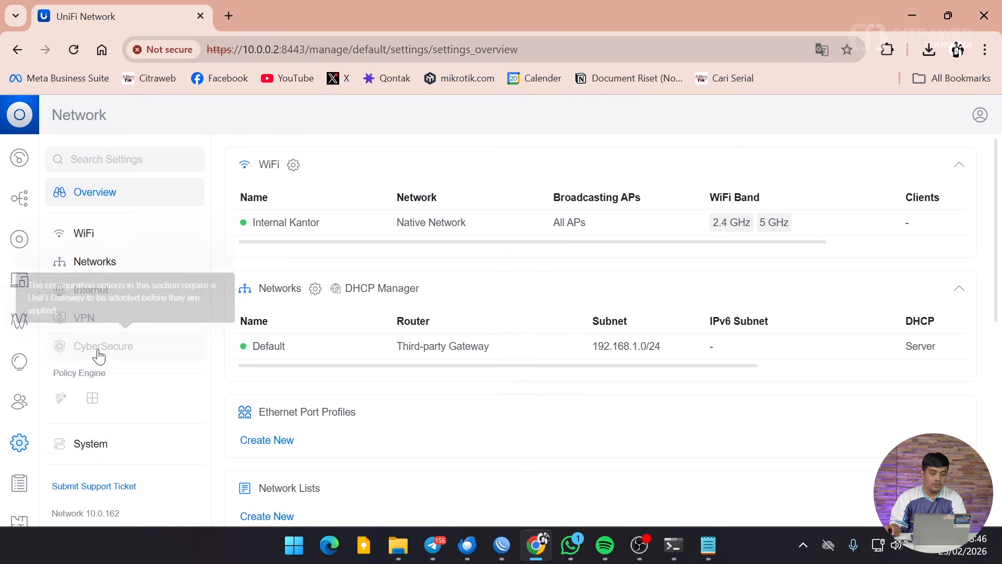
pyautogui.click(83, 233)
pyautogui.click(316, 205)
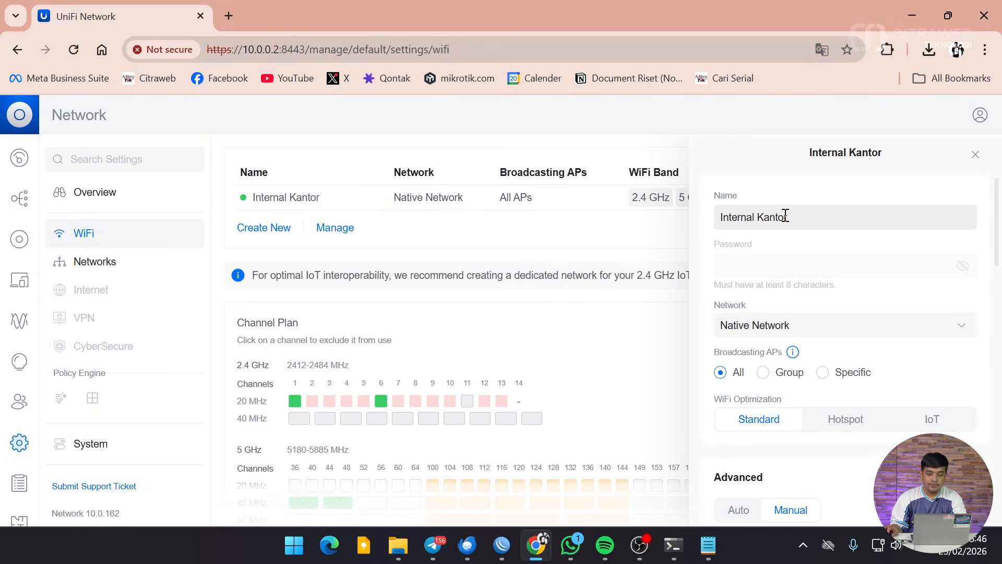
pyautogui.scroll(-10, 782, 217)
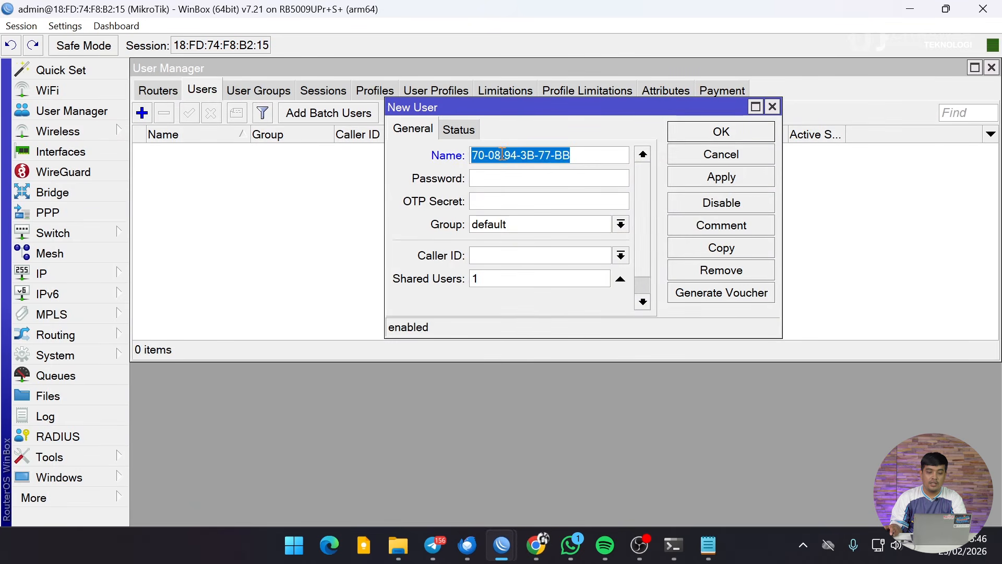
# Change the user name's dashes to colons, making it 70:08:94:3B:77:BB.
pyautogui.click(500, 156)
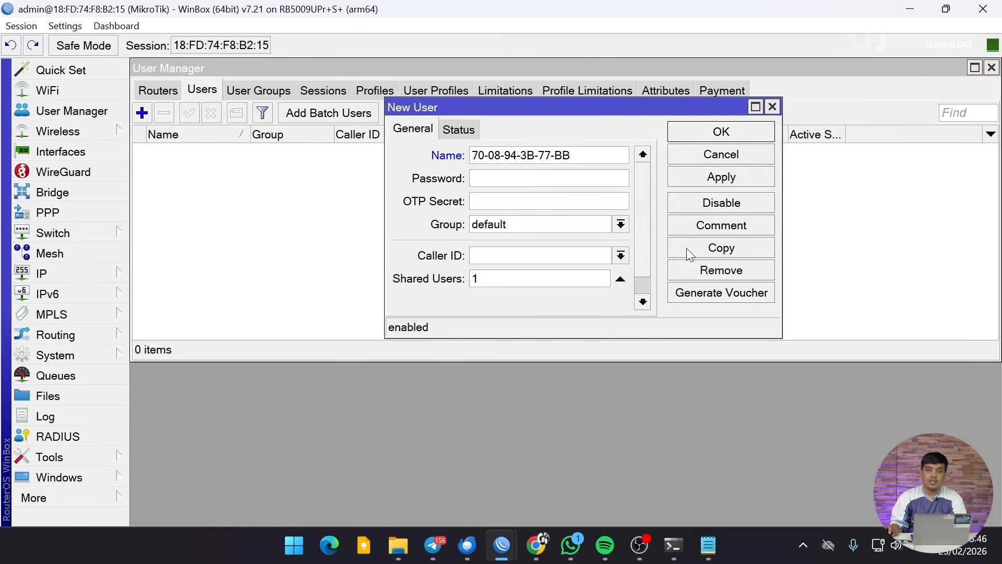
pyautogui.press('BackSpace')
pyautogui.write(':')
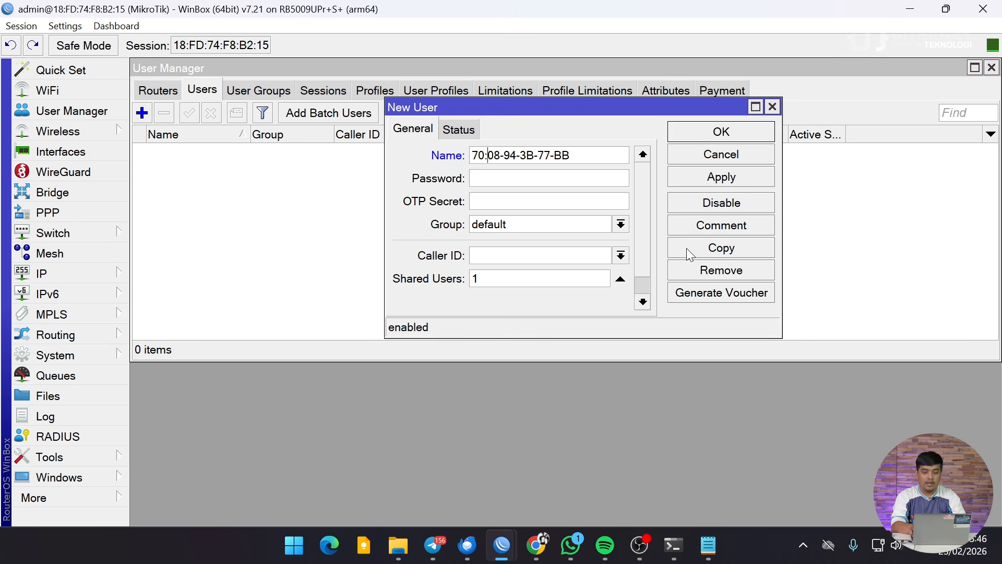
pyautogui.press('Delete')
pyautogui.write(':')
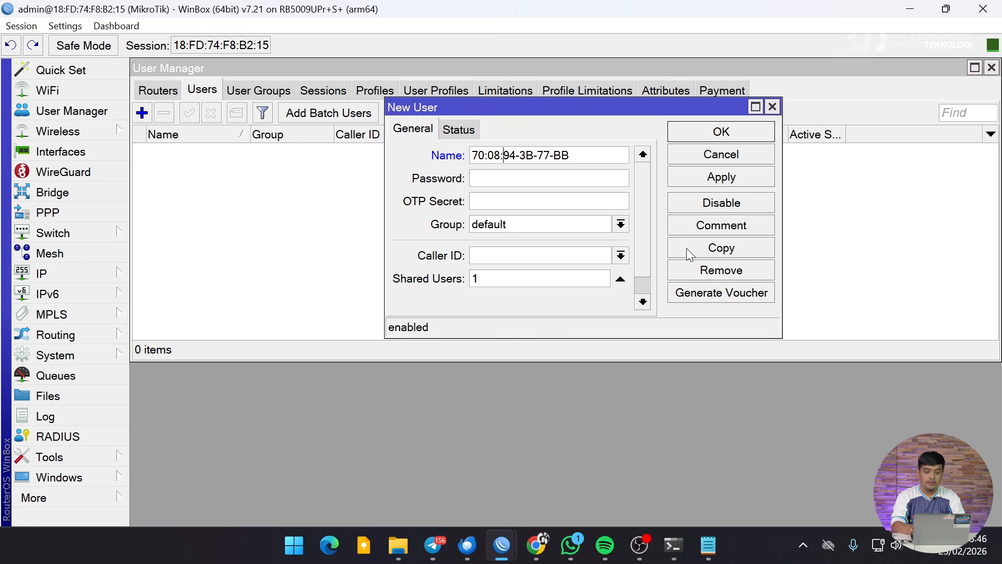
pyautogui.press('BackSpace')
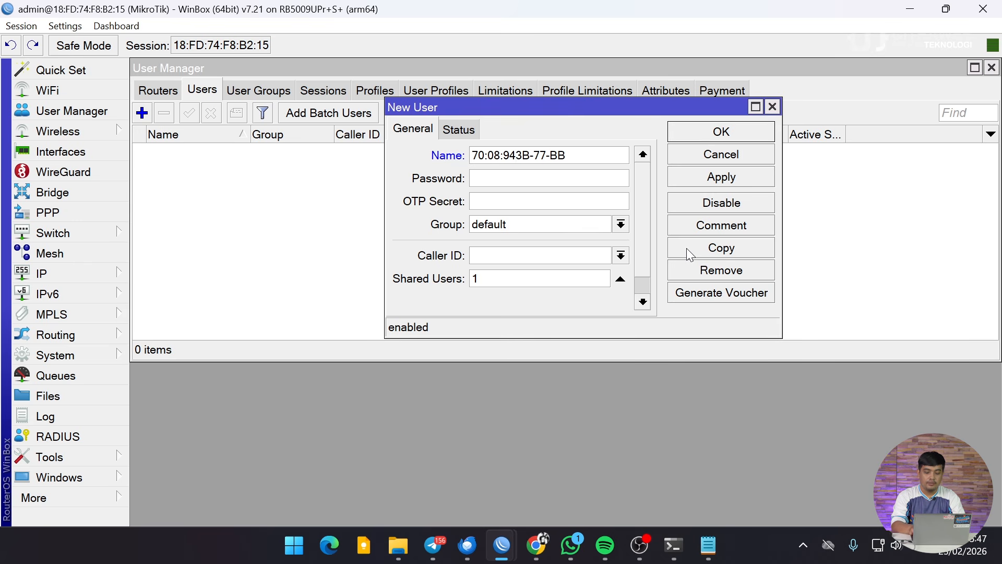
pyautogui.write(':')
pyautogui.press('Delete')
pyautogui.write(':')
pyautogui.press('Delete')
pyautogui.write(':3B:77:')
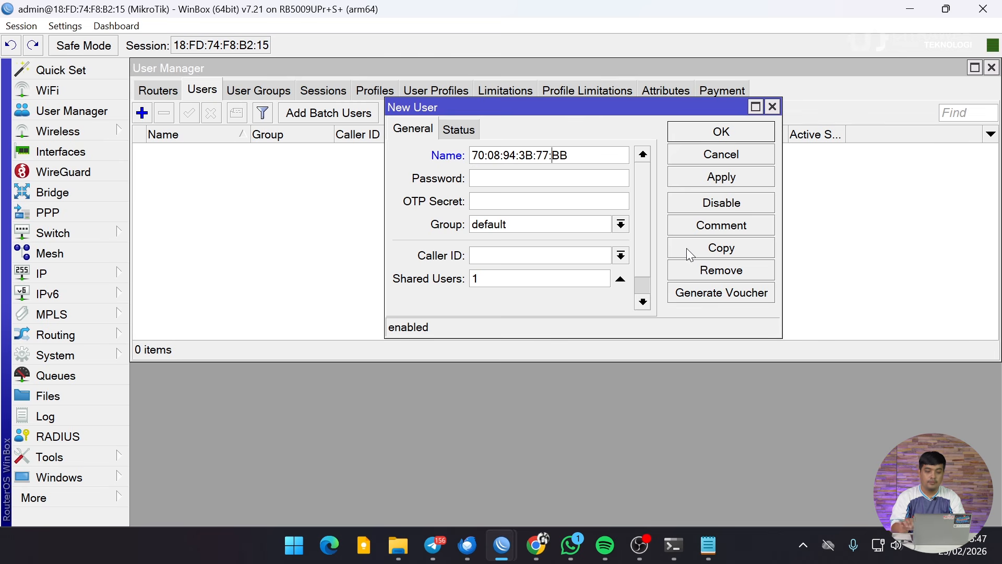
pyautogui.moveTo(573, 162); pyautogui.dragTo(476, 164)
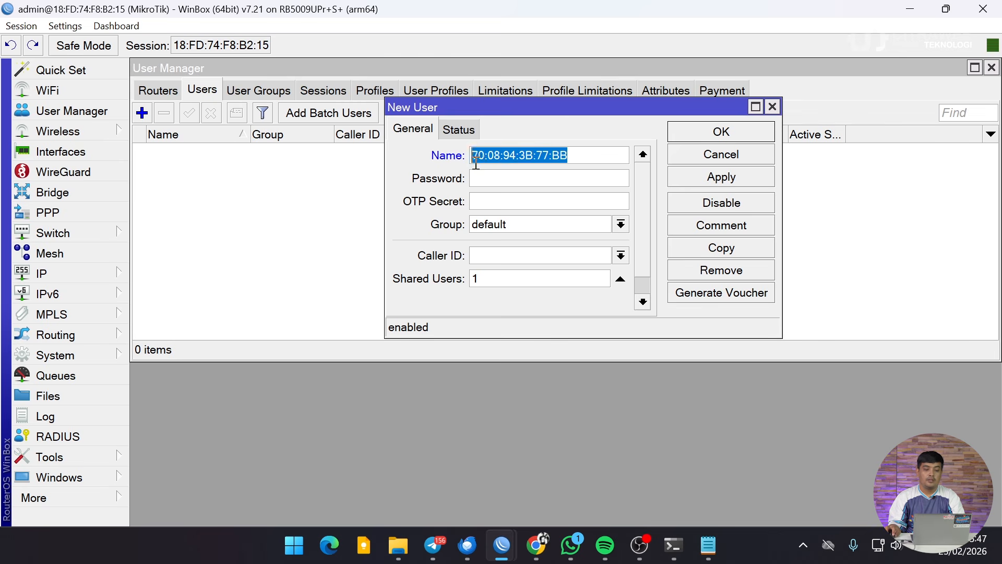
# Set the MAC as password, choose group vlan10-admin, and save the user.
pyautogui.click(506, 175)
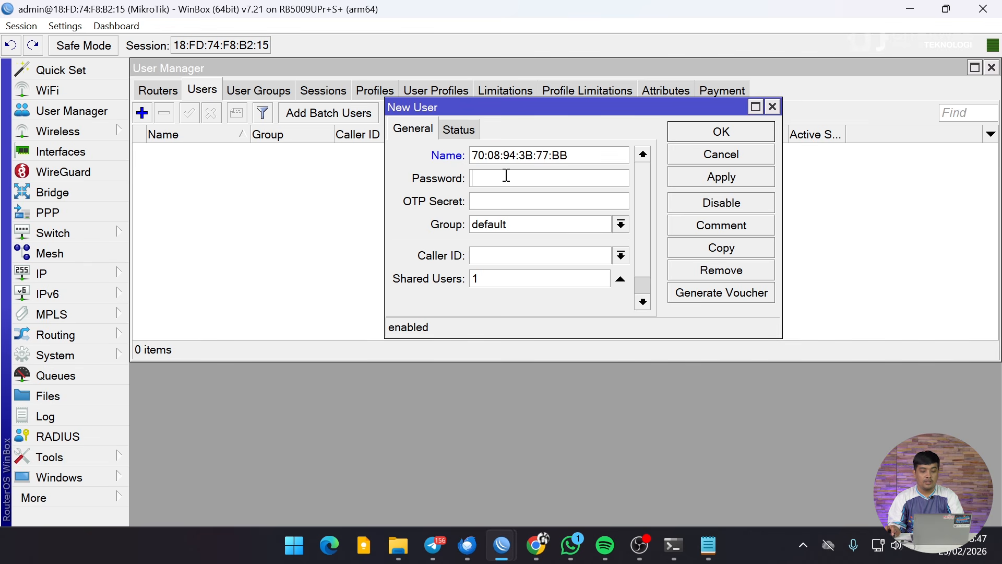
pyautogui.hotkey('ctrl', 'v')
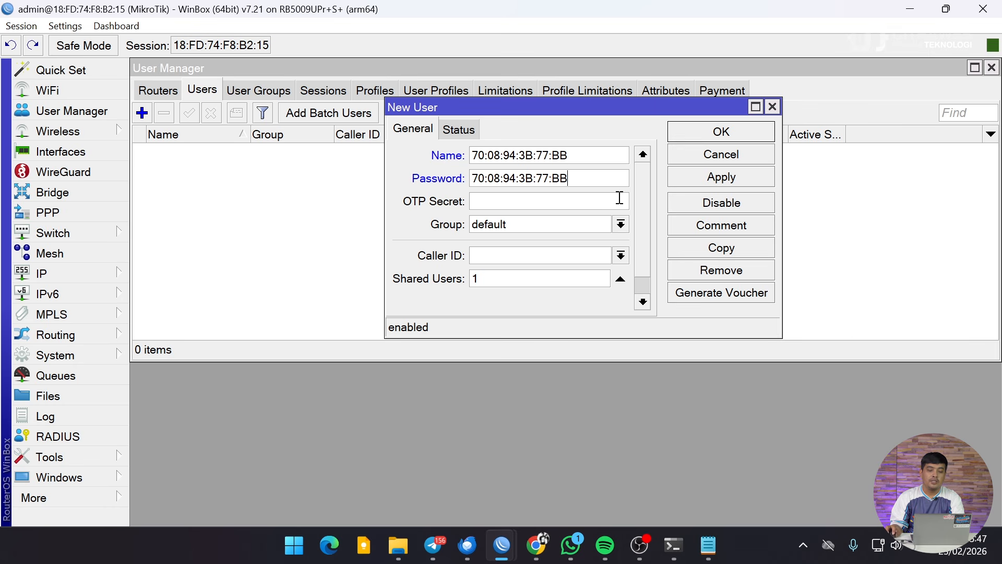
pyautogui.click(621, 224)
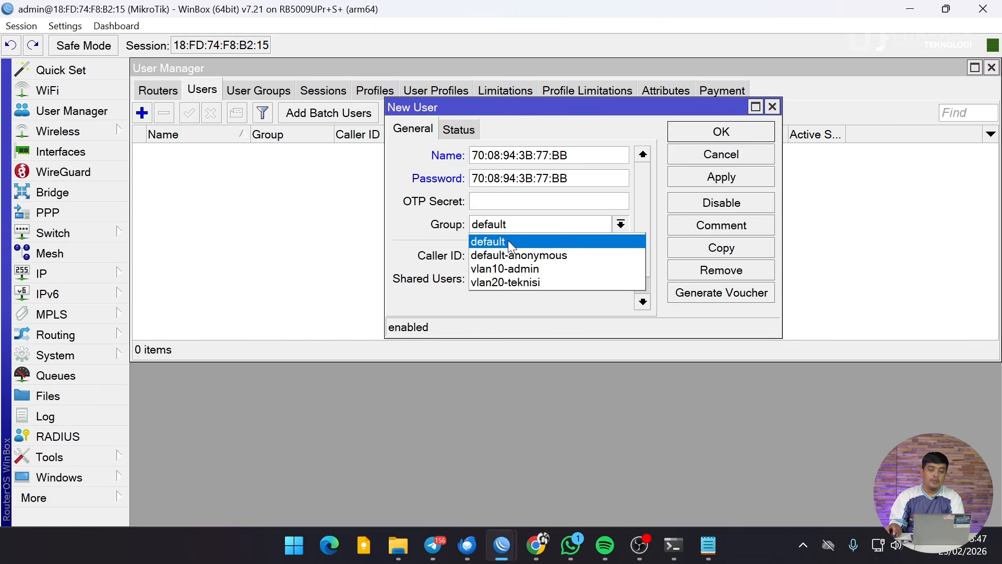
pyautogui.click(528, 269)
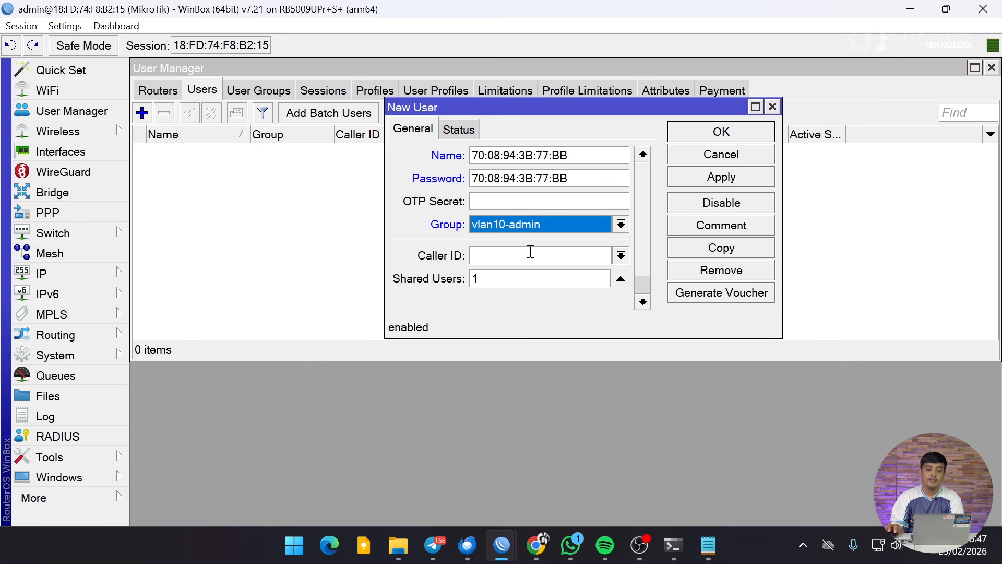
pyautogui.click(687, 133)
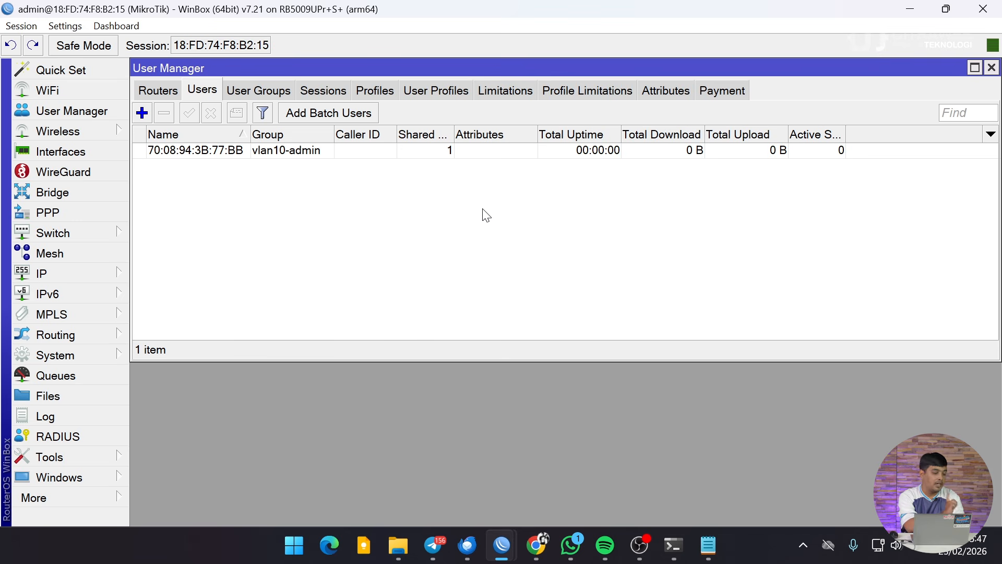
# Add a new user named with the uppercase MAC 0C:07:DF:5E:2F:01.
pyautogui.click(142, 113)
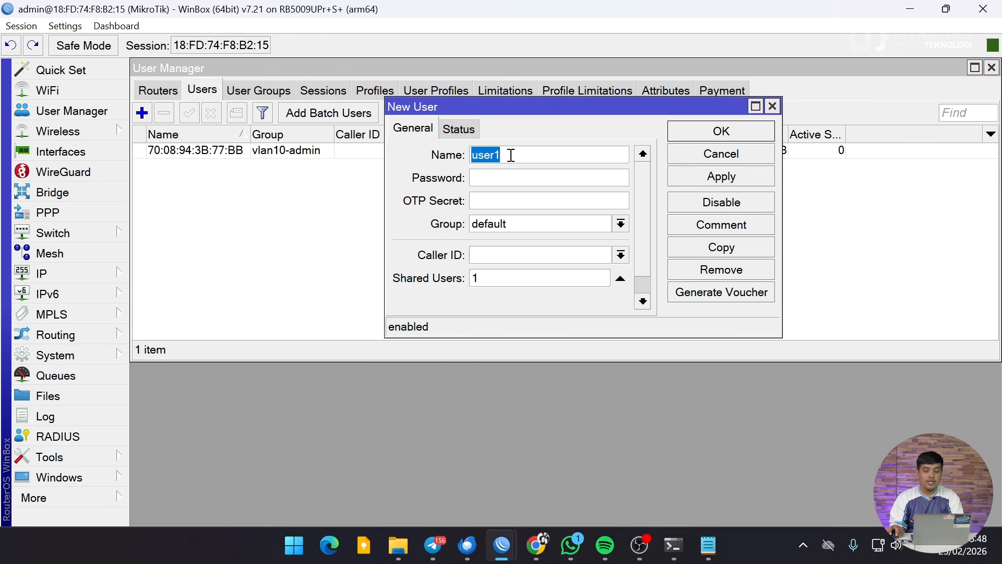
pyautogui.write('0c:07:df:5e:2f:01')
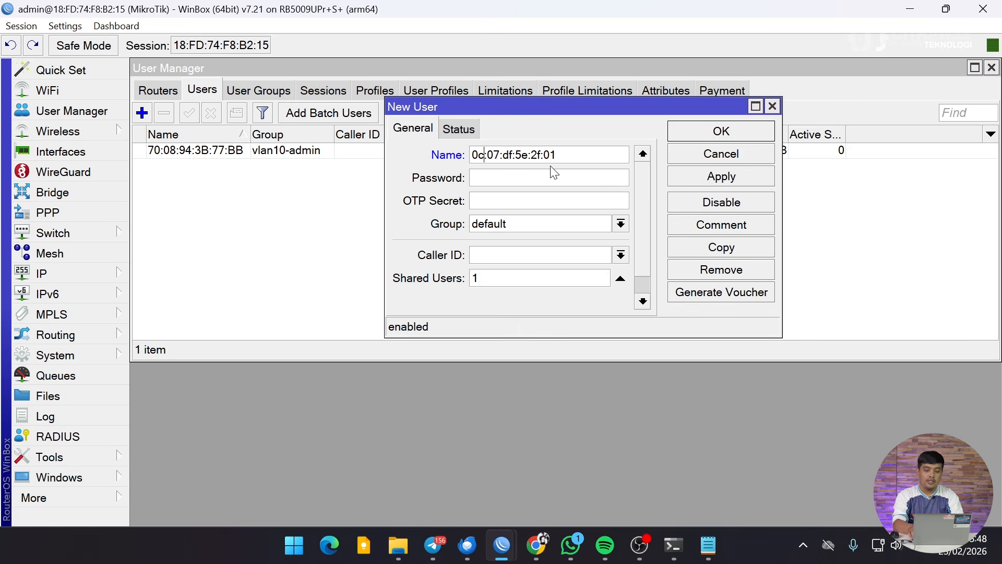
pyautogui.press('BackSpace')
pyautogui.write('C')
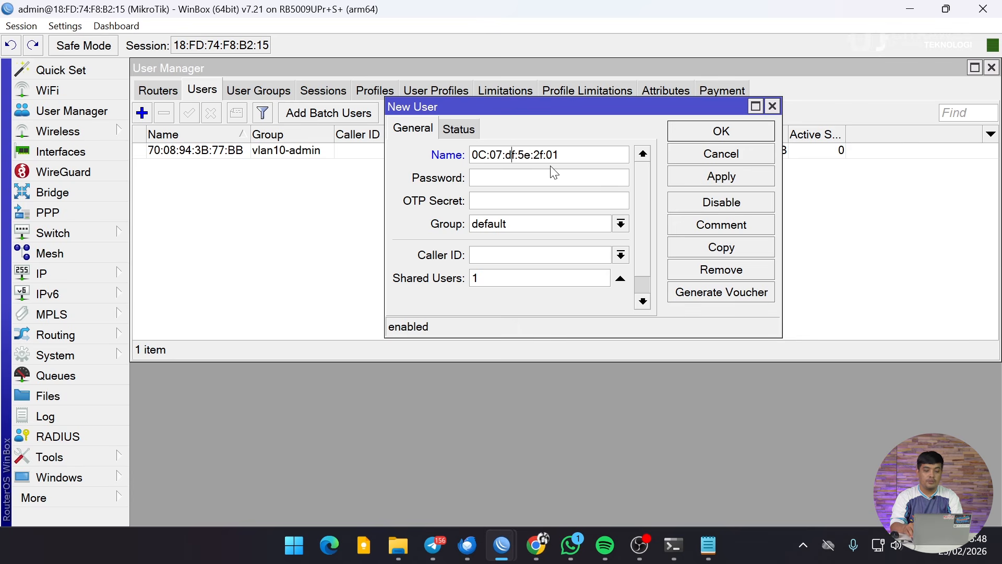
pyautogui.press('BackSpace')
pyautogui.press('BackSpace')
pyautogui.write('DF')
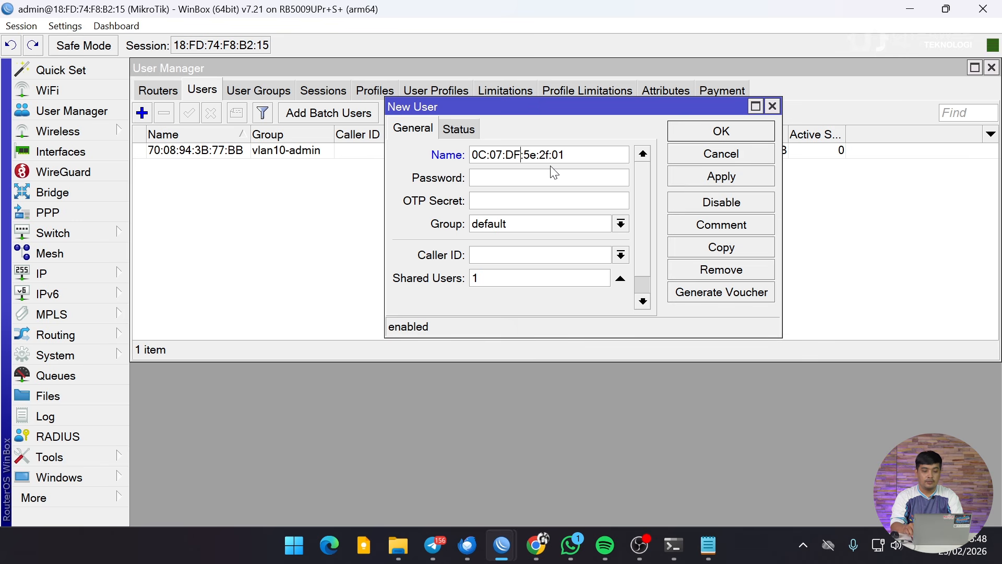
pyautogui.press('Delete')
pyautogui.write('E')
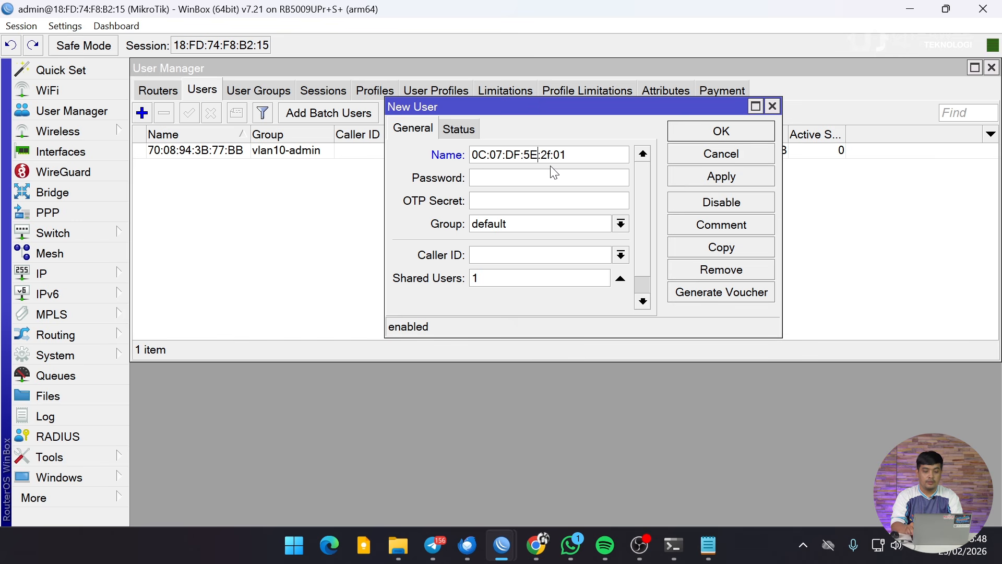
pyautogui.press('Delete')
pyautogui.write('F')
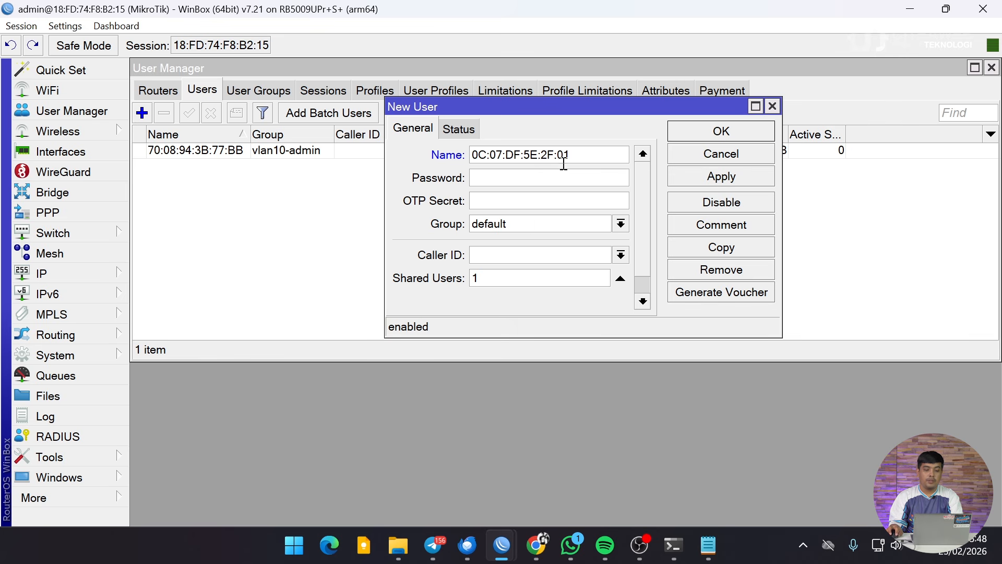
pyautogui.moveTo(588, 153); pyautogui.dragTo(445, 159)
pyautogui.hotkey('ctrl', 'c')
# Use the MAC as password, choose group vlan20-teknisi, and save the user.
pyautogui.click(515, 172)
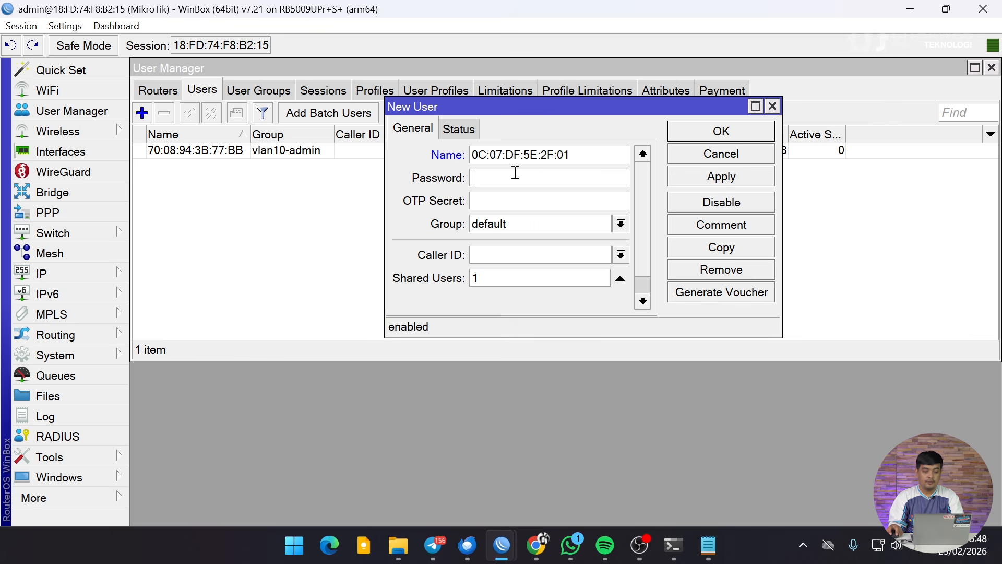
pyautogui.hotkey('ctrl', 'v')
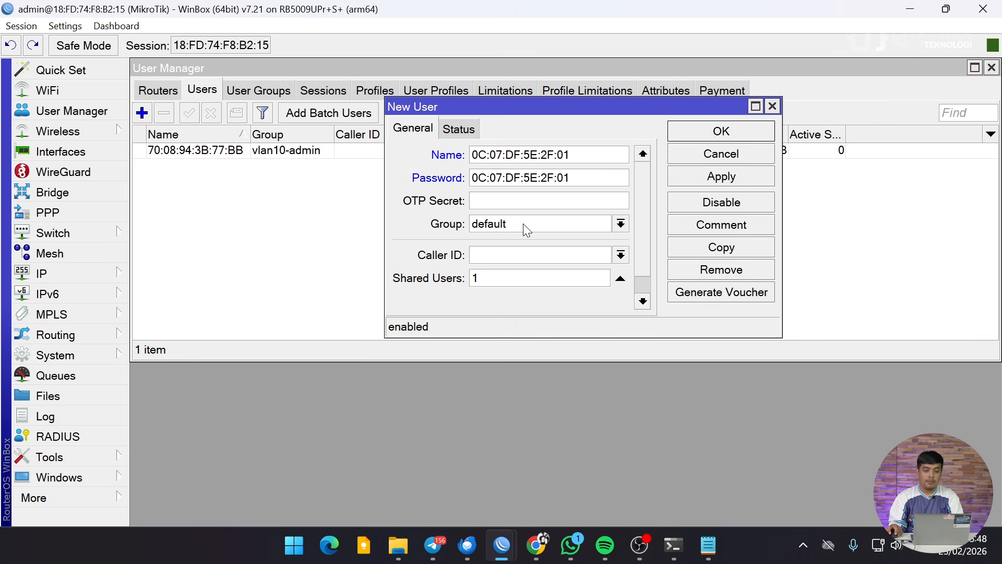
pyautogui.click(510, 224)
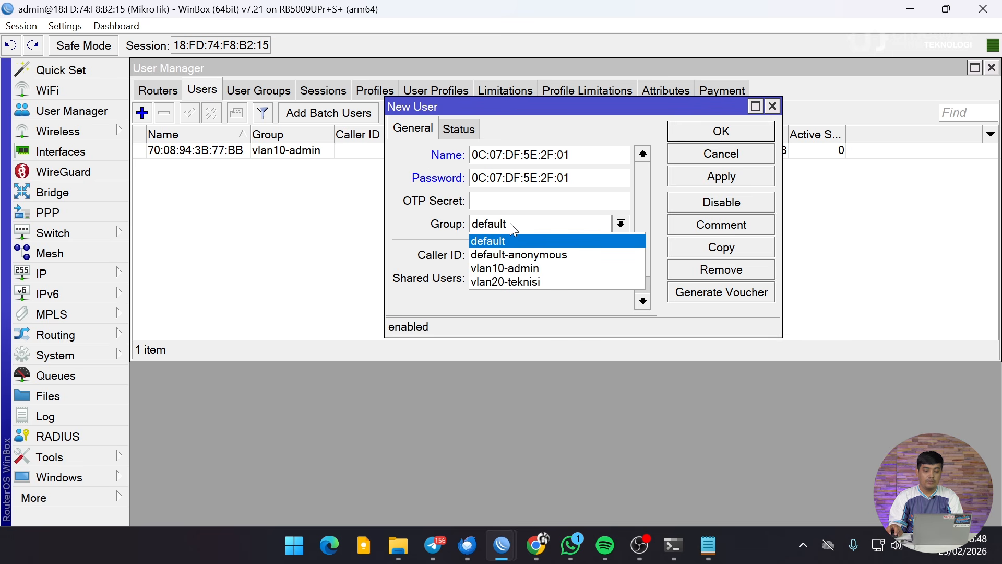
pyautogui.click(506, 282)
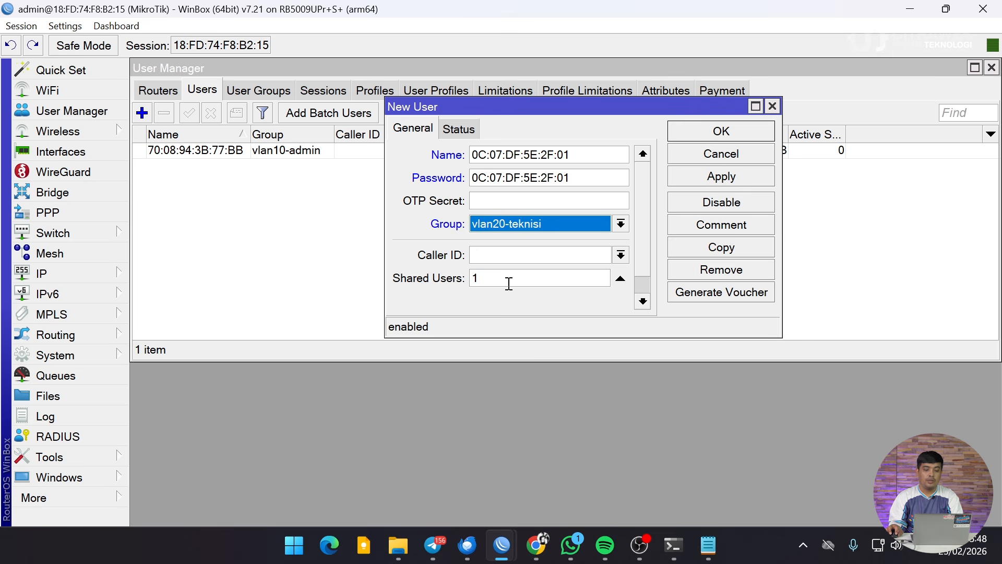
pyautogui.click(703, 135)
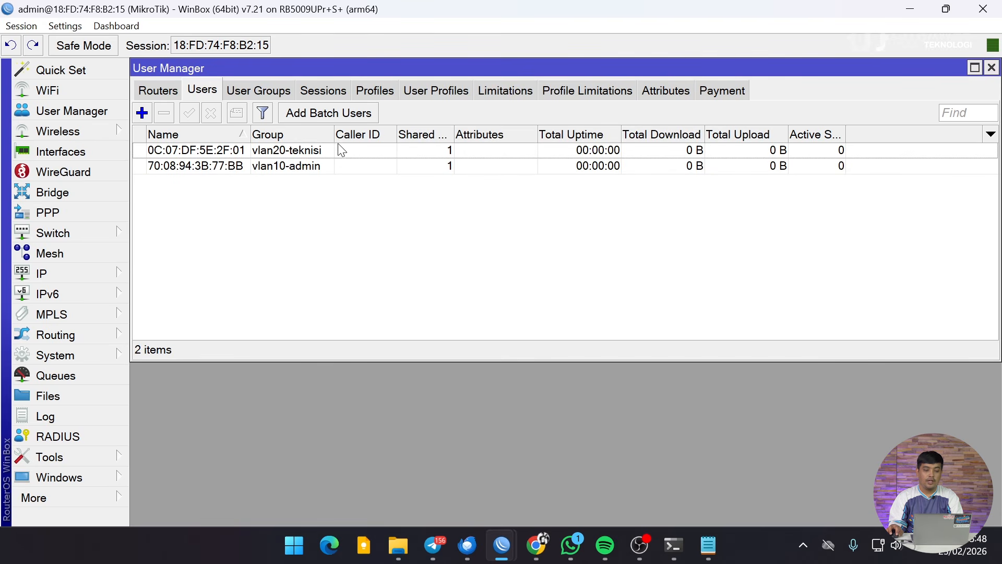
# Review both MAC-named users, then show the Windows Wi-Fi network list.
pyautogui.click(318, 153)
pyautogui.click(317, 165)
pyautogui.click(320, 151)
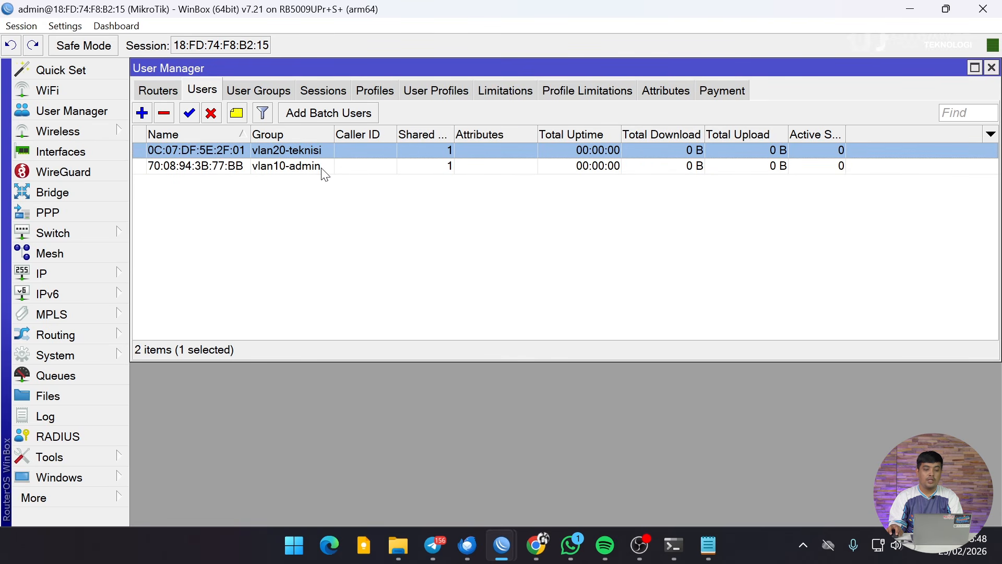
pyautogui.click(348, 167)
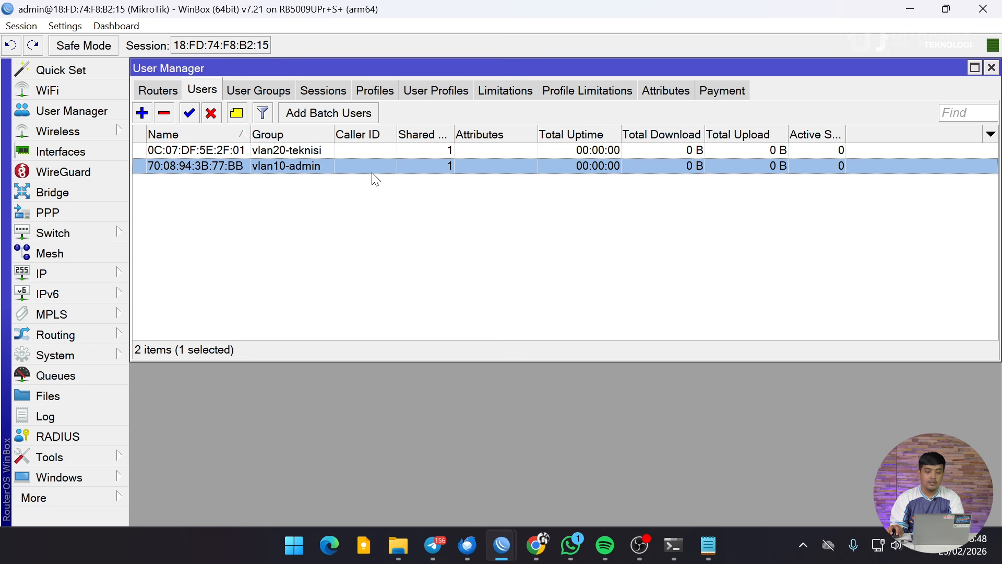
pyautogui.click(877, 545)
pyautogui.click(798, 255)
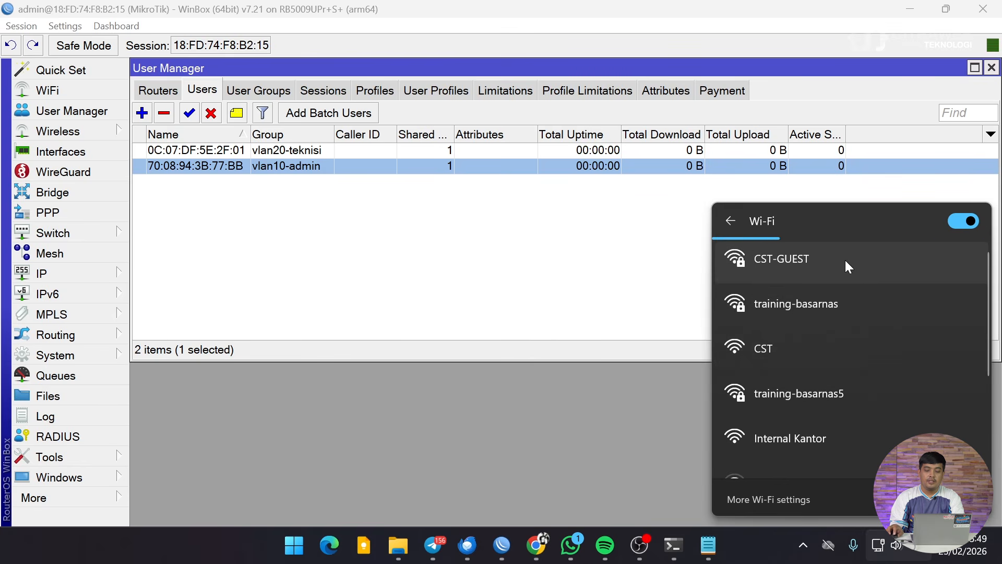
# Connect to the Internal Kantor Wi-Fi with Connect automatically enabled.
pyautogui.scroll(-3, 848, 310)
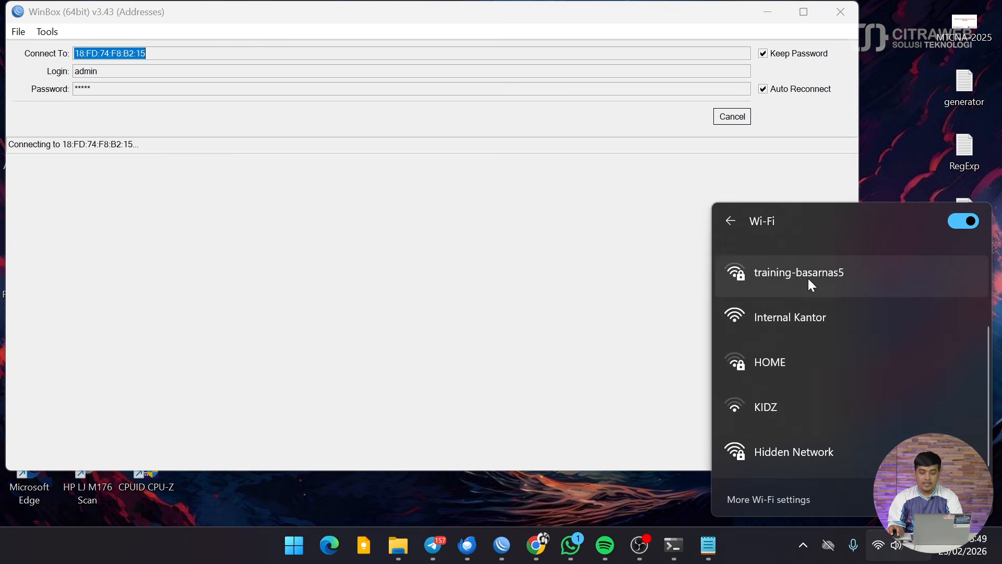
pyautogui.click(802, 327)
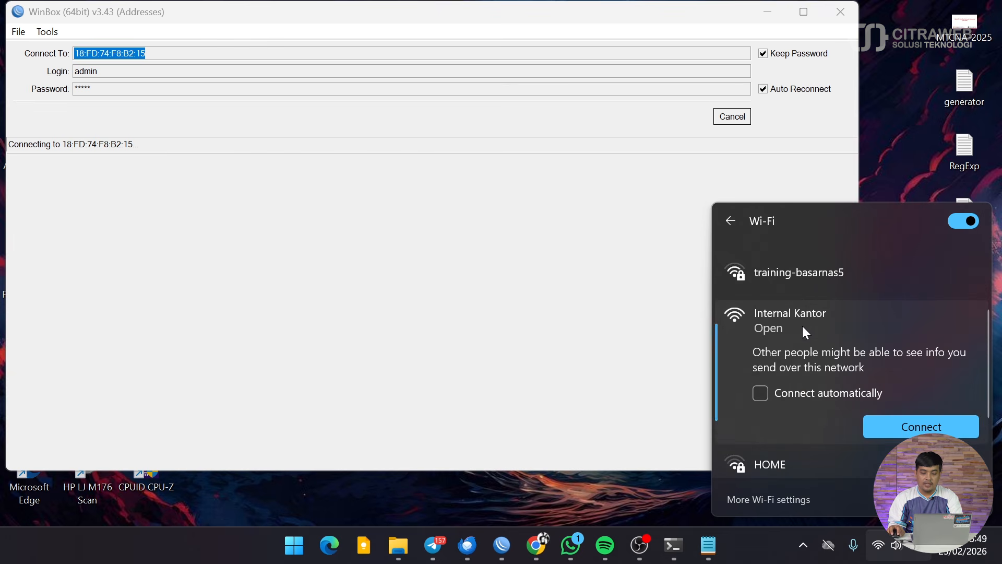
pyautogui.click(765, 395)
pyautogui.click(908, 427)
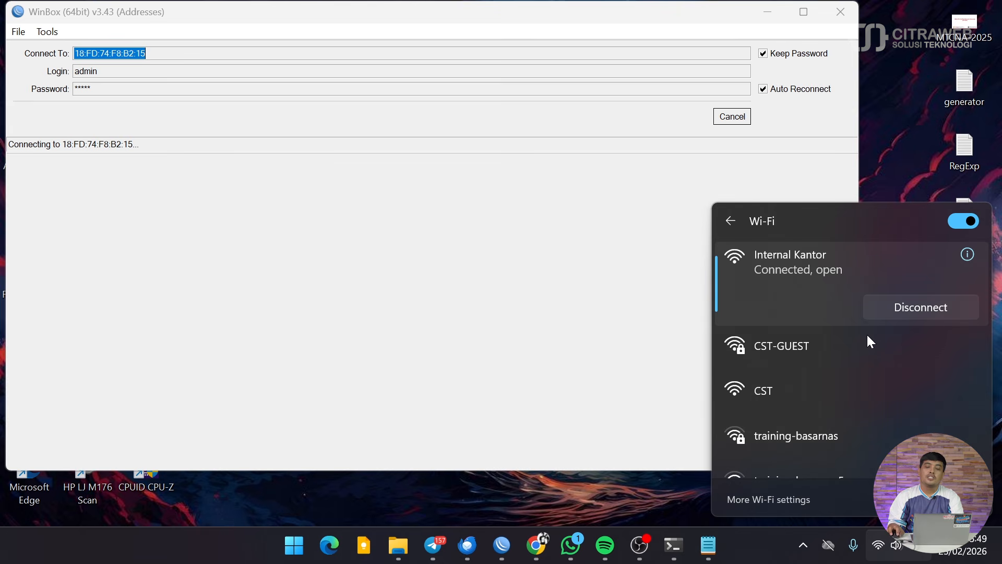
# Check the Internal Kantor connection properties for IPv4 address 10.0.10.254.
pyautogui.click(973, 256)
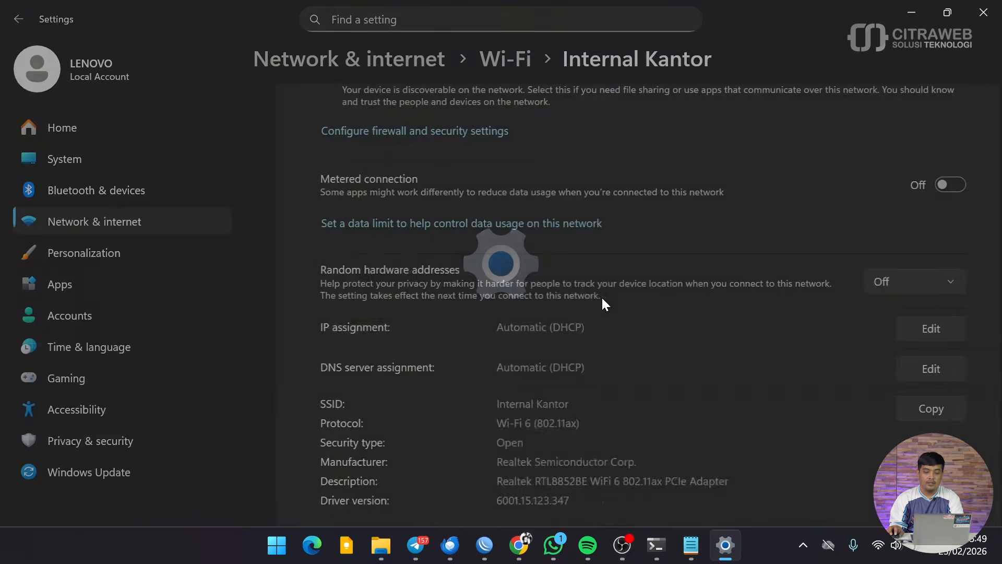
pyautogui.scroll(-10, 601, 296)
pyautogui.scroll(3, 601, 299)
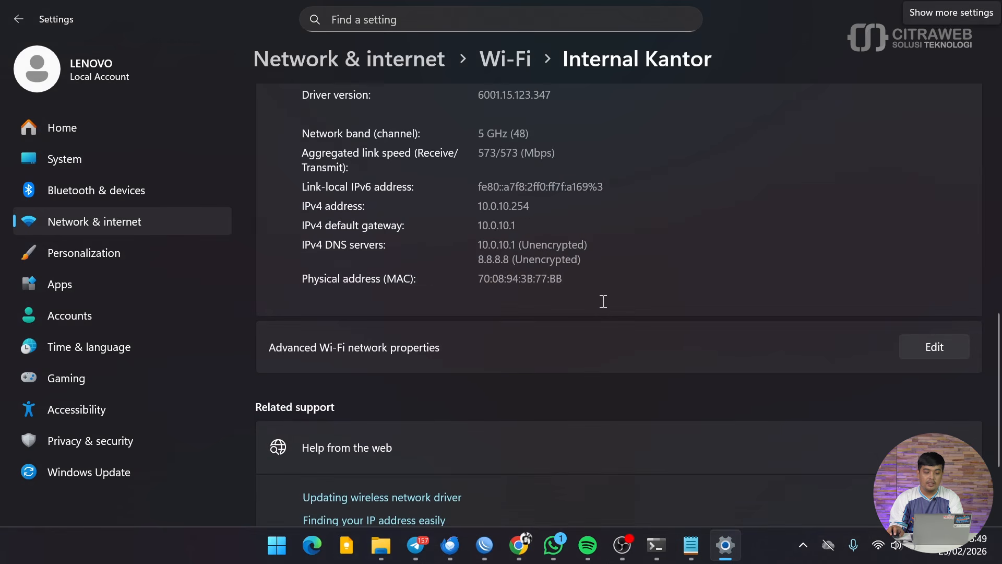
pyautogui.scroll(2, 602, 301)
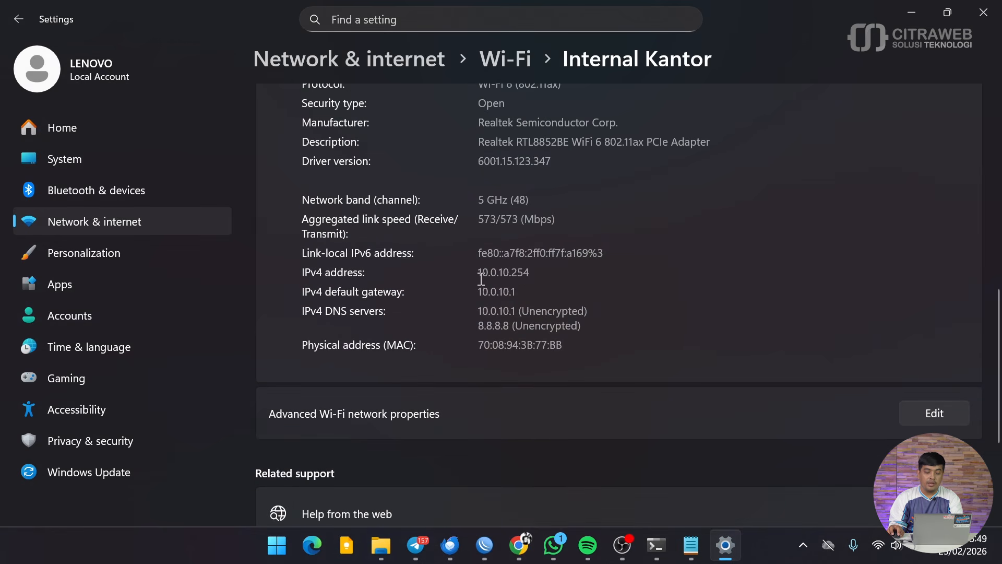
pyautogui.moveTo(480, 272); pyautogui.dragTo(526, 275)
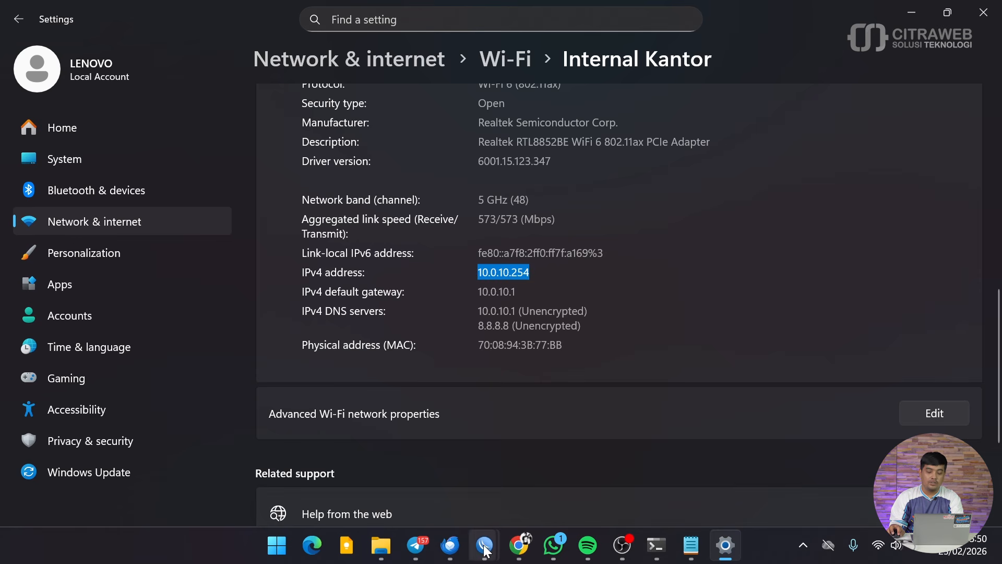
pyautogui.moveTo(485, 550)
pyautogui.click(545, 476)
# Cancel the stalled connection and log in to the router at 10.0.10.1.
pyautogui.click(733, 120)
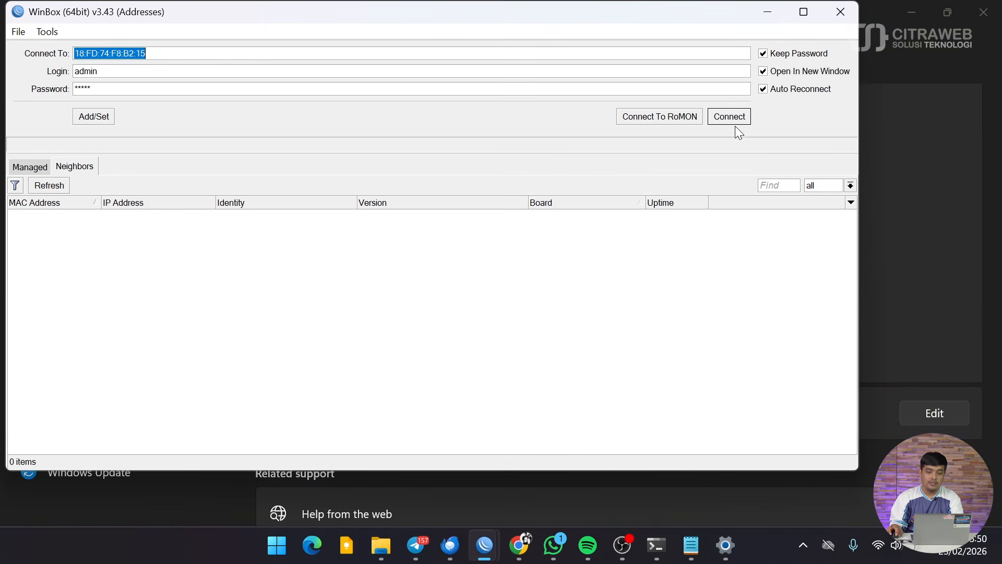
pyautogui.click(58, 185)
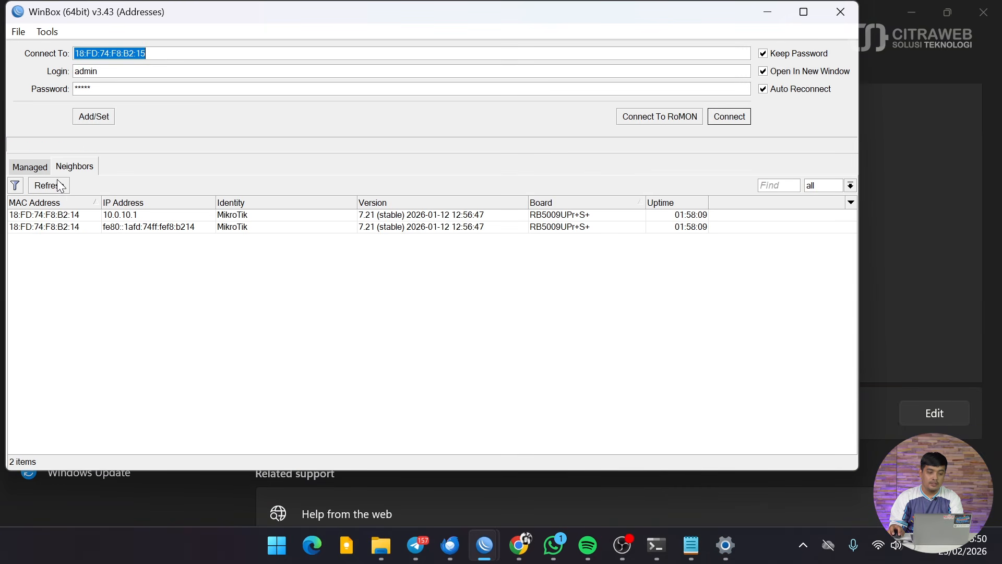
pyautogui.click(119, 216)
pyautogui.click(745, 117)
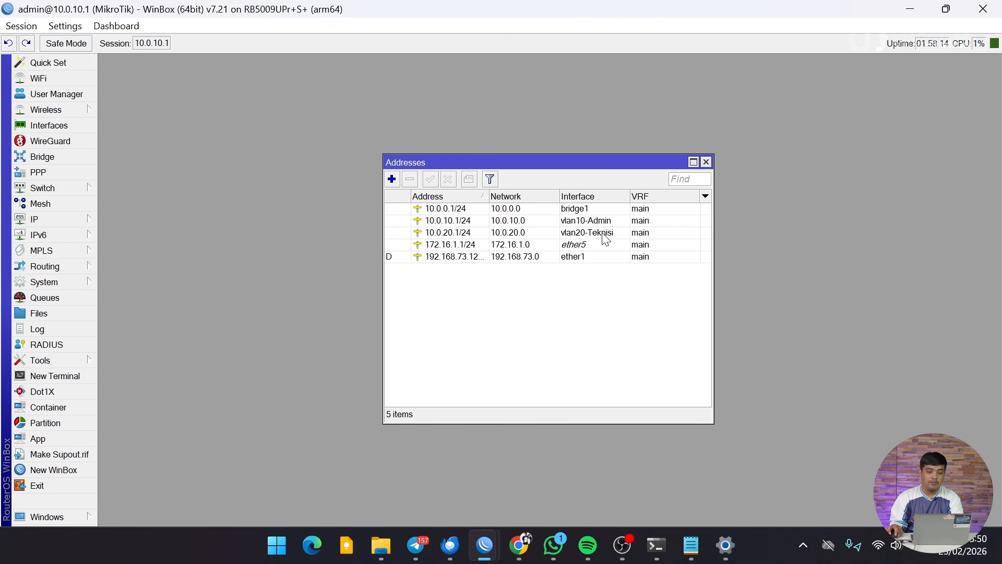
# Select the 10.0.10.1/24 address, zoom in the interface, and reposition the Addresses window.
pyautogui.click(486, 220)
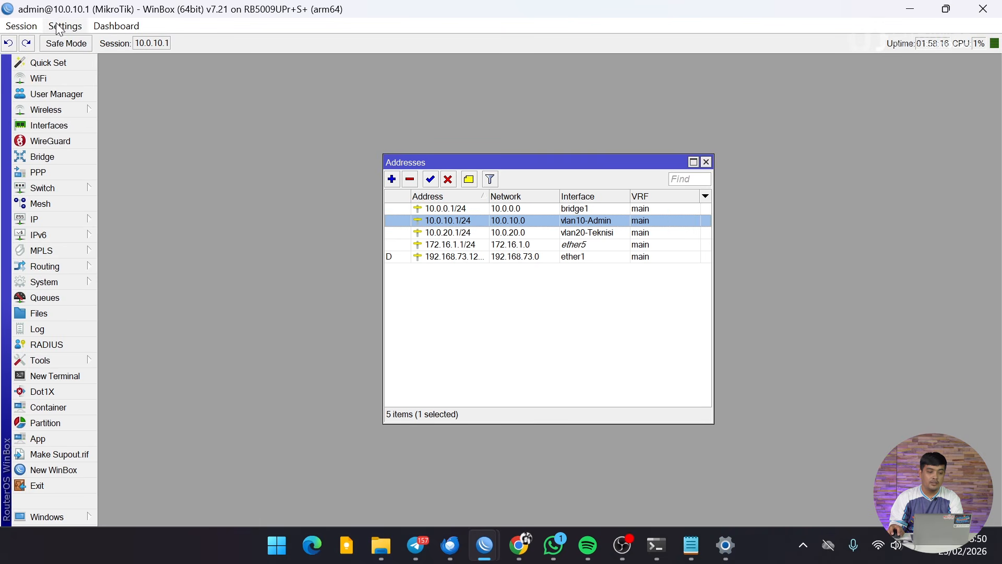
pyautogui.click(65, 25)
pyautogui.click(101, 85)
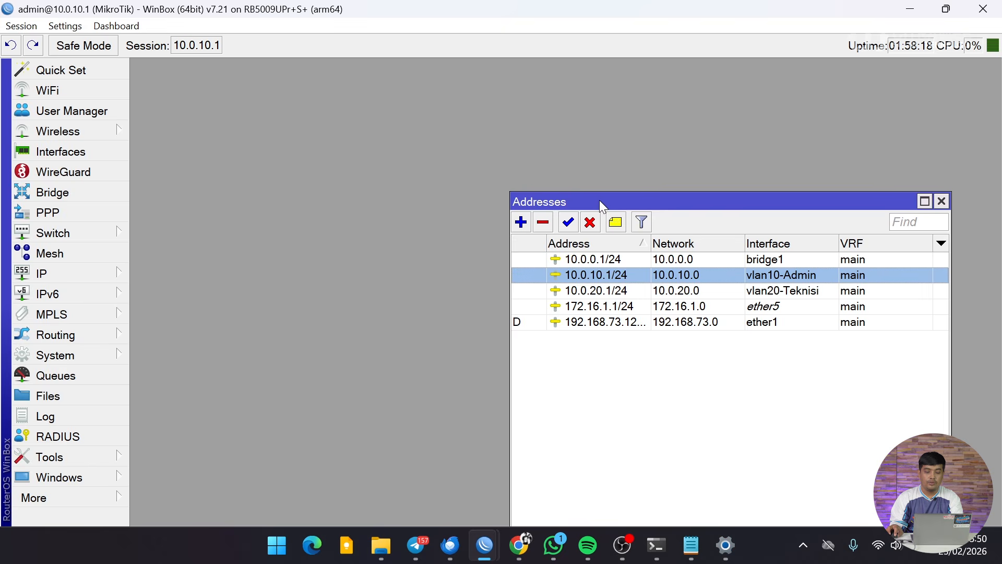
pyautogui.moveTo(599, 201); pyautogui.dragTo(443, 92)
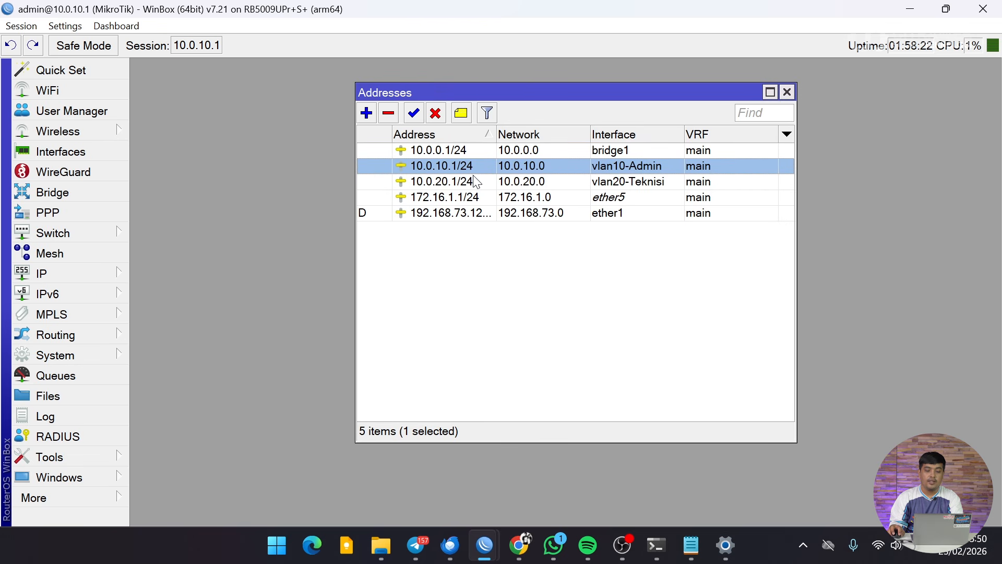
# Show User Manager's Users list and select users 0C:07:DF:5E:2F:01 and 70:08:94:3B:77:BB.
pyautogui.click(62, 112)
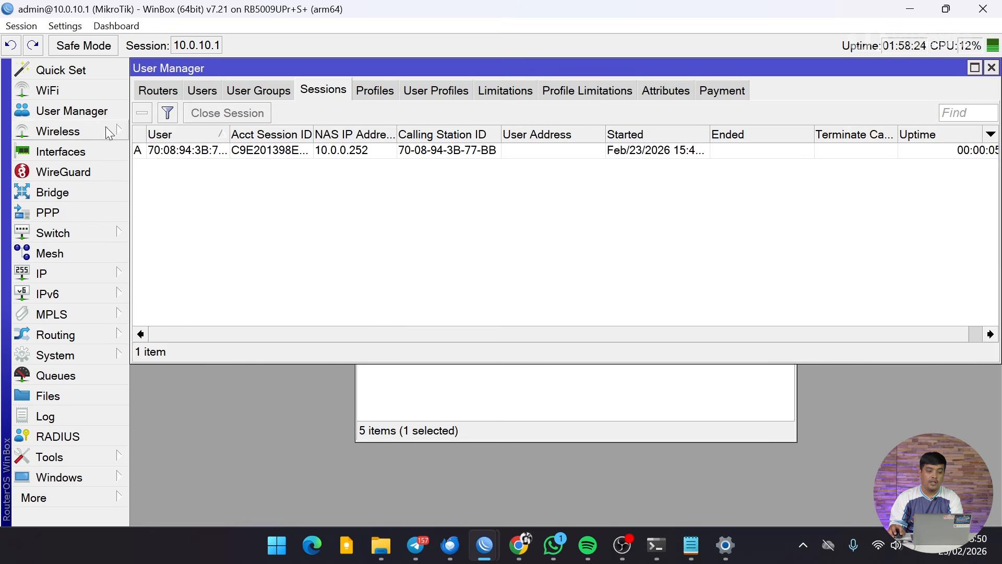
pyautogui.click(206, 99)
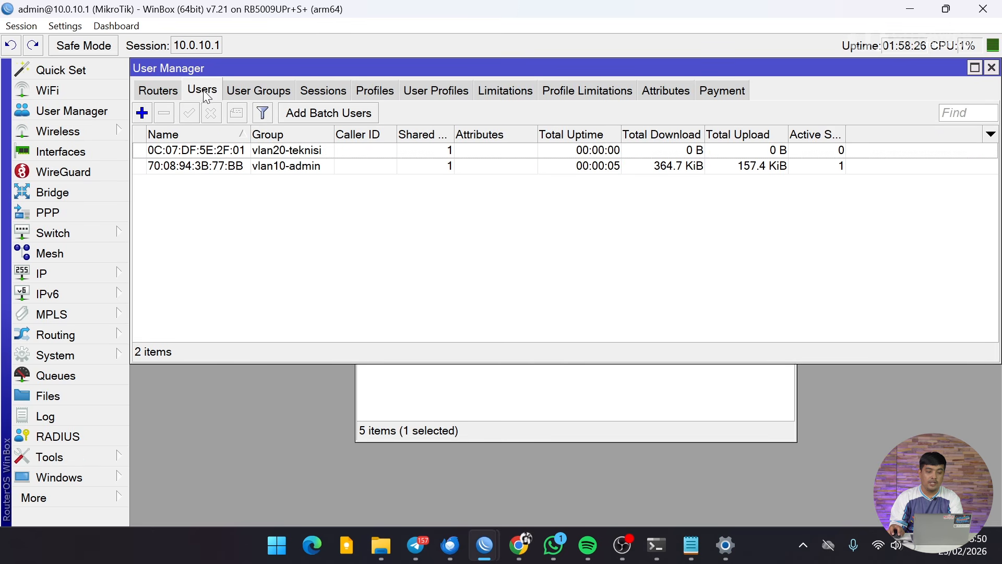
pyautogui.click(281, 152)
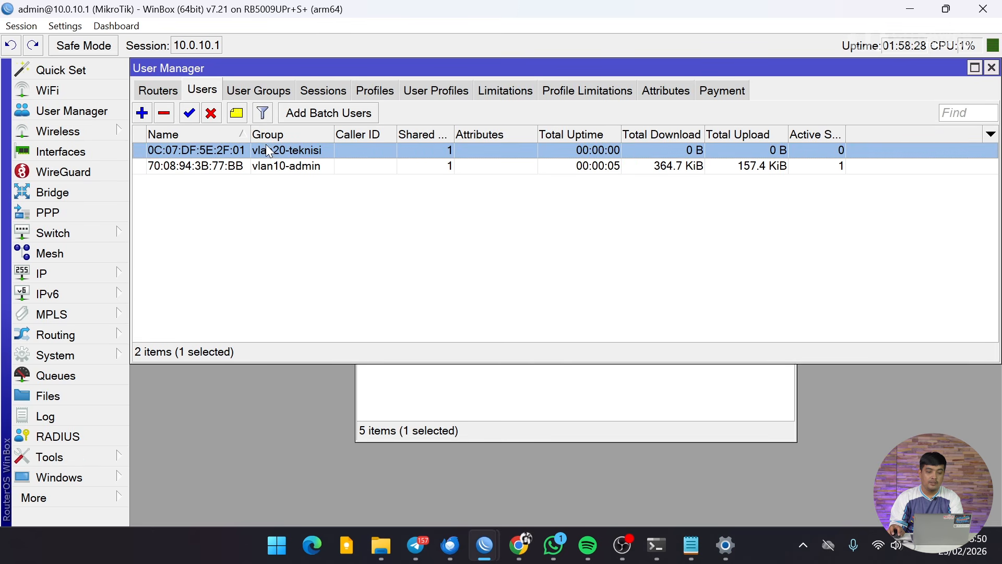
pyautogui.click(274, 165)
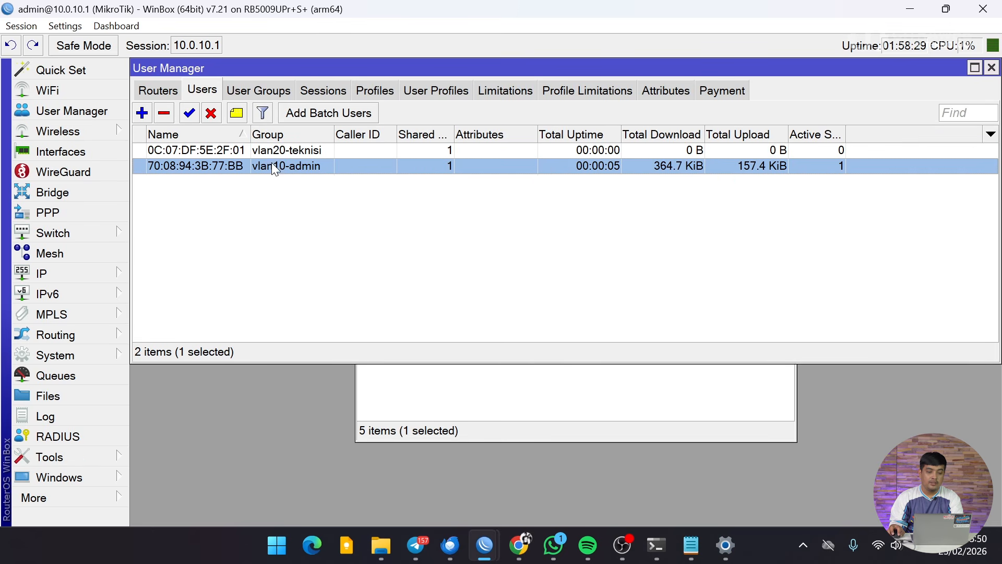
# Comment user 70:08:94:3B:77:BB as 'Laptop Mbak Admin'.
pyautogui.click(237, 113)
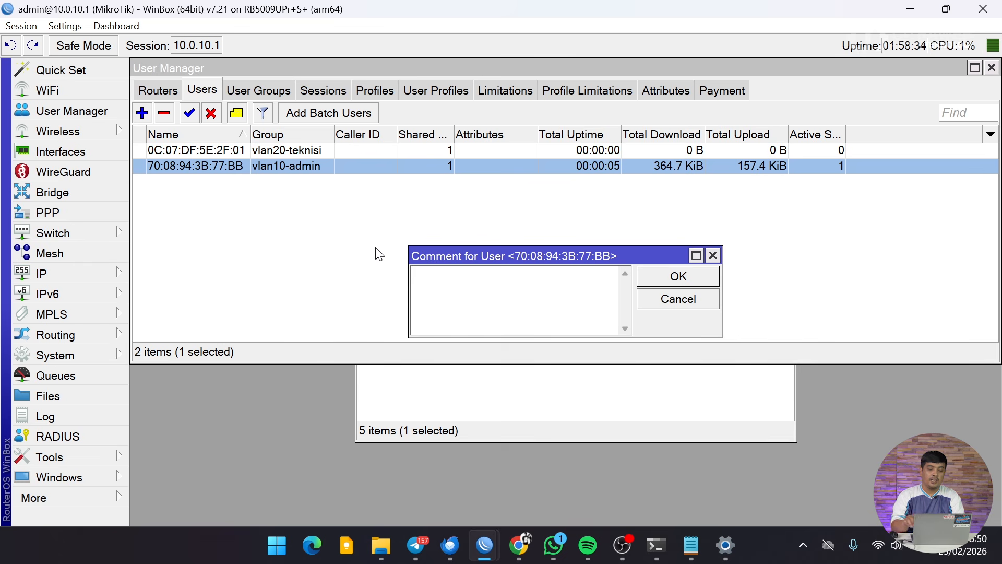
pyautogui.write('Laptop Mbak')
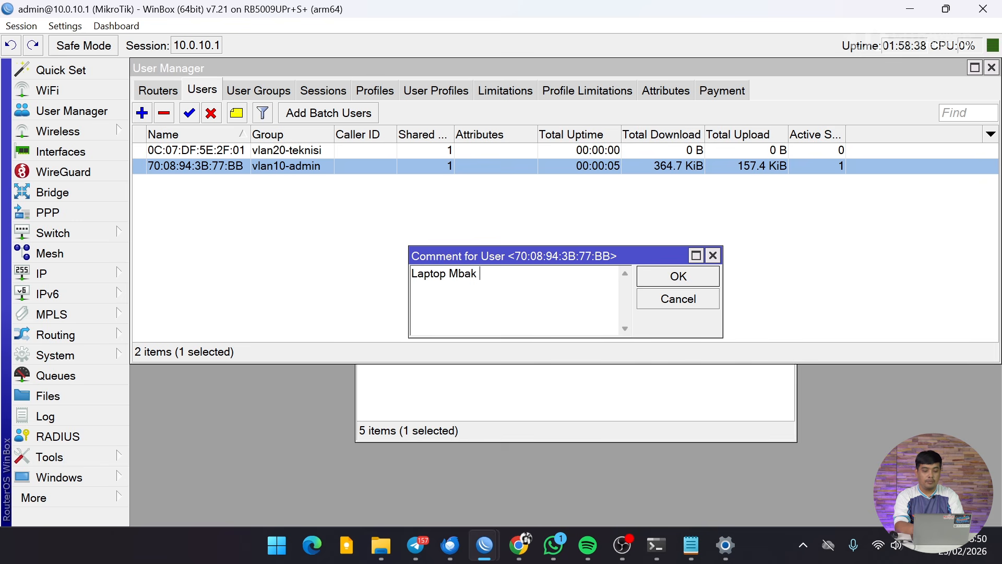
pyautogui.write(' Admin')
pyautogui.press('Return')
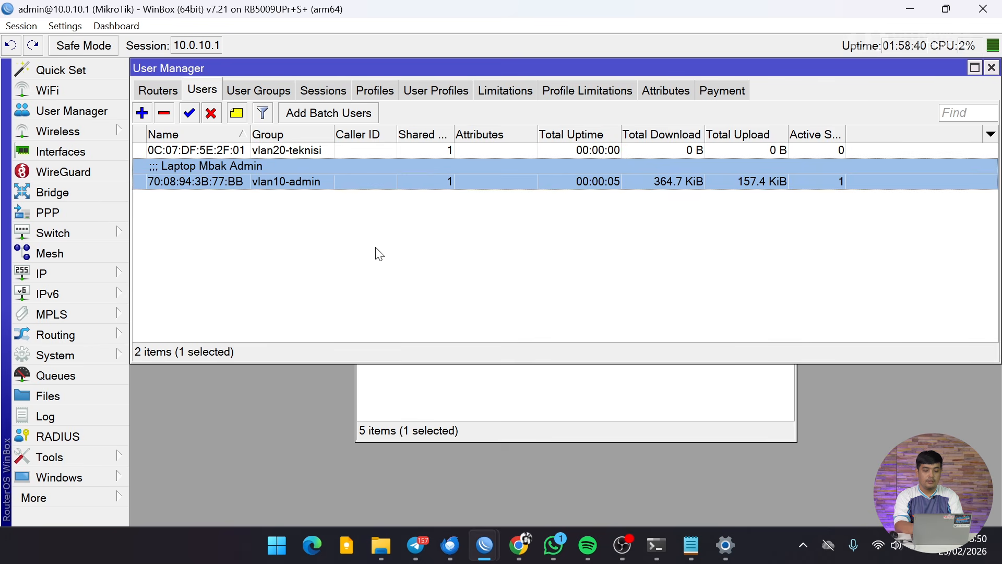
pyautogui.click(217, 149)
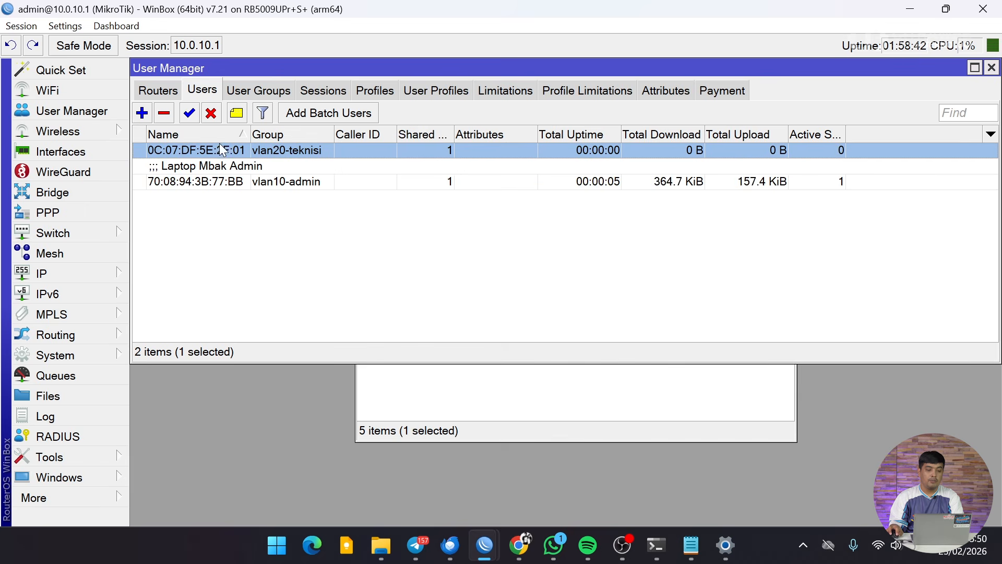
pyautogui.click(236, 112)
pyautogui.write('Lap')
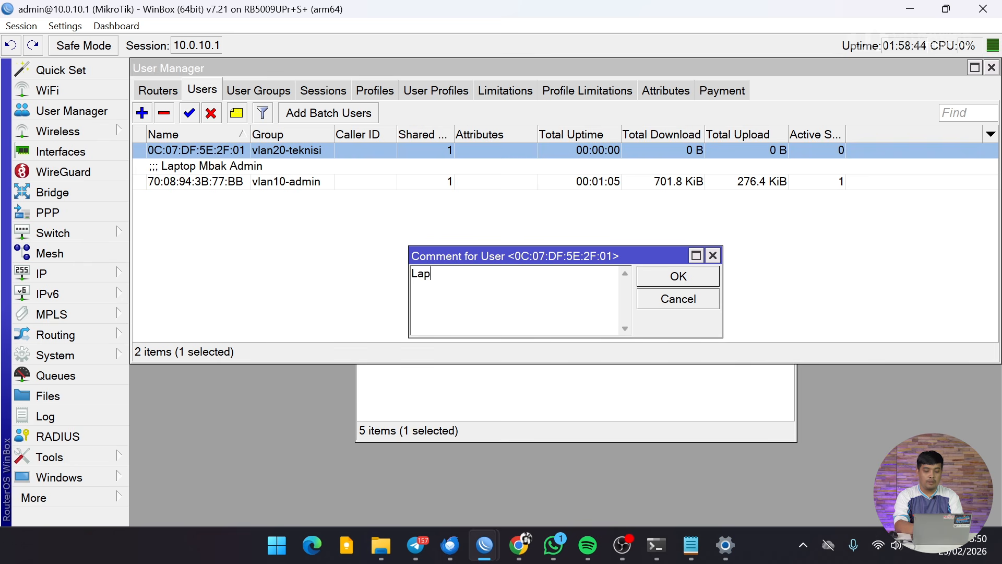
pyautogui.write('top Mas Teknisi')
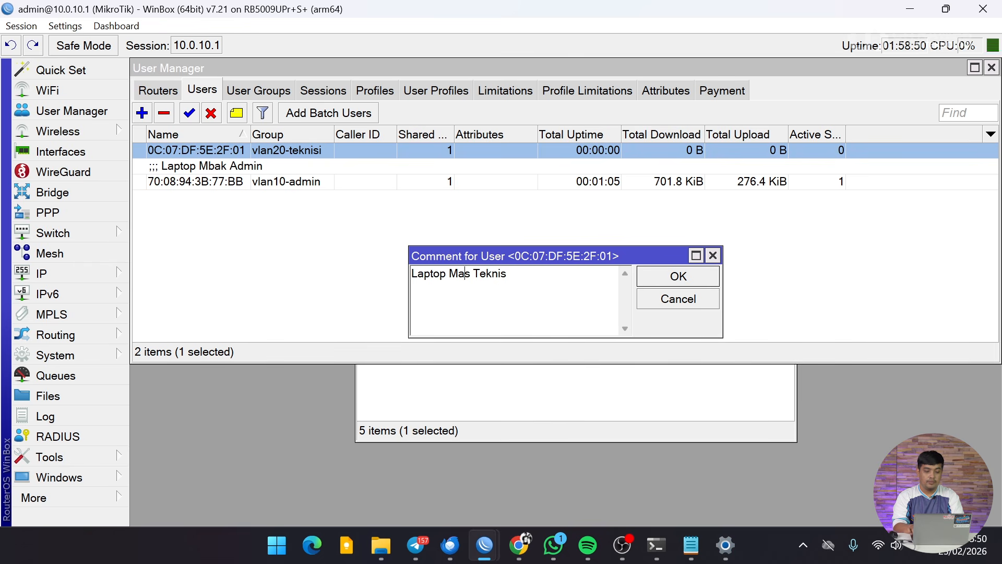
pyautogui.press('Left')
pyautogui.press('Left')
pyautogui.press('Left')
pyautogui.press('BackSpace')
pyautogui.press('BackSpace')
pyautogui.press('BackSpace')
pyautogui.press('BackSpace')
pyautogui.press('BackSpace')
pyautogui.press('BackSpace')
pyautogui.press('BackSpace')
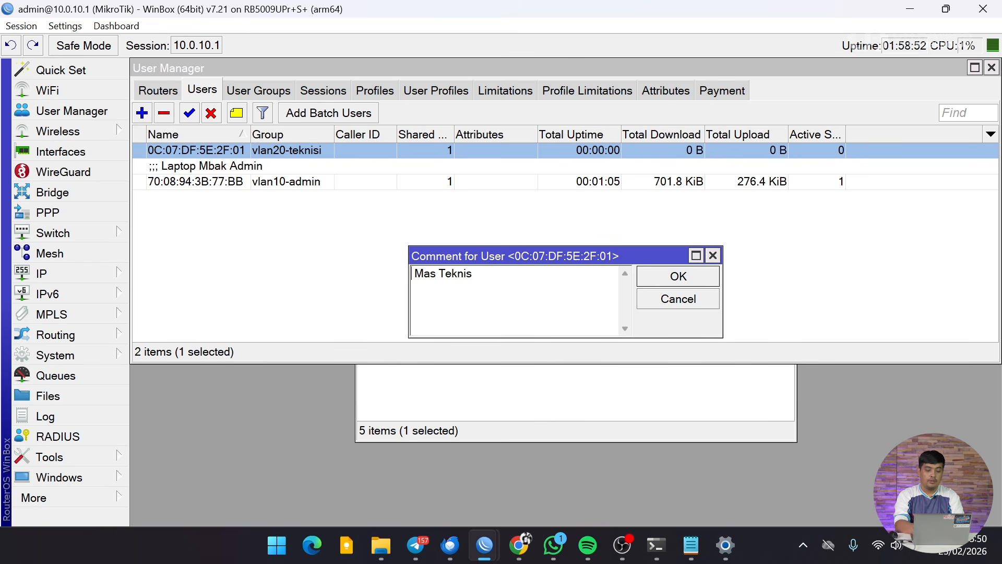
pyautogui.write('HP')
pyautogui.press('Return')
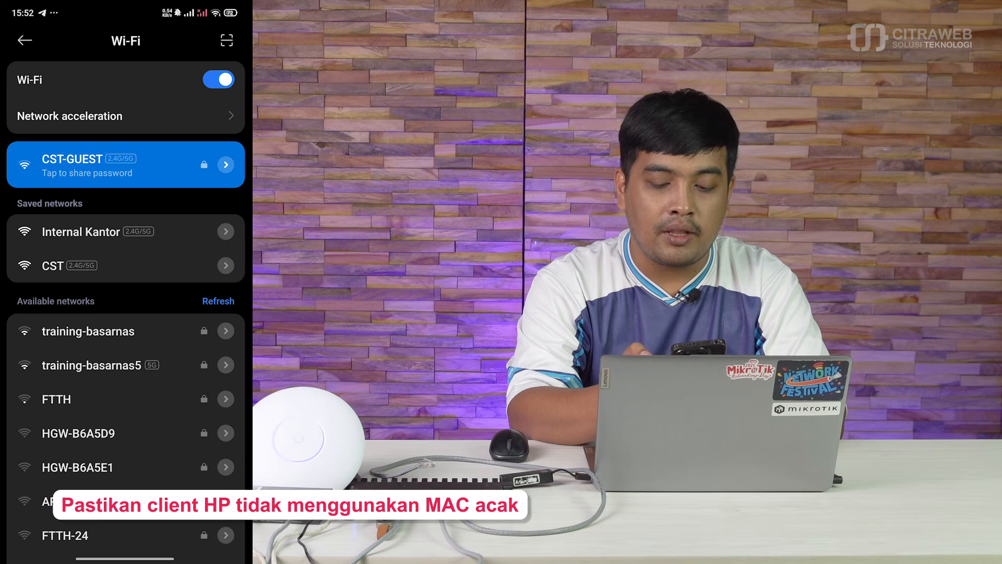
# Set the Internal Kantor network's privacy to Use device MAC and save it.
pyautogui.click(225, 231)
pyautogui.scroll(-1, 125, 313)
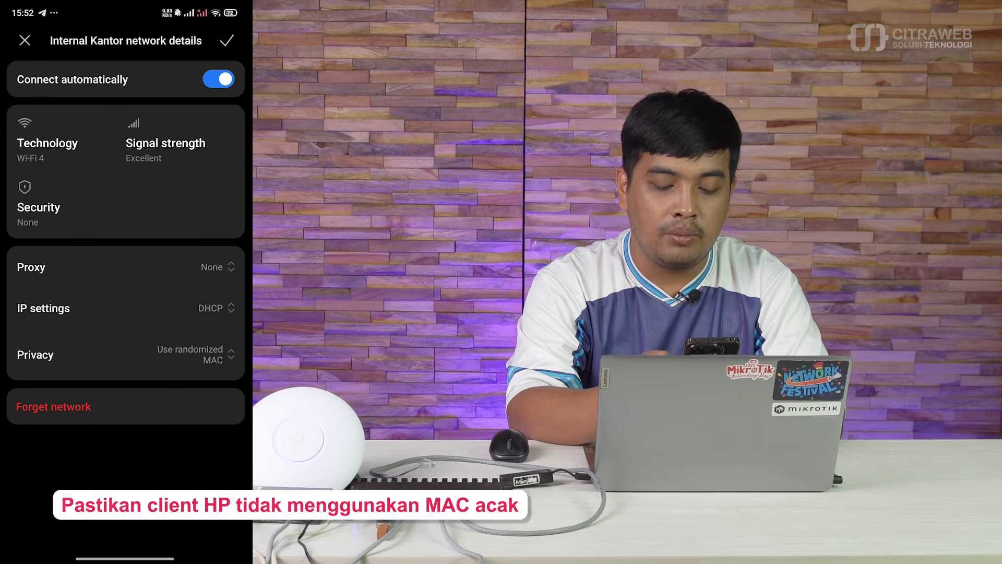
pyautogui.click(199, 354)
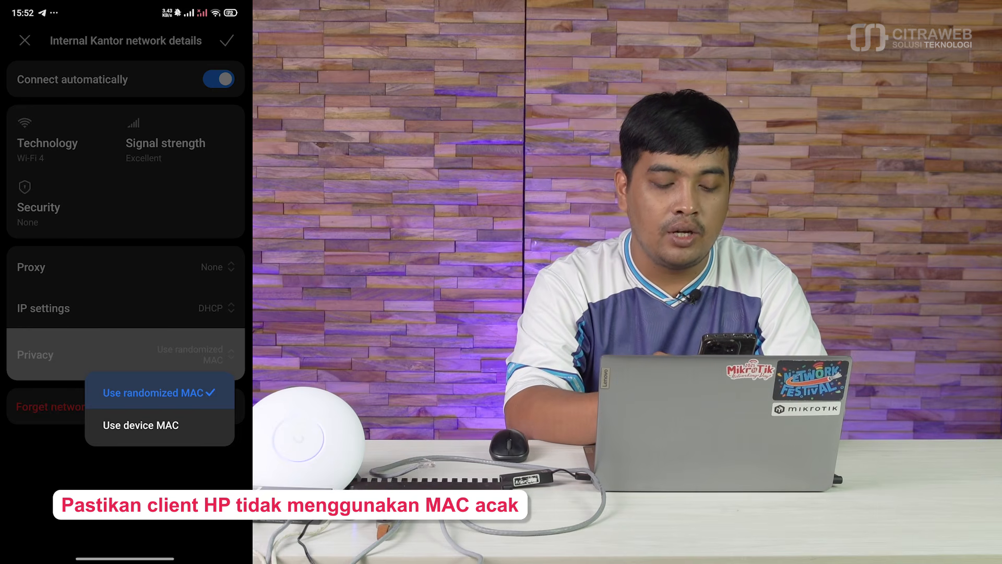
pyautogui.click(140, 425)
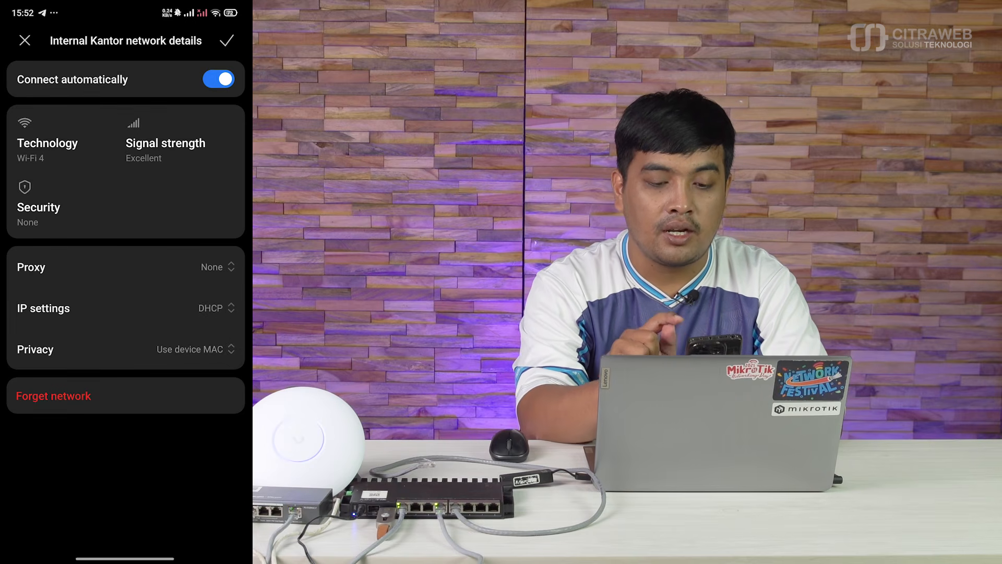
pyautogui.click(227, 41)
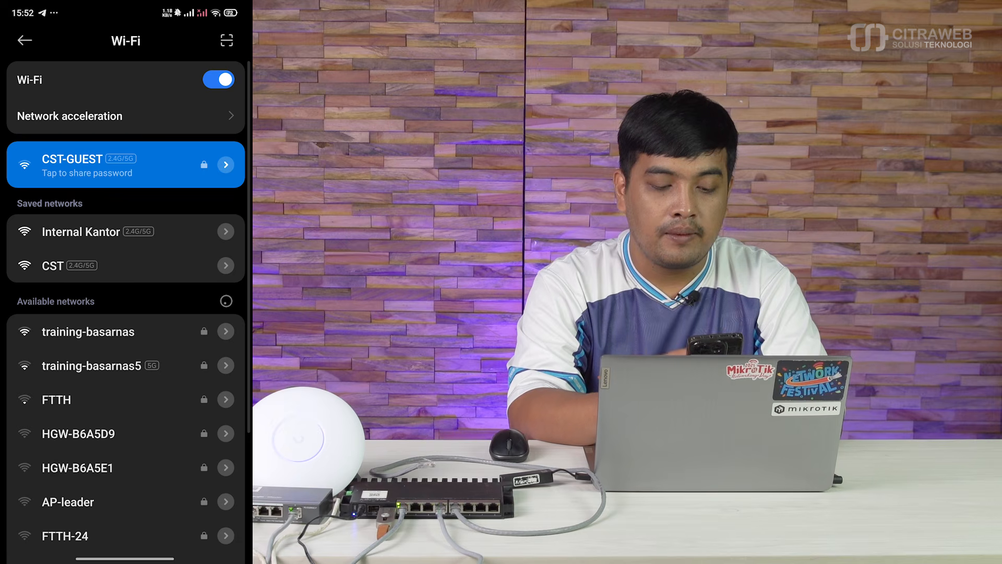
# Connect to Internal Kantor and view its connection details, including router 10.0.20.1.
pyautogui.click(98, 232)
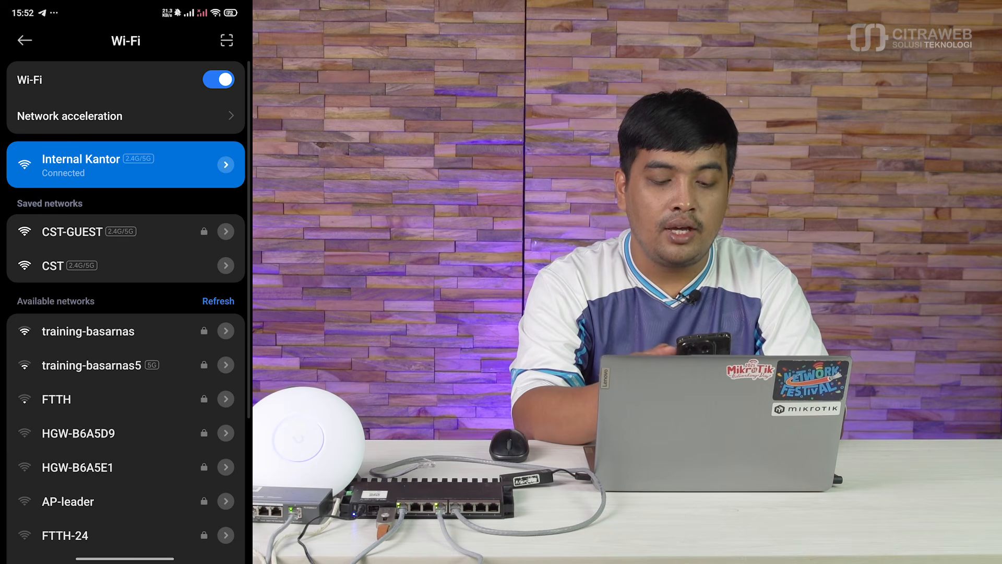
pyautogui.click(226, 165)
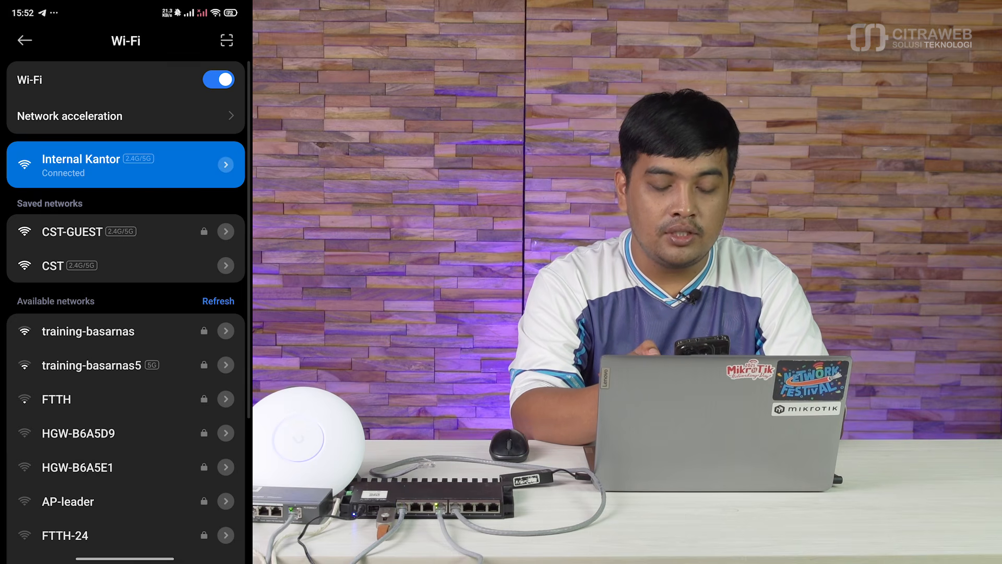
pyautogui.scroll(-1, 125, 339)
pyautogui.scroll(-1, 125, 339)
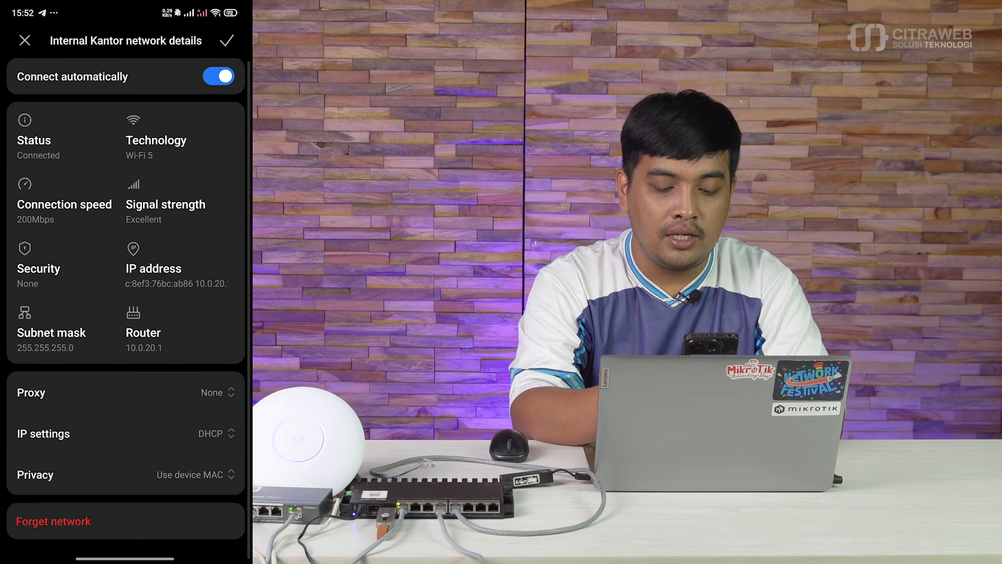